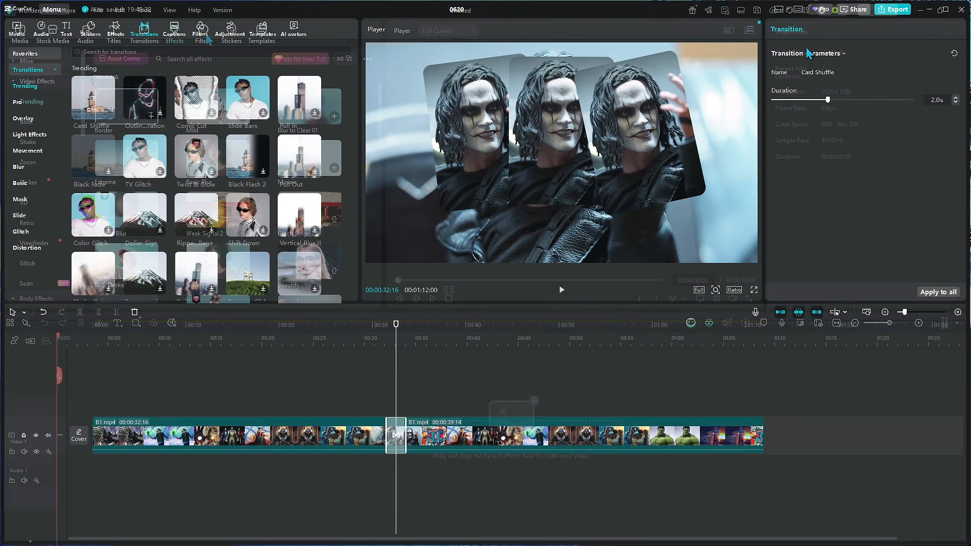
Step: Browse the library categories such as transitions, media, text, effects and adjustments, and the clip speed settings
drag(108, 325, 92, 325)
click(180, 30)
click(40, 31)
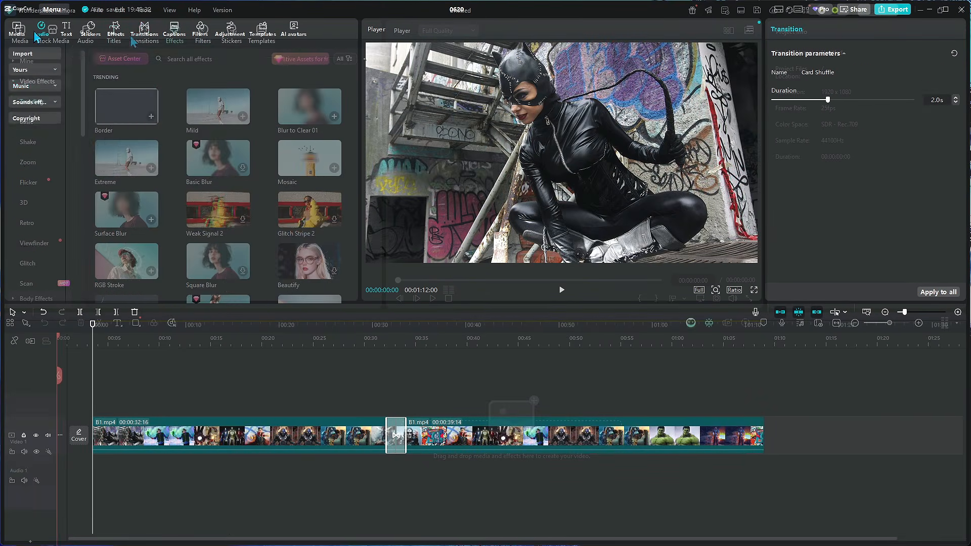
click(66, 30)
click(52, 70)
click(53, 137)
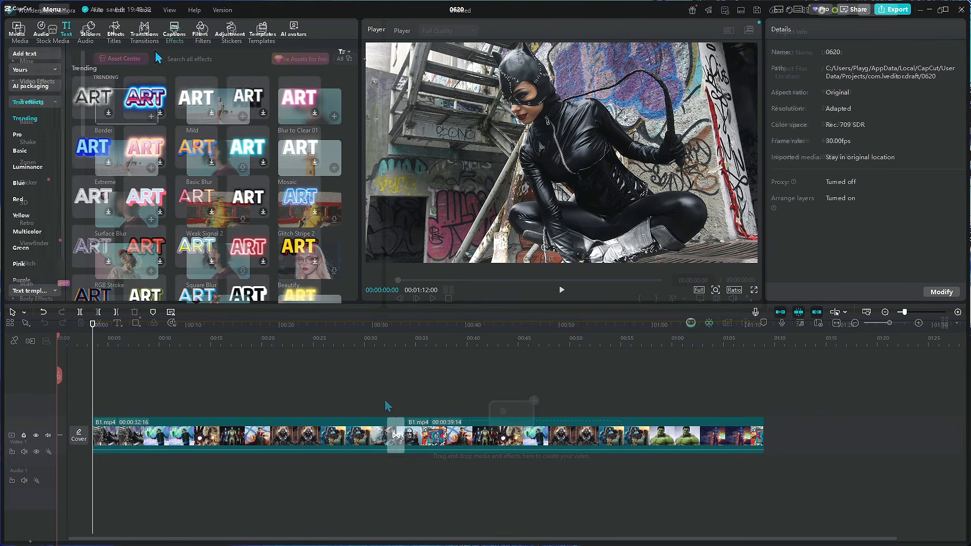
click(116, 30)
click(229, 31)
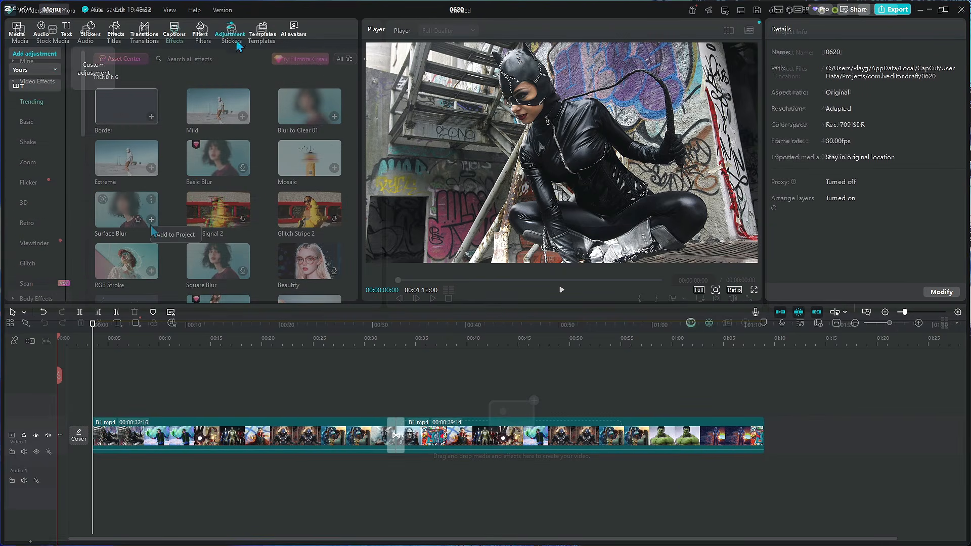
click(72, 15)
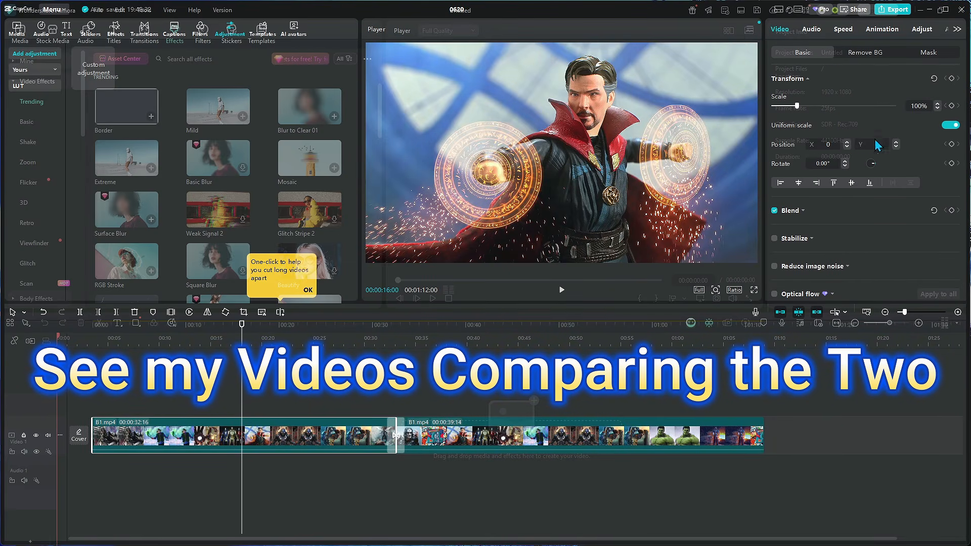
click(951, 79)
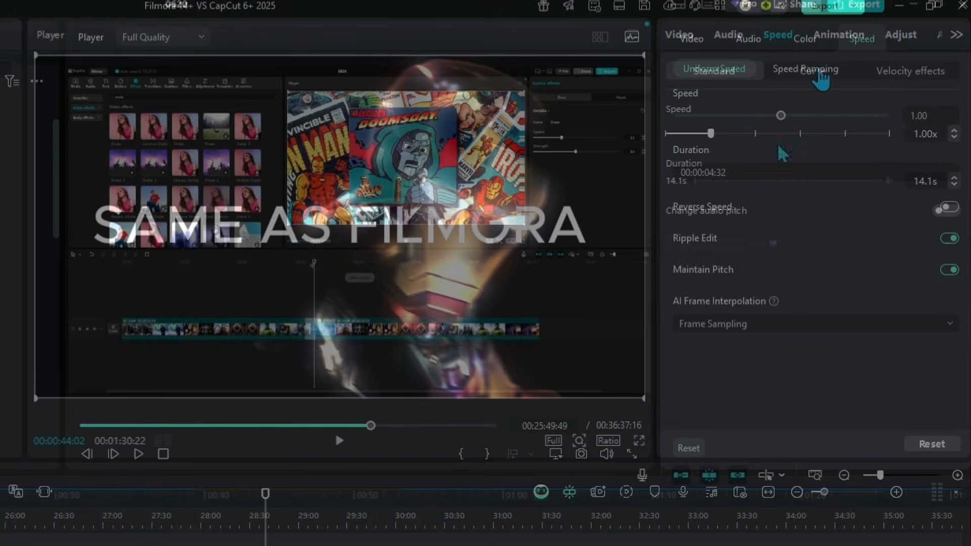
click(818, 73)
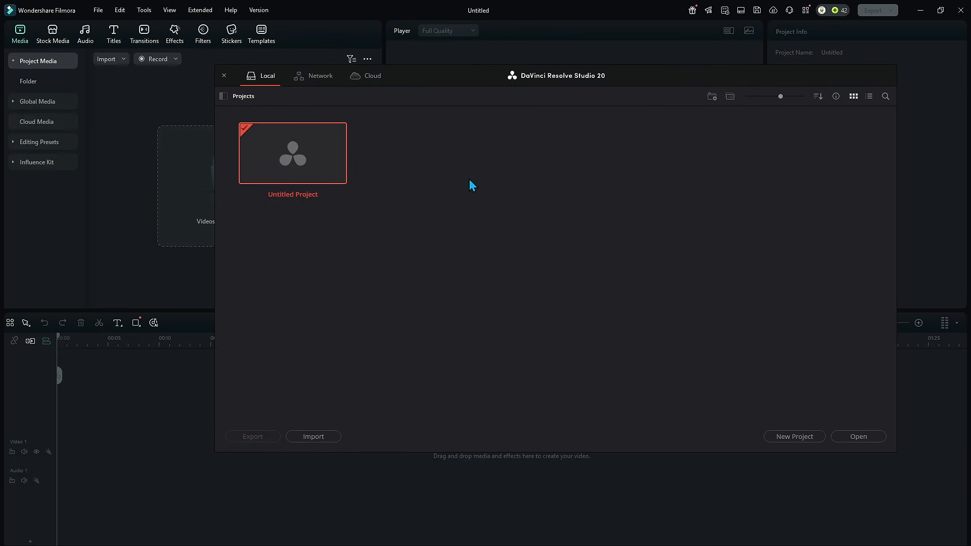
Step: Create a new project named Name
double_click(293, 173)
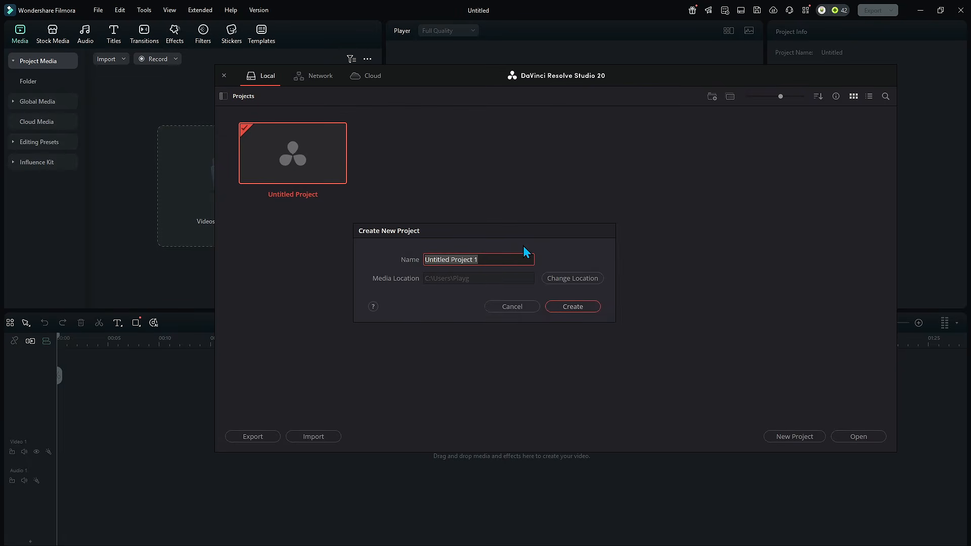
text(Name)
key(Return)
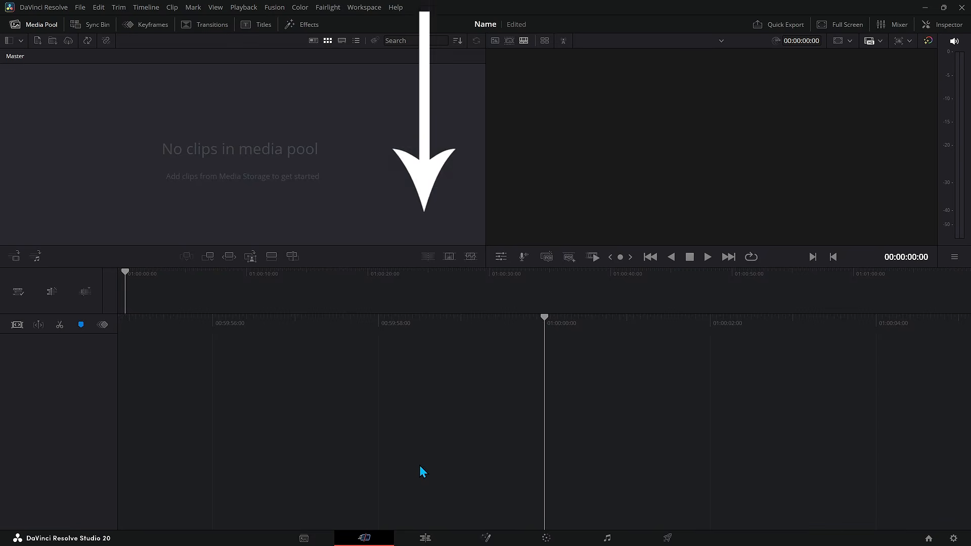
Step: Open the Edit page and show the media pool panel
click(426, 538)
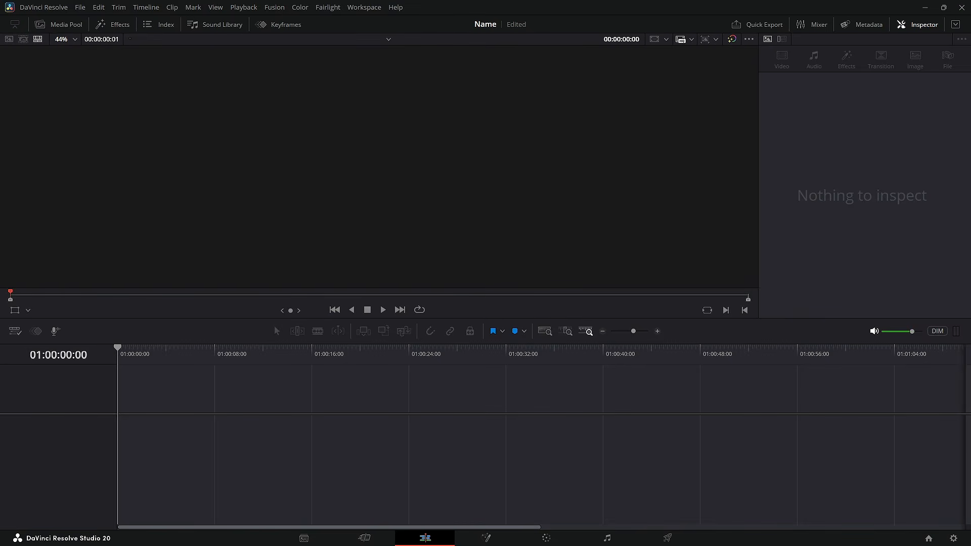
key(alt+Tab)
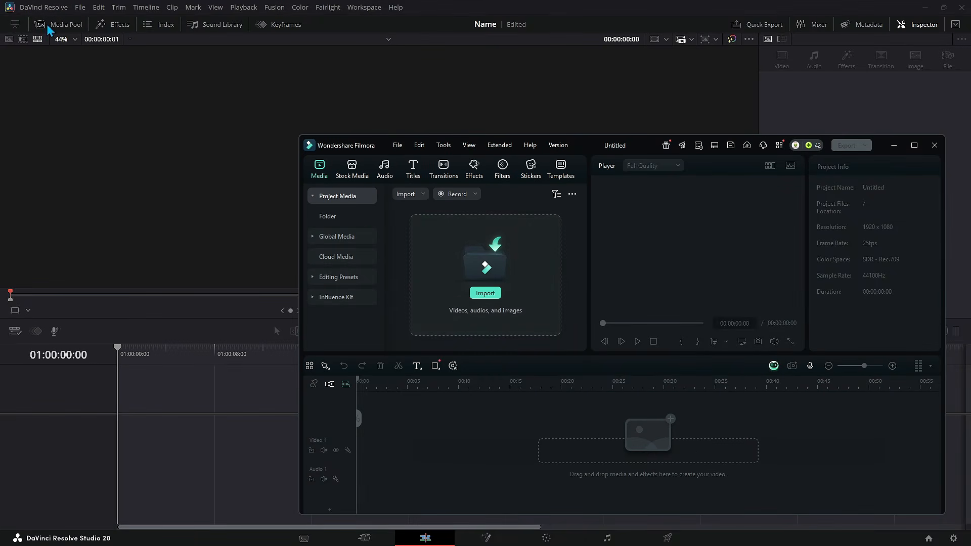
click(63, 24)
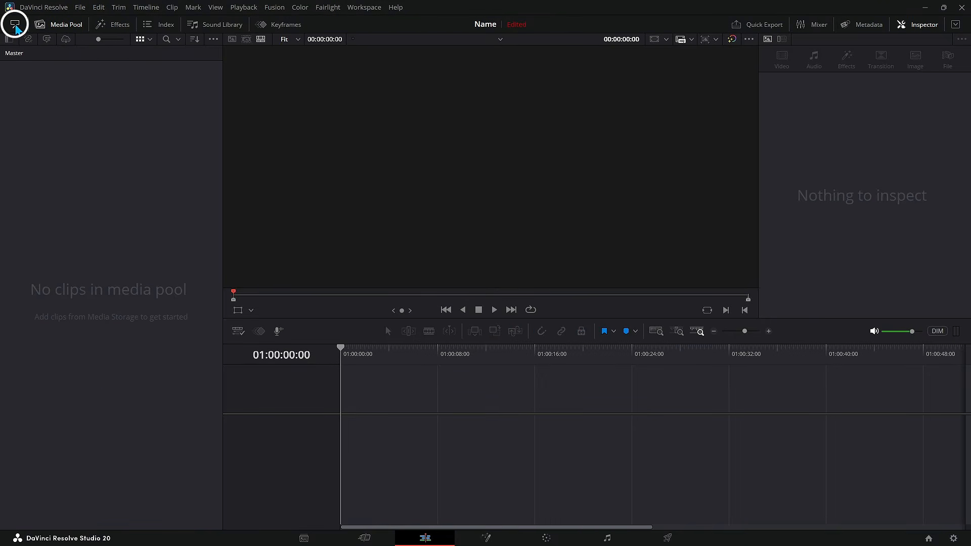
click(15, 26)
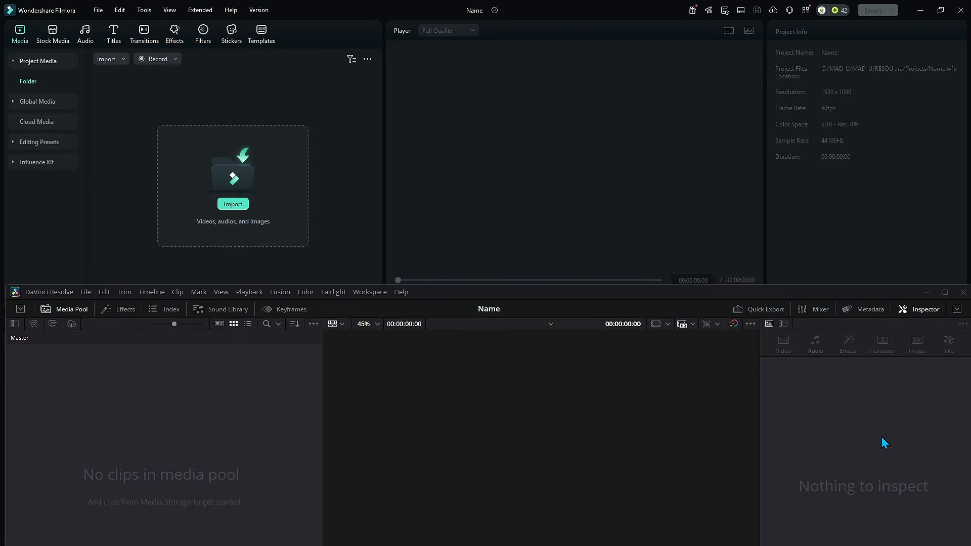
Step: Import the superhero image files into the media pool
drag(537, 213, 252, 150)
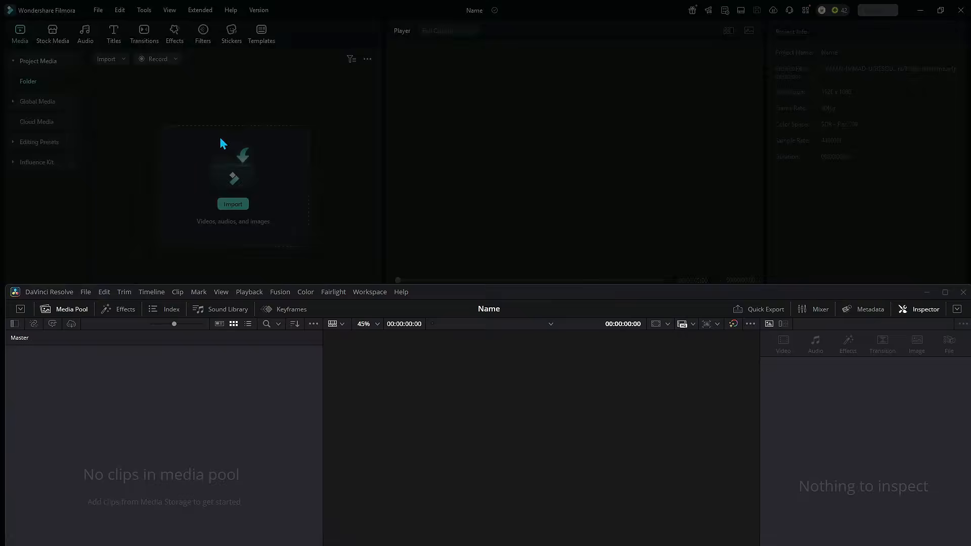
drag(281, 460, 174, 460)
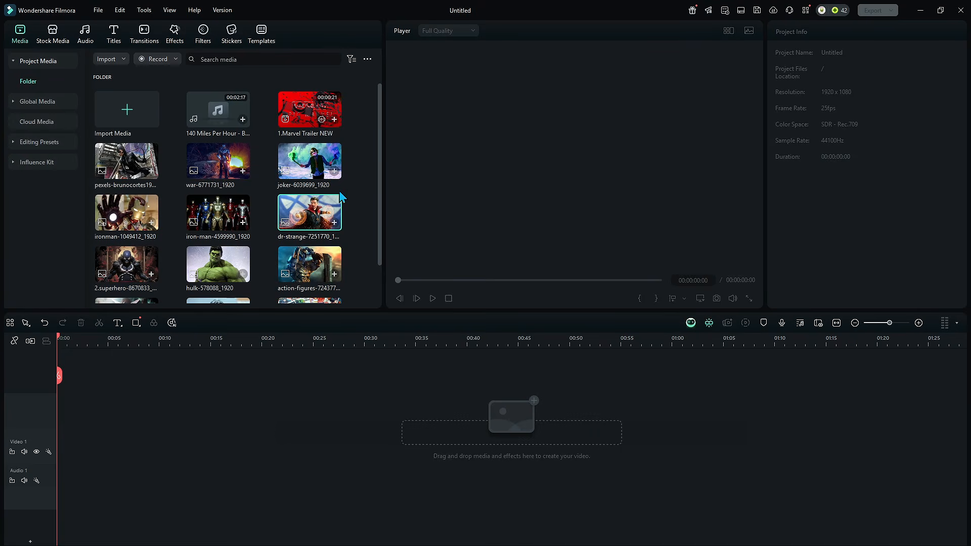
Step: Place all imported images onto the video track and fit the whole timeline into view
scroll(357, 170, down, 2)
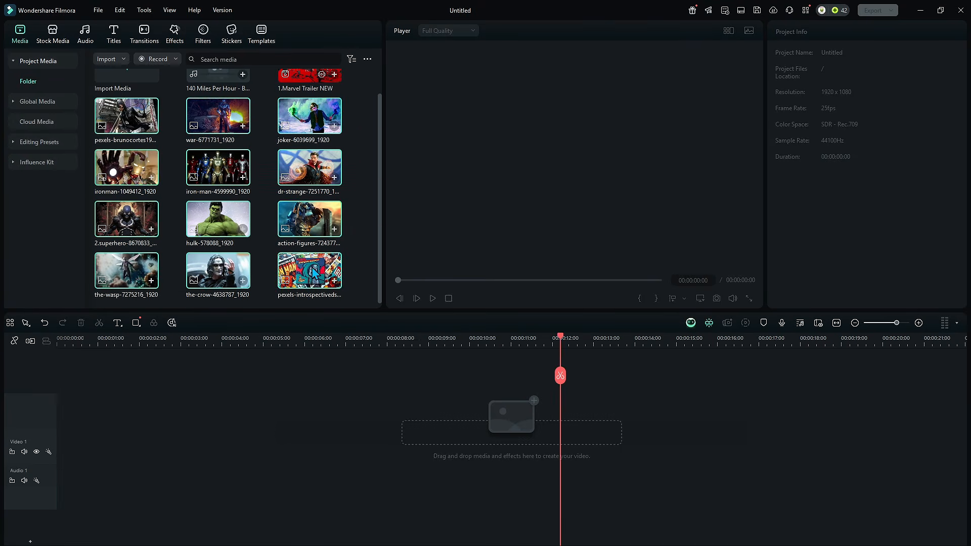
drag(314, 270, 59, 461)
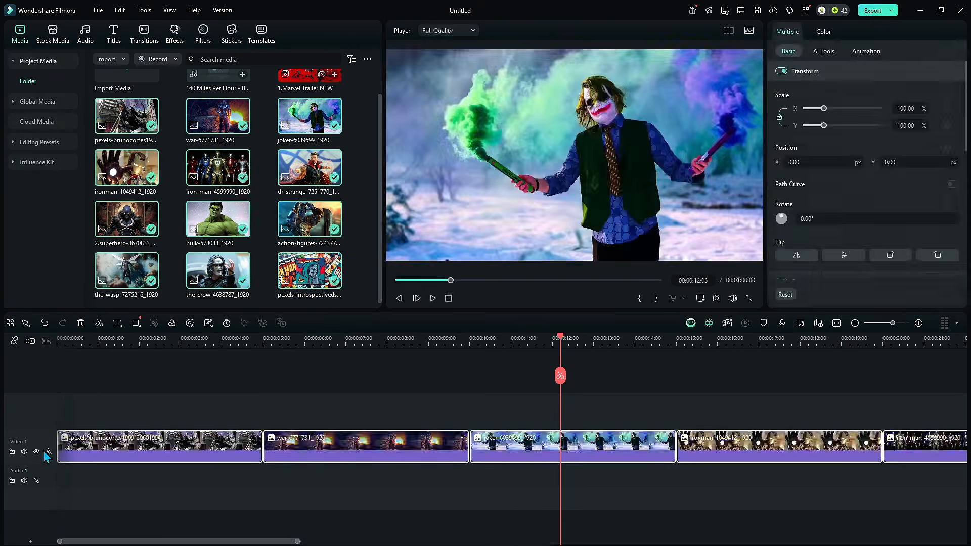
click(836, 324)
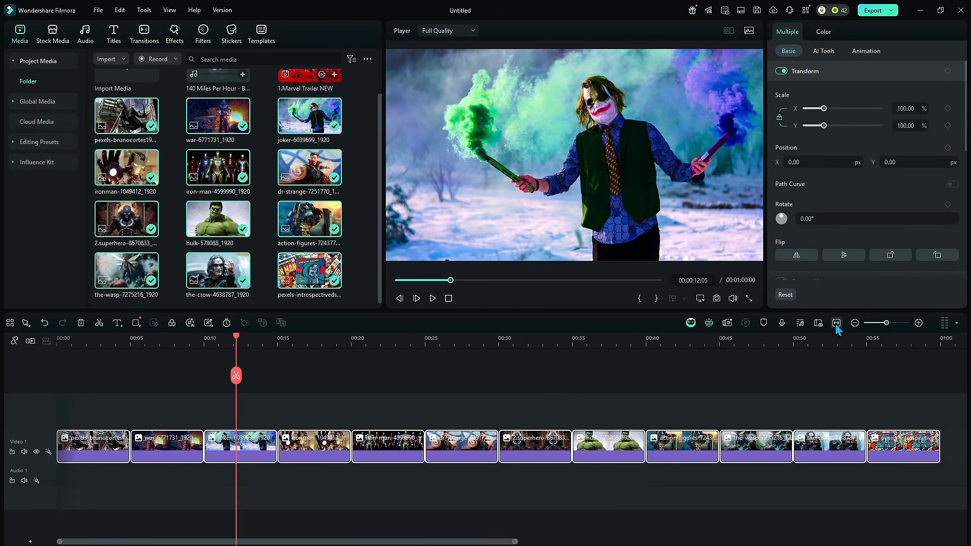
key(Home)
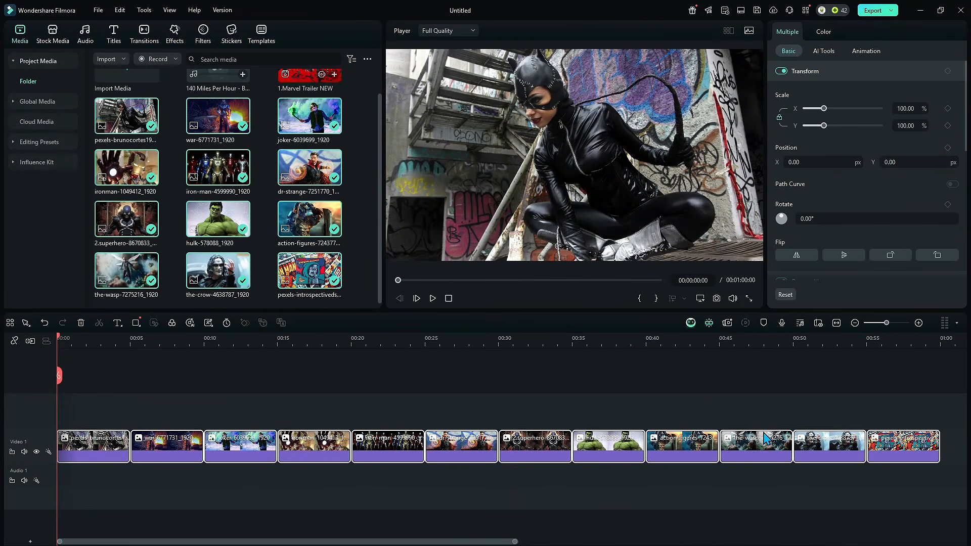
Step: Duplicate the sequence of image clips so it follows the first set on the video track
scroll(758, 425, down, 3)
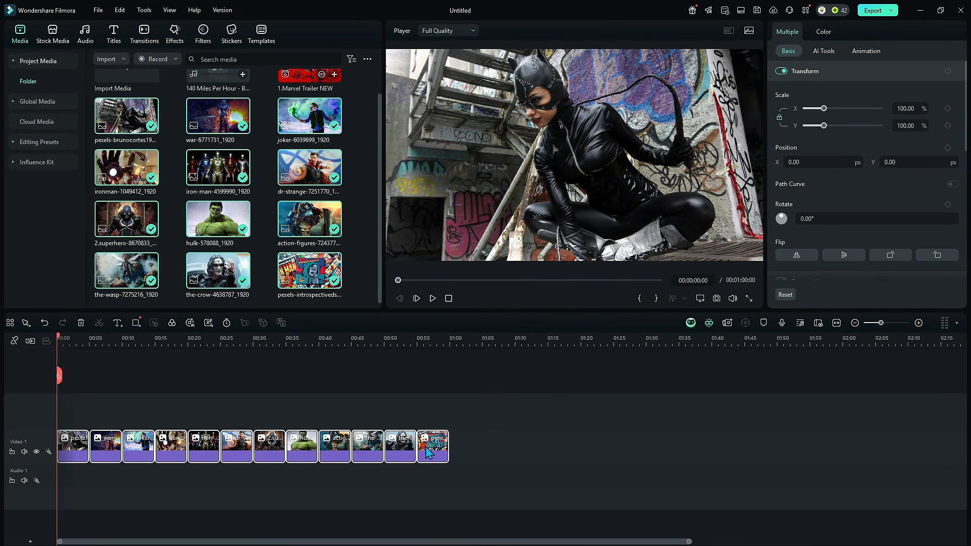
drag(426, 452, 835, 442)
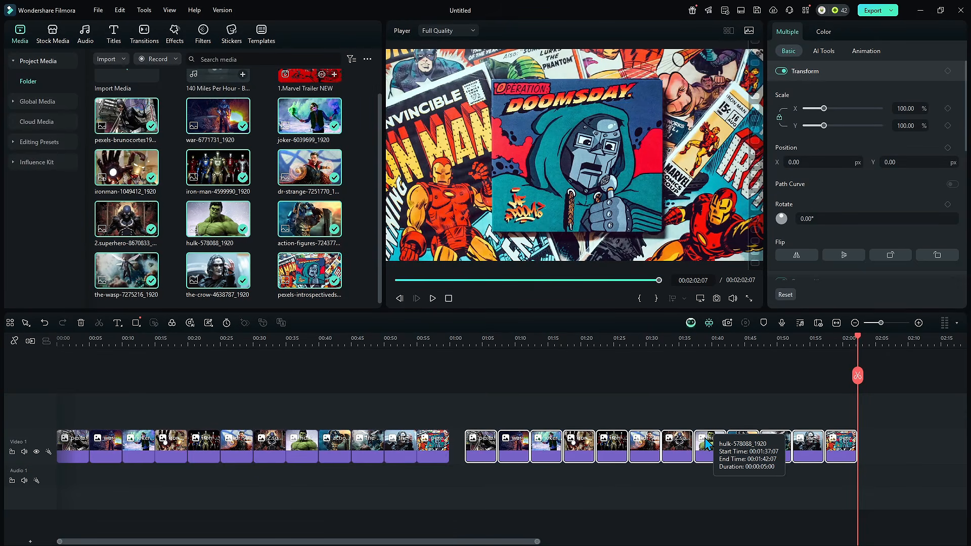
click(665, 423)
click(705, 443)
drag(673, 515, 632, 515)
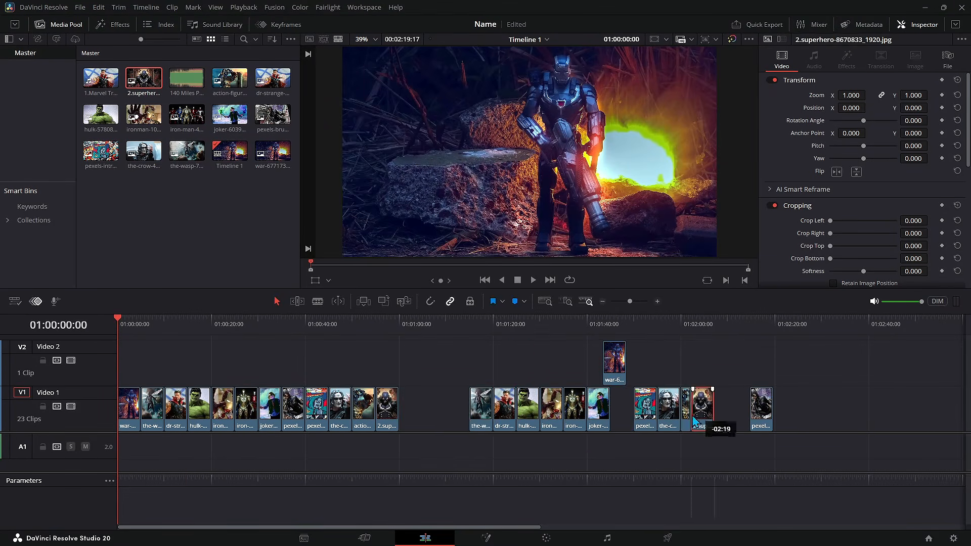
drag(614, 361, 630, 410)
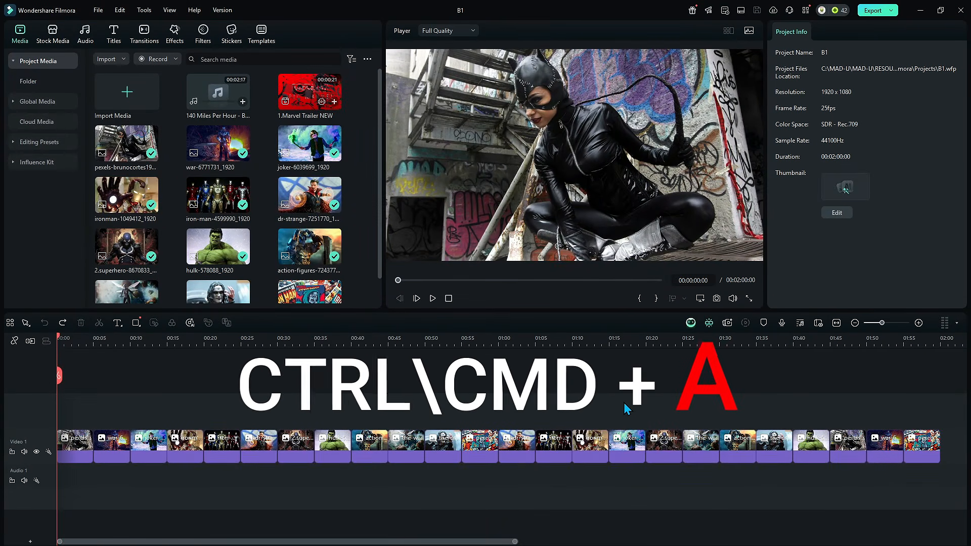
Step: Select all clips and open the duration setting to edit their length
key(ctrl+a)
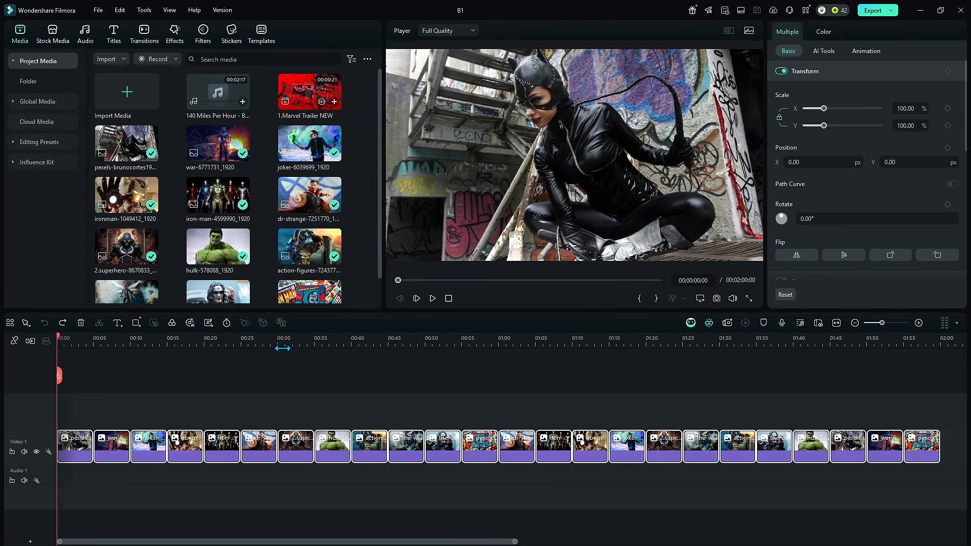
click(226, 324)
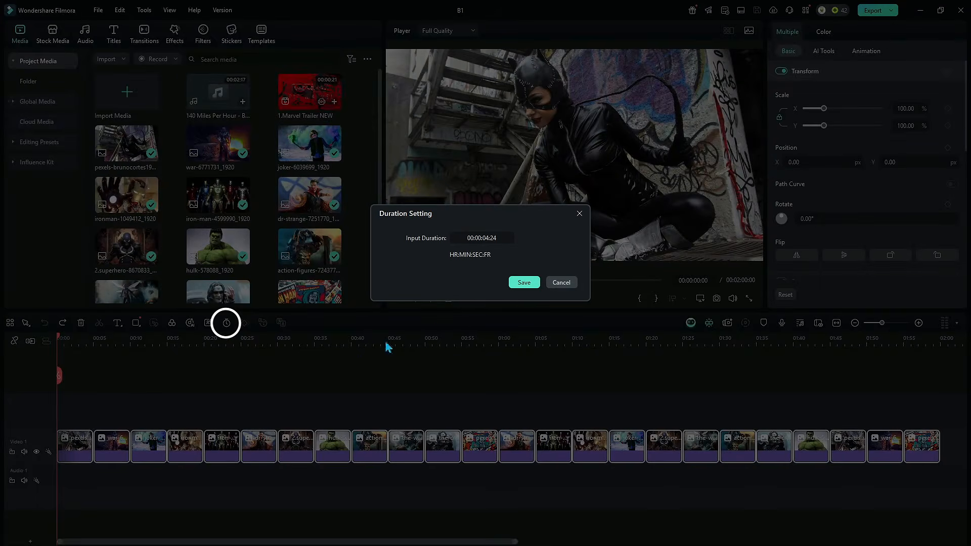
double_click(496, 238)
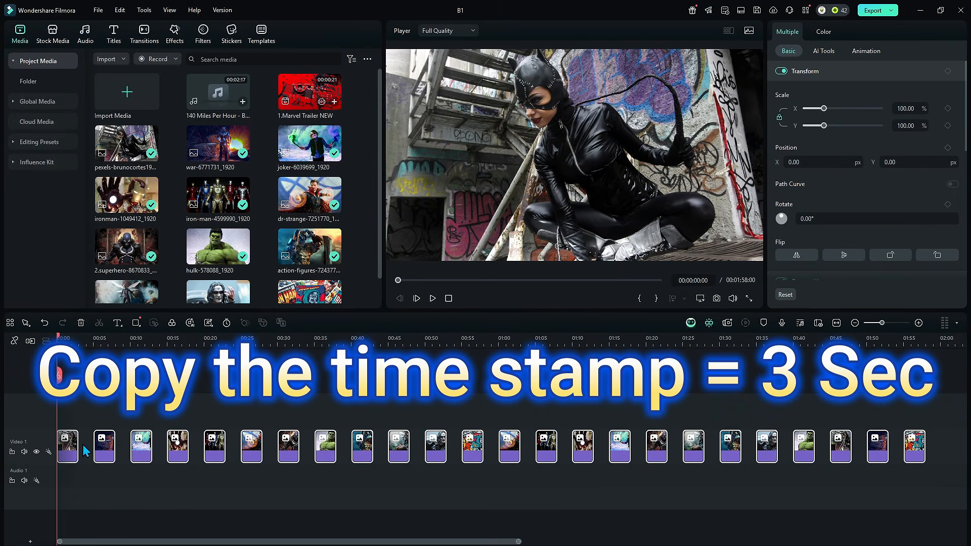
Step: Delete the gaps between the shortened clips on the video track
click(85, 447)
key(Delete)
click(106, 448)
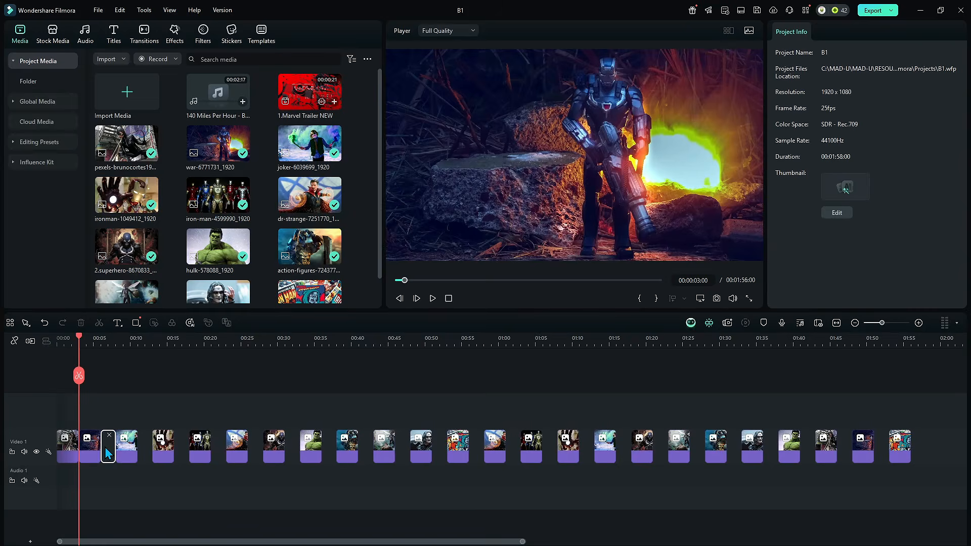
key(Delete)
click(130, 447)
key(Delete)
click(351, 448)
key(Delete)
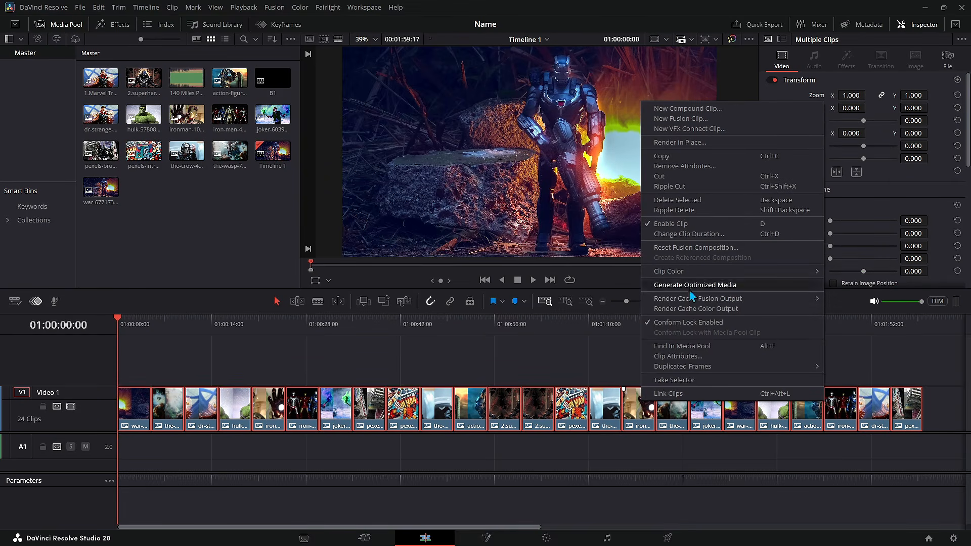
Step: Change the duration of all selected clips through Change Clip Duration
click(597, 405)
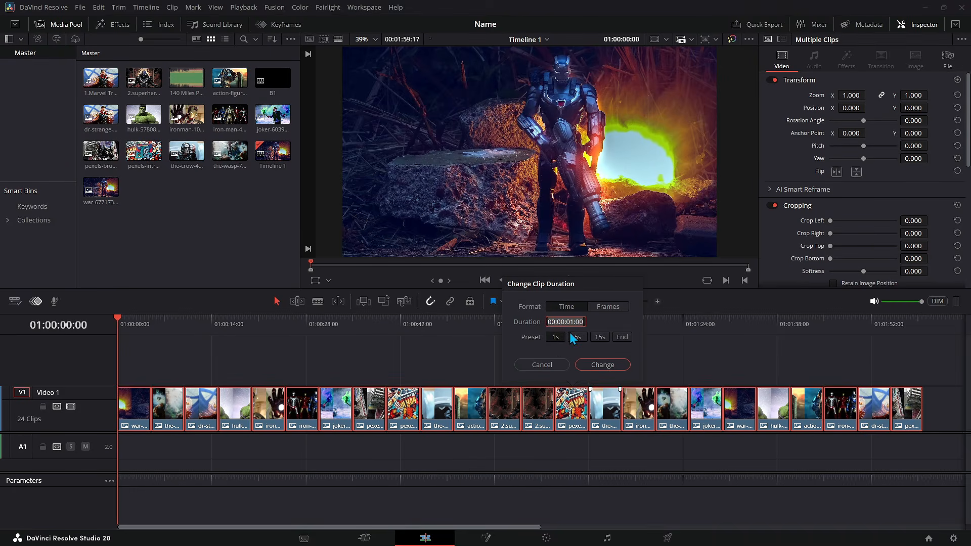
click(603, 365)
Step: Delete the gaps between the shortened clips on the video track
click(143, 411)
key(Delete)
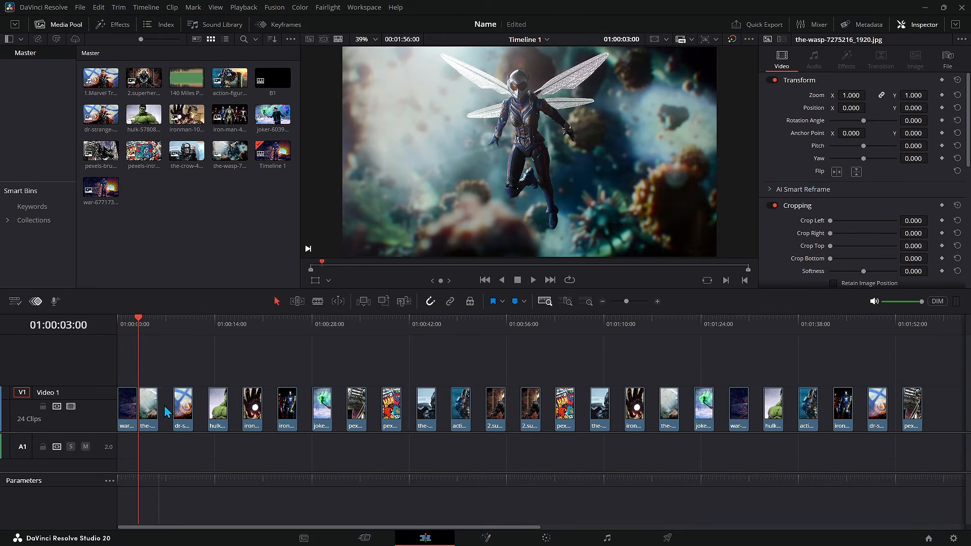
click(167, 411)
key(Delete)
click(188, 411)
key(Delete)
click(209, 405)
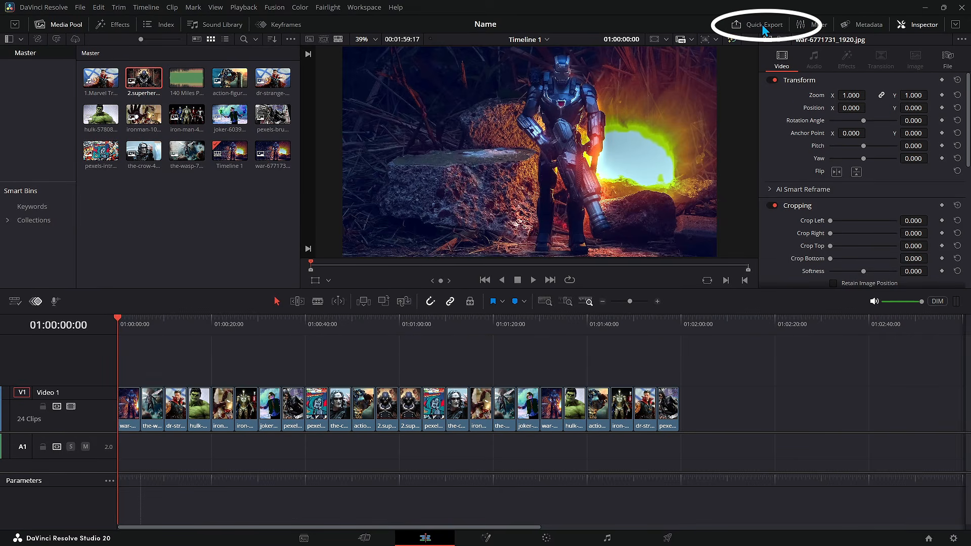
Step: Open the Deliver page and review the audio render settings
click(668, 538)
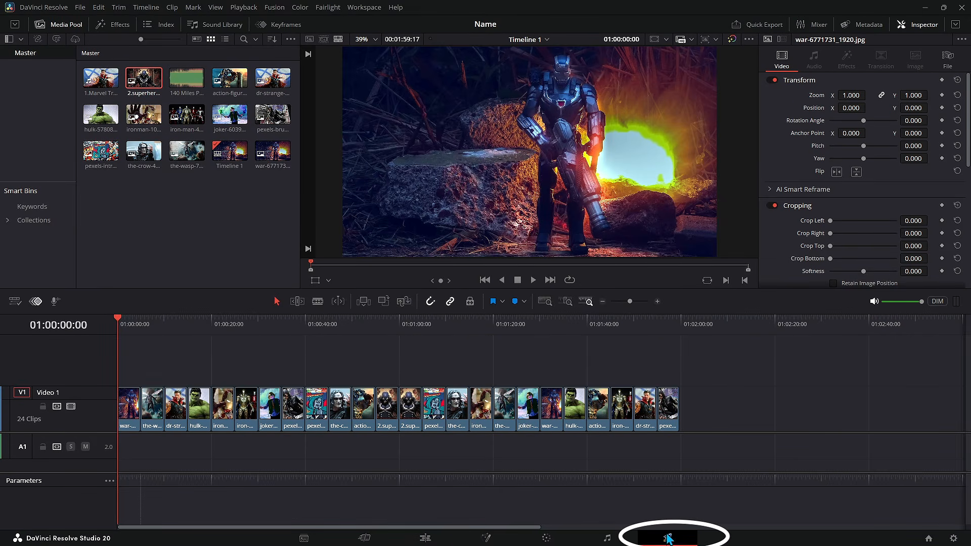
click(127, 214)
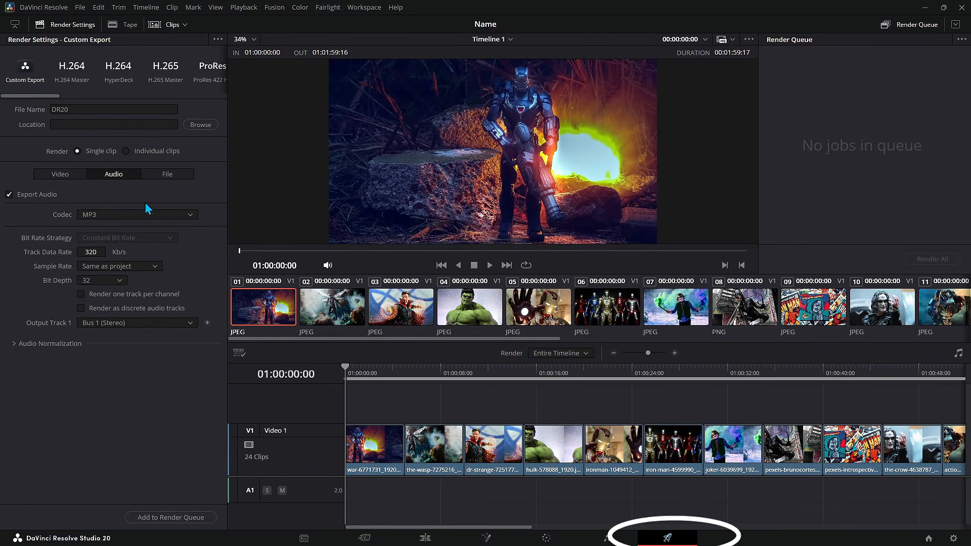
click(145, 202)
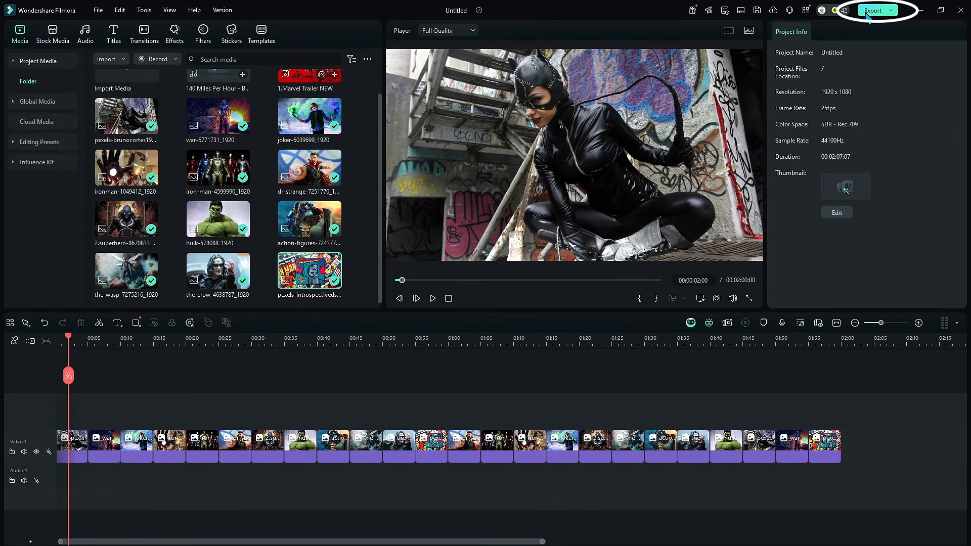
Step: Open the Export dialog and its advanced encoding settings
click(873, 10)
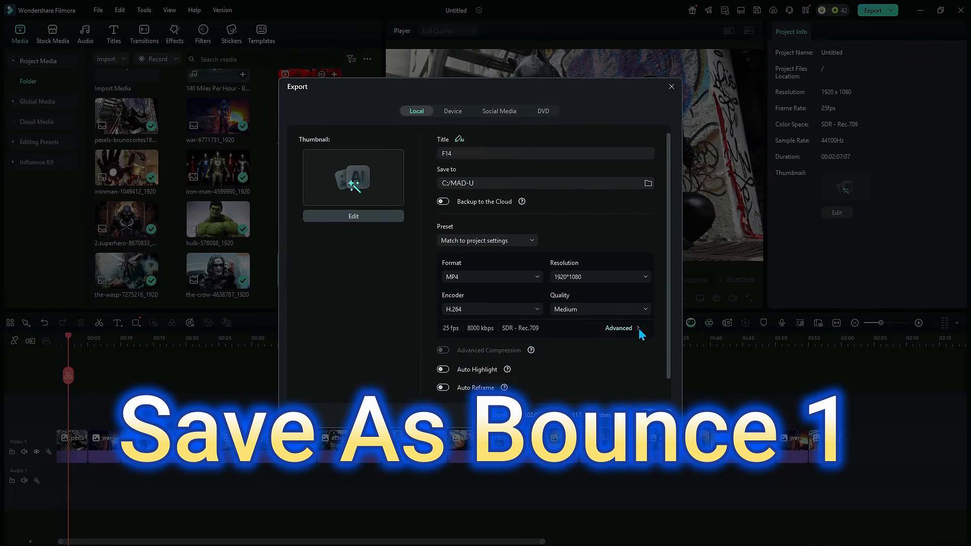
click(619, 328)
click(526, 299)
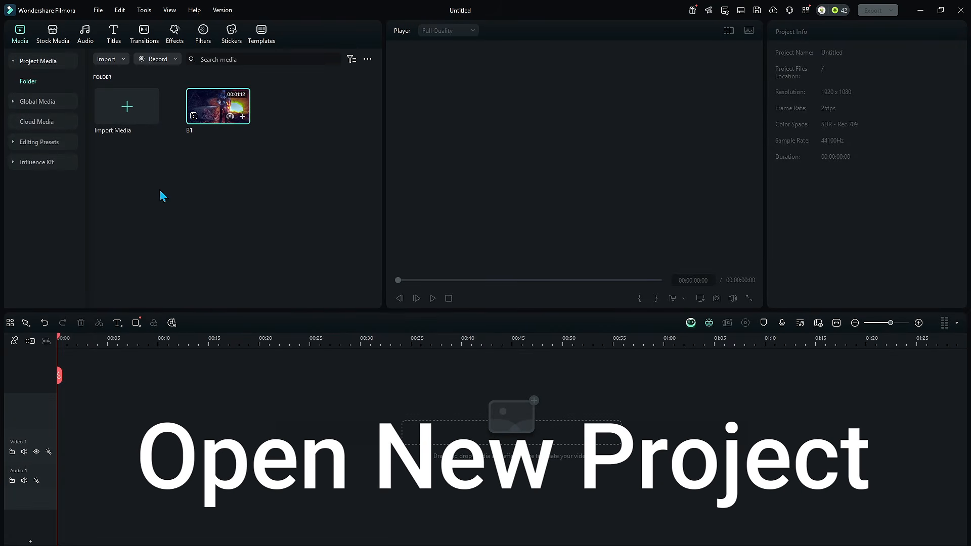
Step: Start a new Filmora project, add the B1 clip to the video track and place three more copies along the track
drag(213, 120, 146, 446)
scroll(381, 415, down, 5)
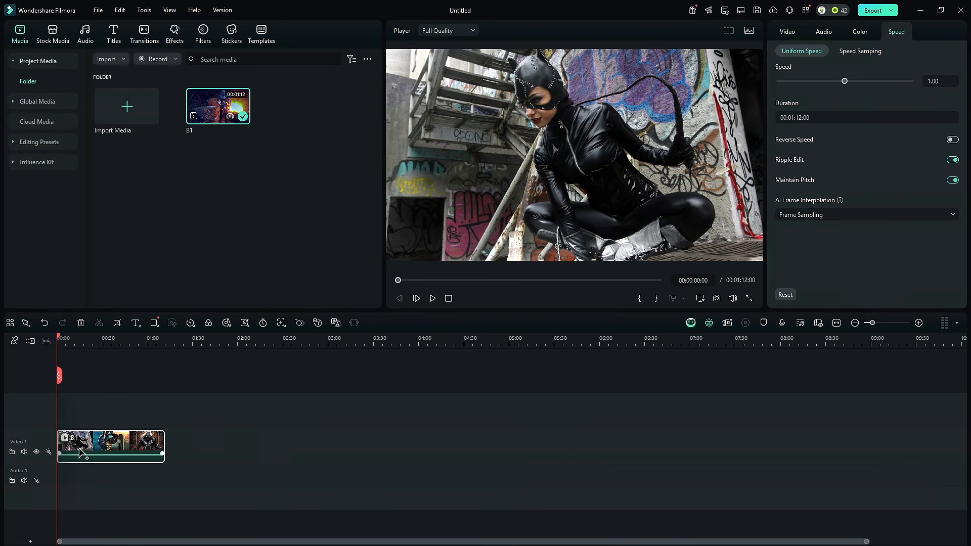
drag(79, 450, 226, 450)
drag(293, 450, 492, 450)
drag(470, 450, 594, 449)
Step: Delete the three gaps between the B1 copies on the video track
click(183, 444)
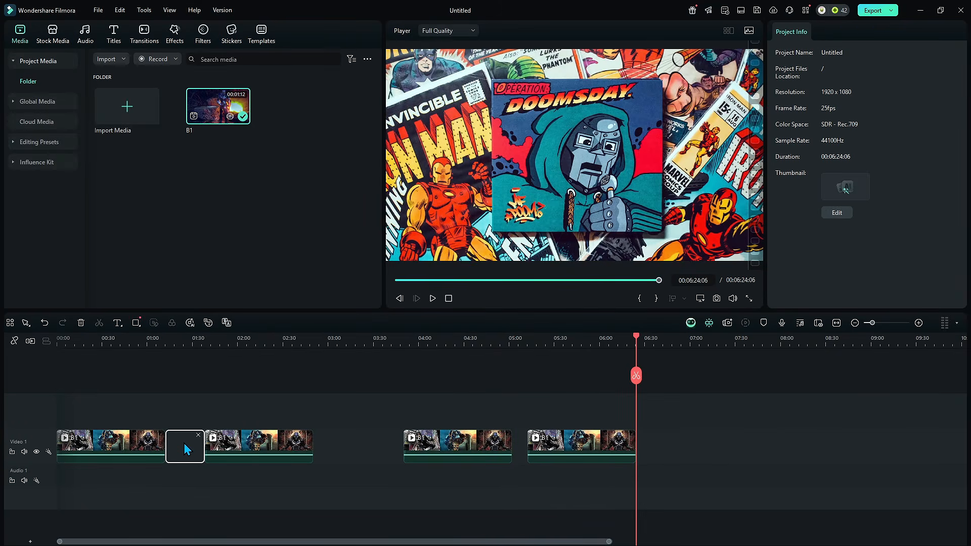
key(Delete)
click(339, 447)
key(Delete)
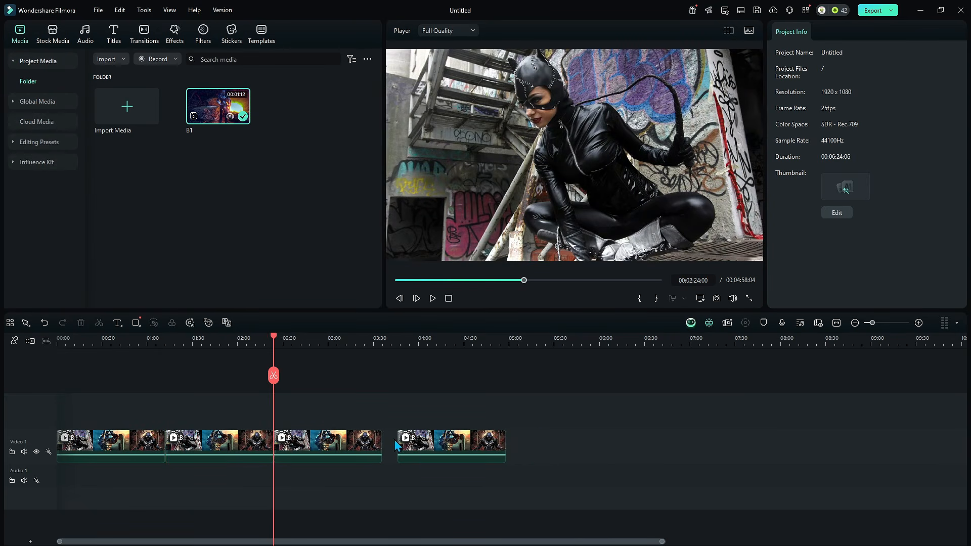
click(393, 440)
key(Delete)
Step: Set the first clip's speed to 10 and the second clip's speed to 20
key(space)
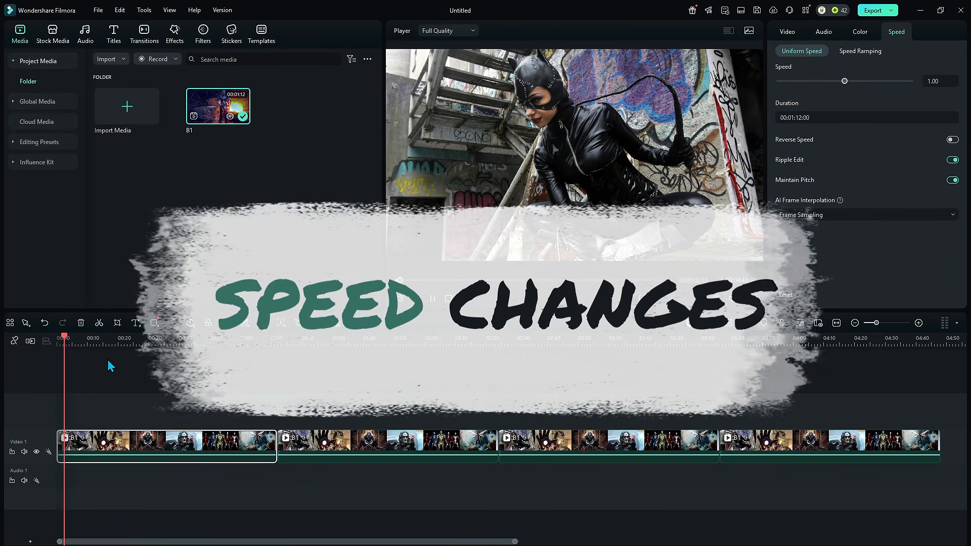
key(space)
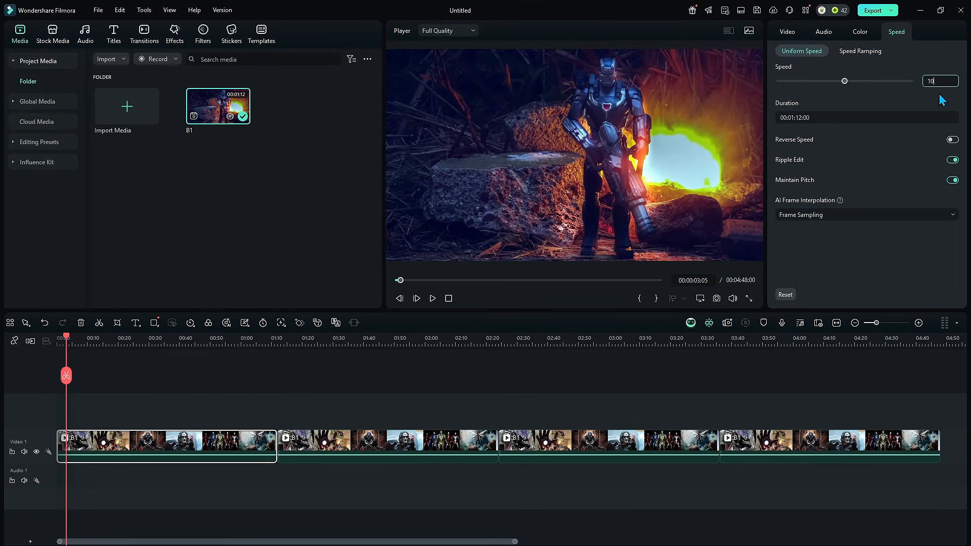
text(10)
key(Return)
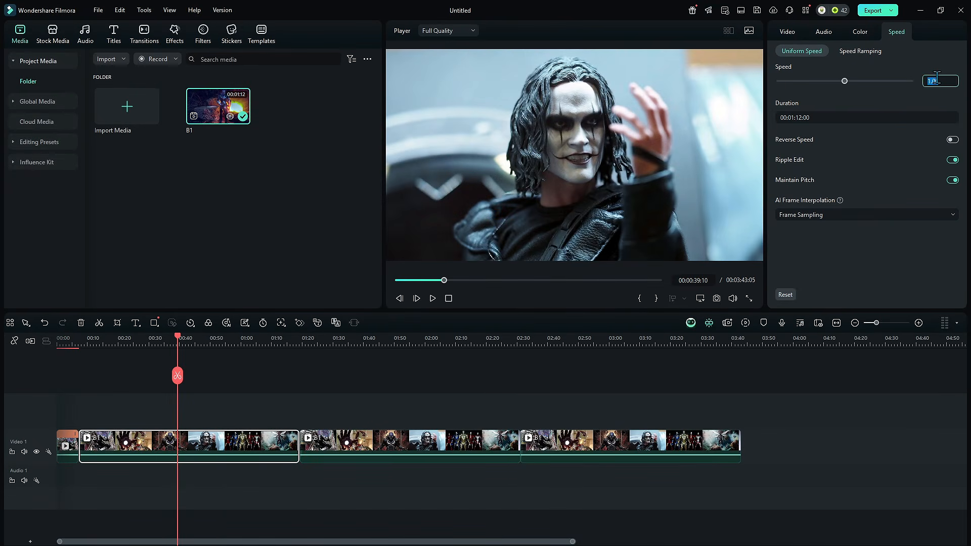
text(20)
key(Return)
Step: Set the third clip's speed to 30 and the fourth clip's speed to 50
click(236, 457)
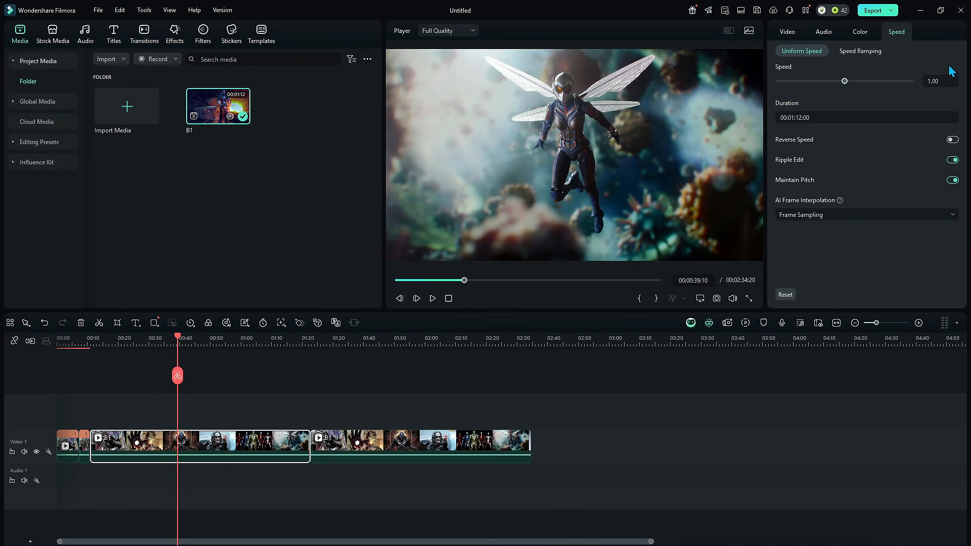
click(934, 83)
text(39:10)
key(Return)
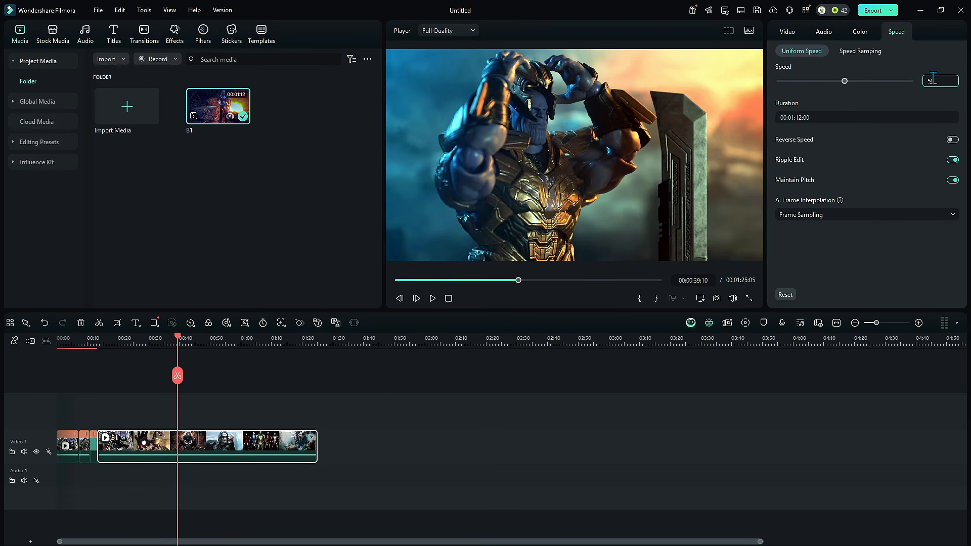
click(932, 77)
text(50)
key(Return)
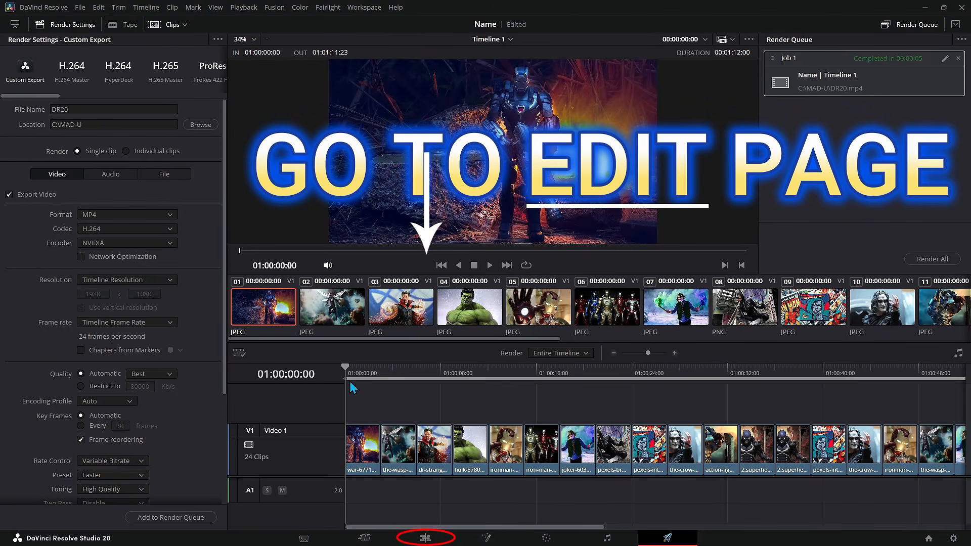
Step: Switch to DaVinci Resolve's Edit page and create a new empty timeline named joiwer
click(438, 536)
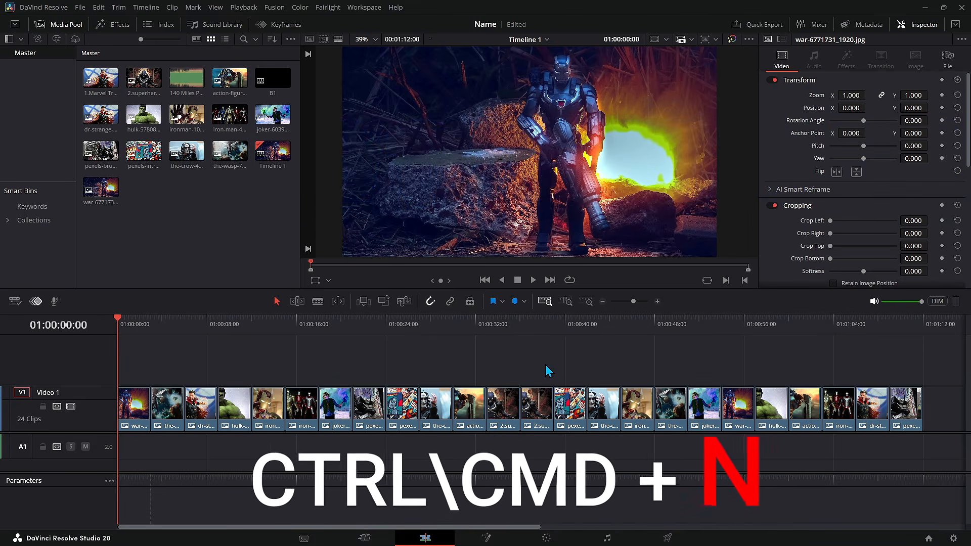
key(ctrl+n)
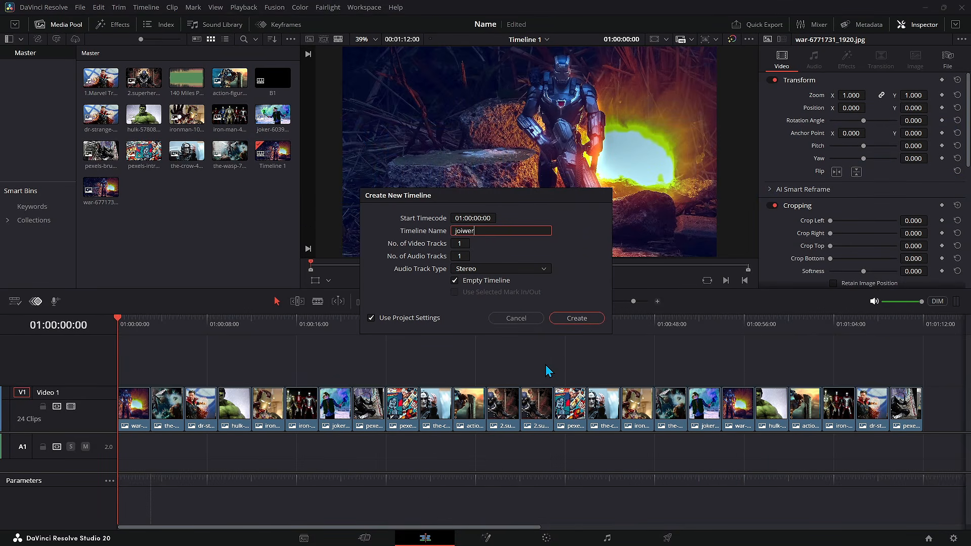
key(Return)
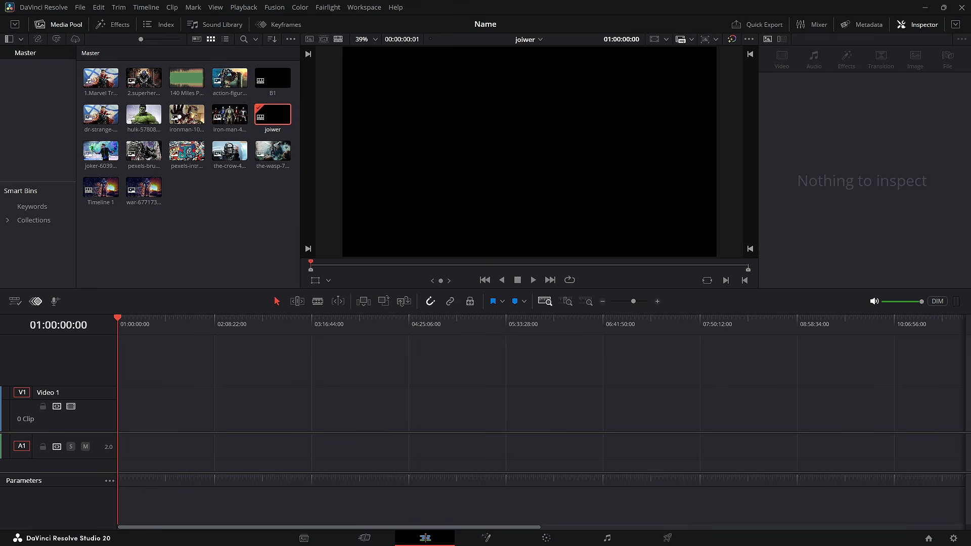
Step: Add DR20.mp4 to the new timeline and delete its audio portion
drag(48, 337, 303, 407)
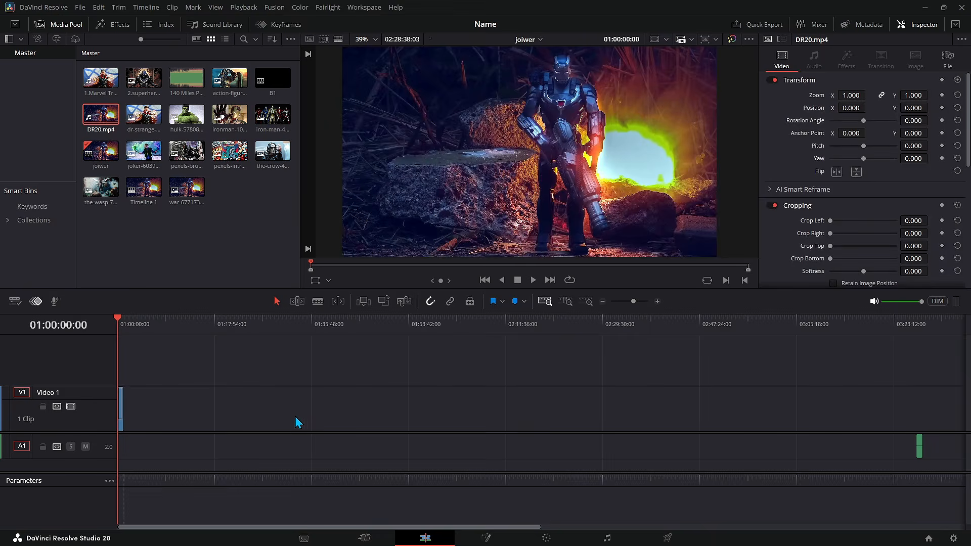
click(262, 454)
key(Delete)
click(364, 446)
click(449, 301)
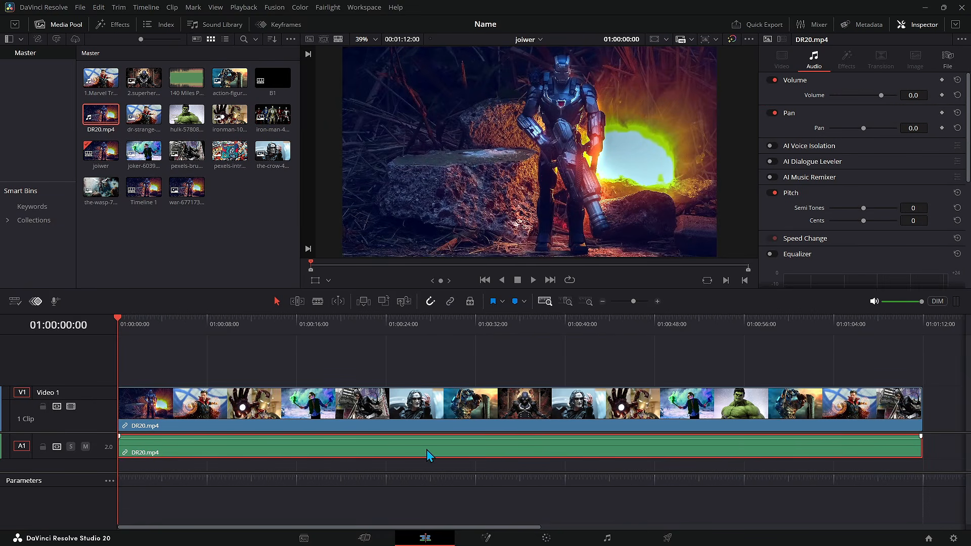
drag(426, 450, 474, 451)
key(Delete)
Step: Place three more copies of the DR20.mp4 clip along the video track
scroll(624, 412, down, 6)
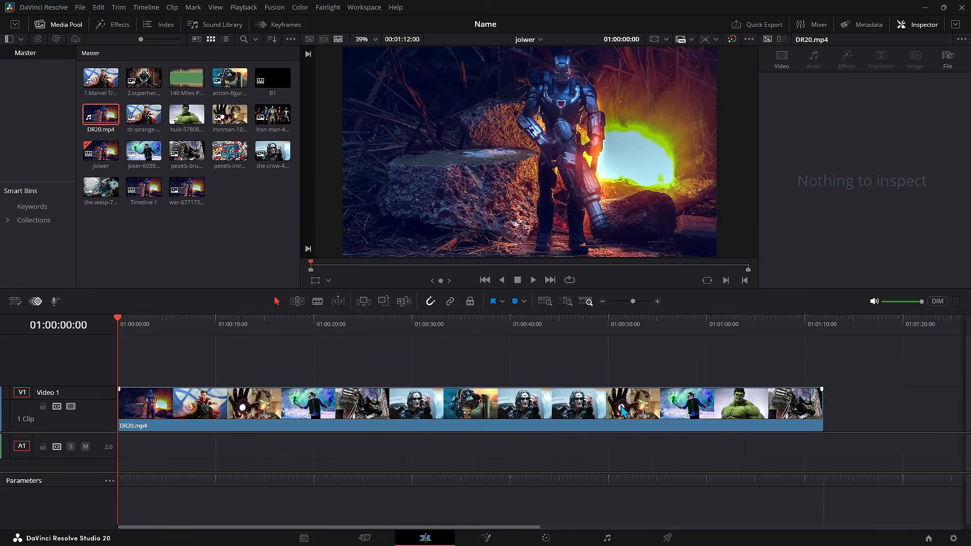
scroll(570, 396, down, 5)
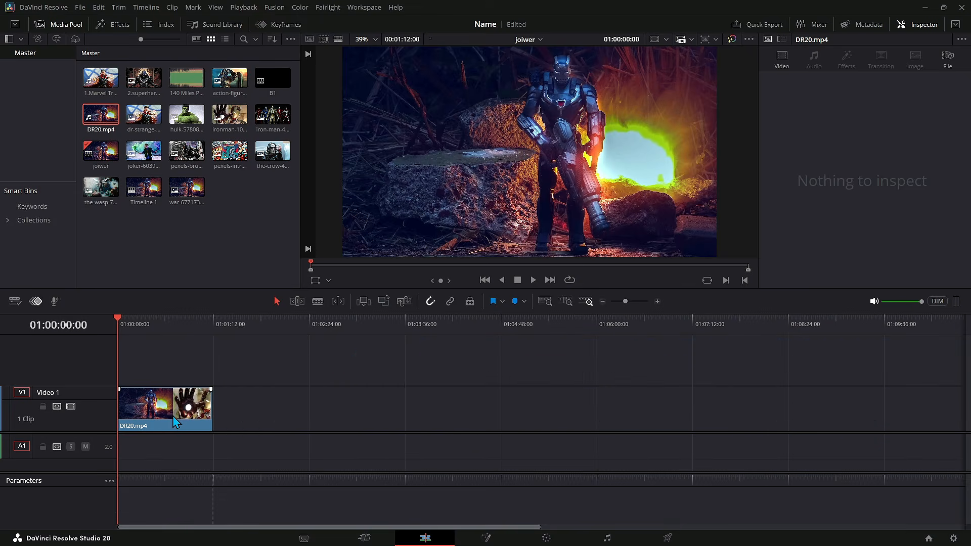
drag(176, 420, 447, 415)
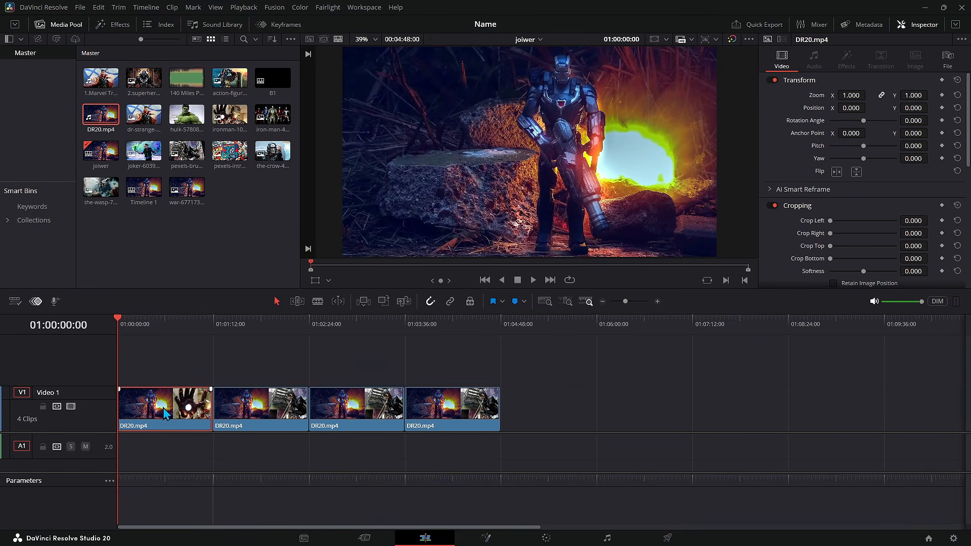
Step: Set the first clip's speed to 800% through its retime controls
right_click(165, 414)
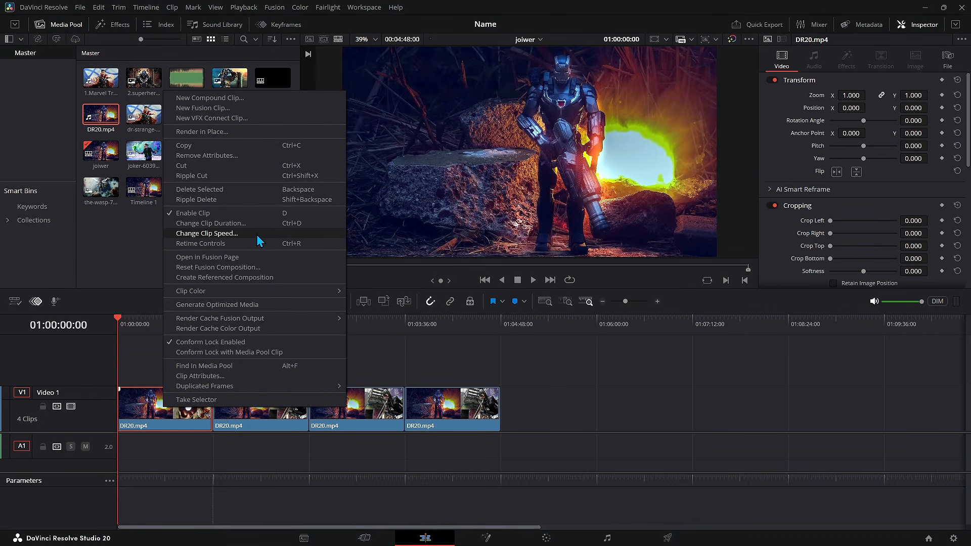
click(140, 417)
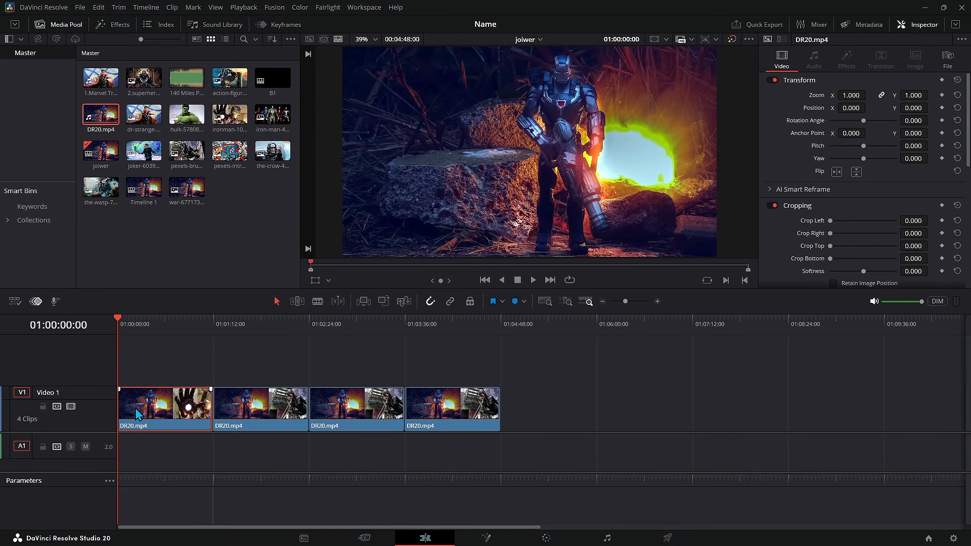
key(ctrl+r)
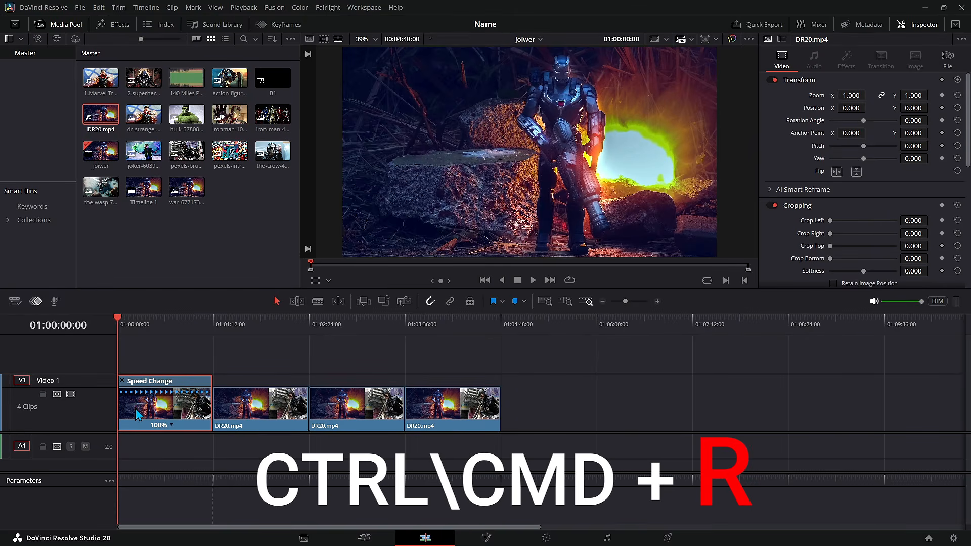
click(170, 423)
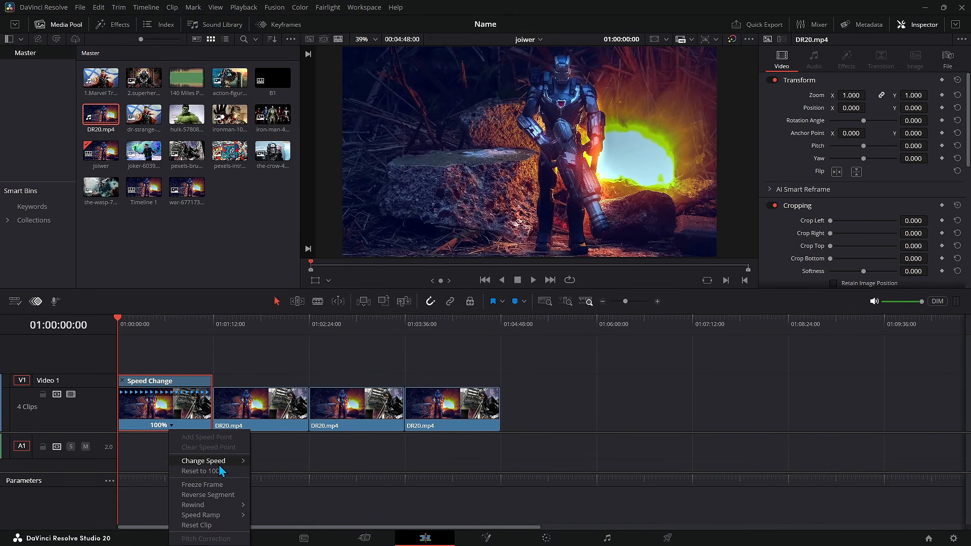
mouse_move(217, 461)
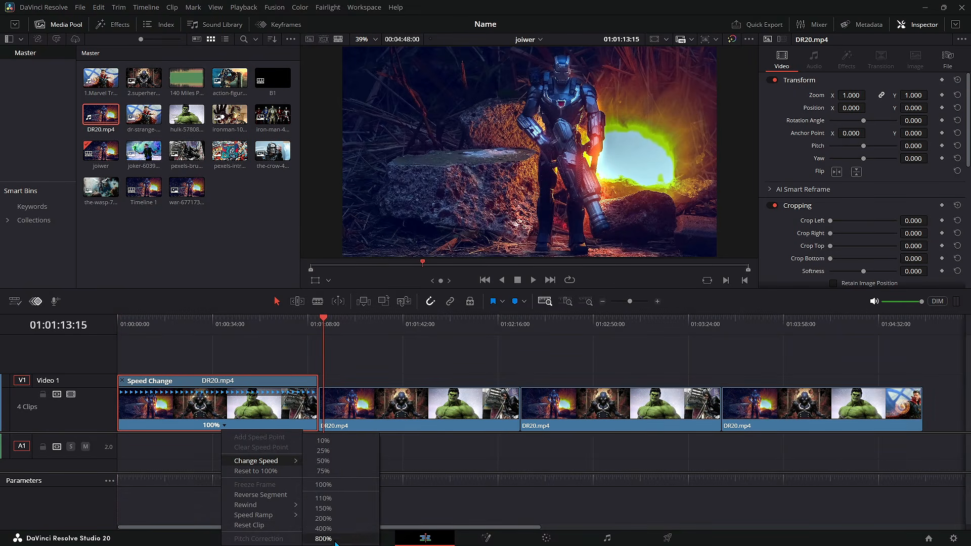
click(323, 538)
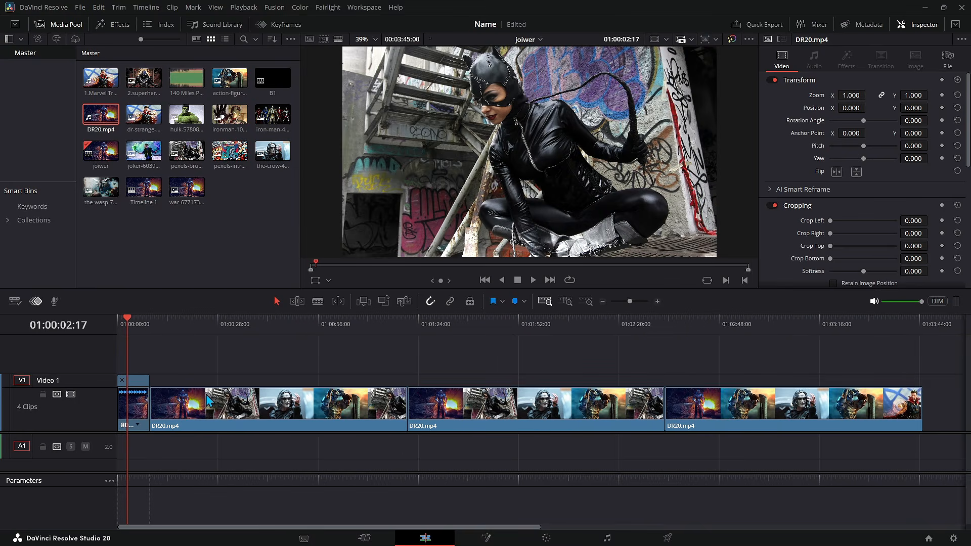
Step: Change the second clip's speed through Change Clip Speed
right_click(215, 413)
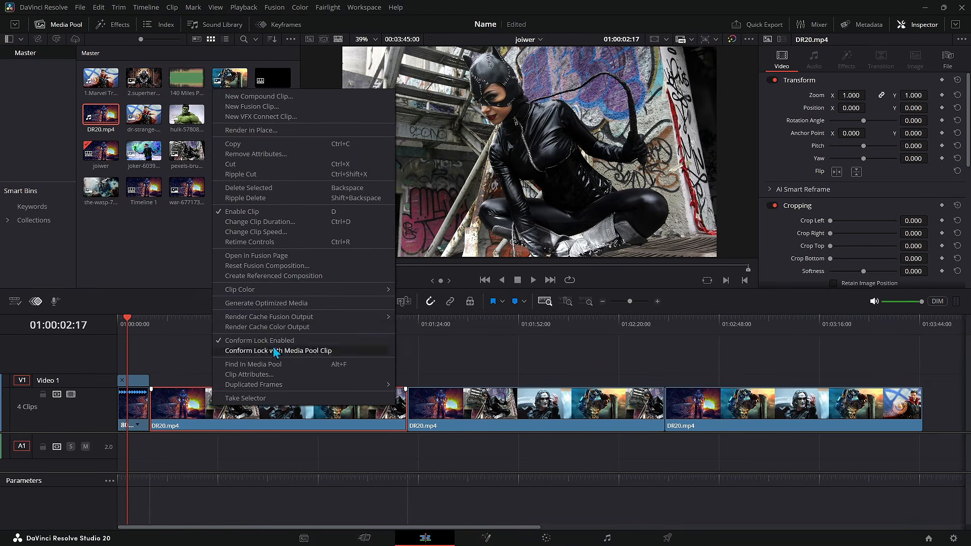
click(313, 232)
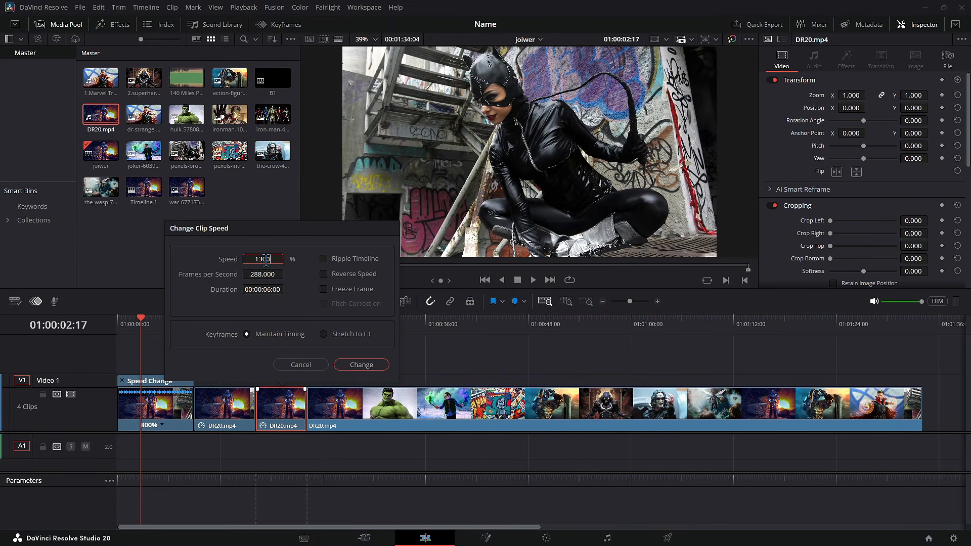
click(361, 364)
Step: Set the last clip's speed to 2000% in Change Clip Speed and return to the timeline start
right_click(349, 404)
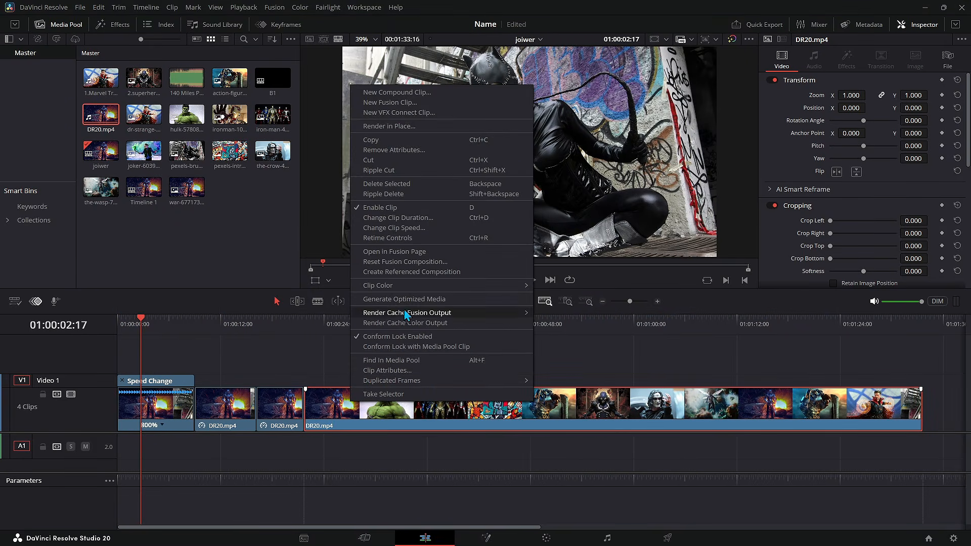
click(429, 256)
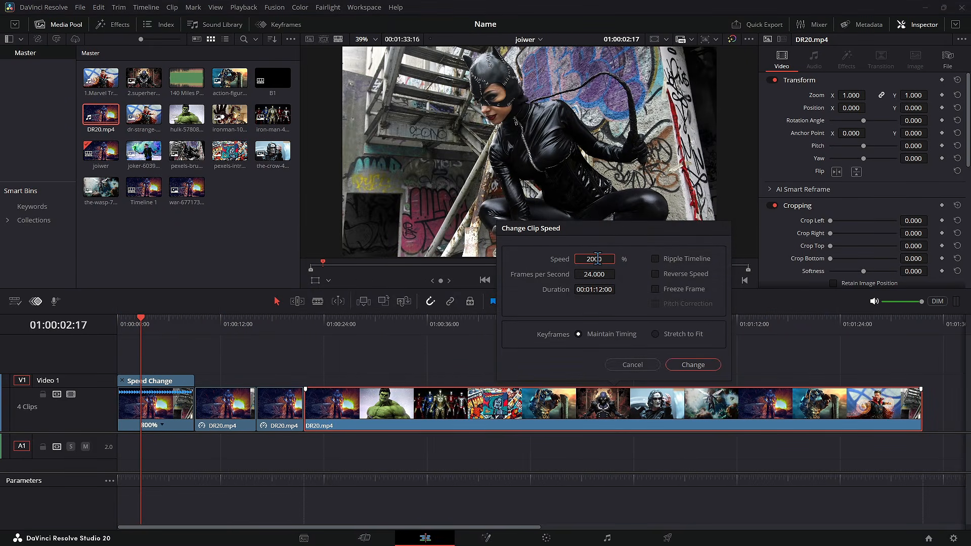
text(2000)
key(Return)
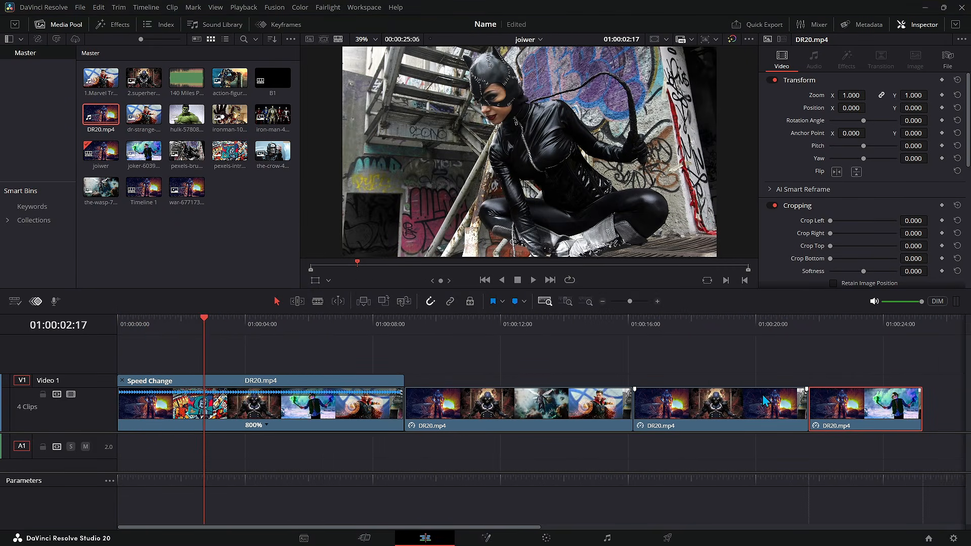
key(Home)
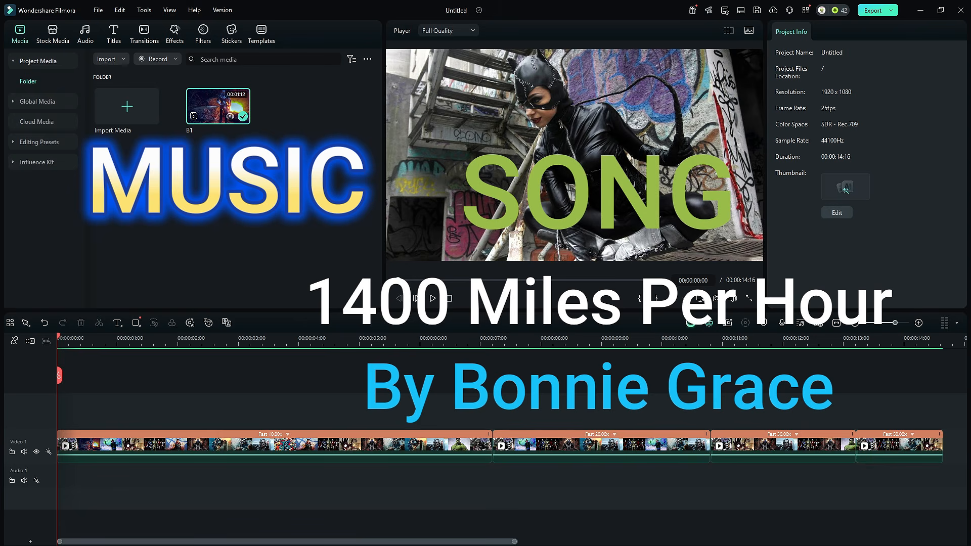
Step: Add the song 140 Miles Per Hour - Bonnie Grace to Filmora's audio track
drag(129, 410, 48, 429)
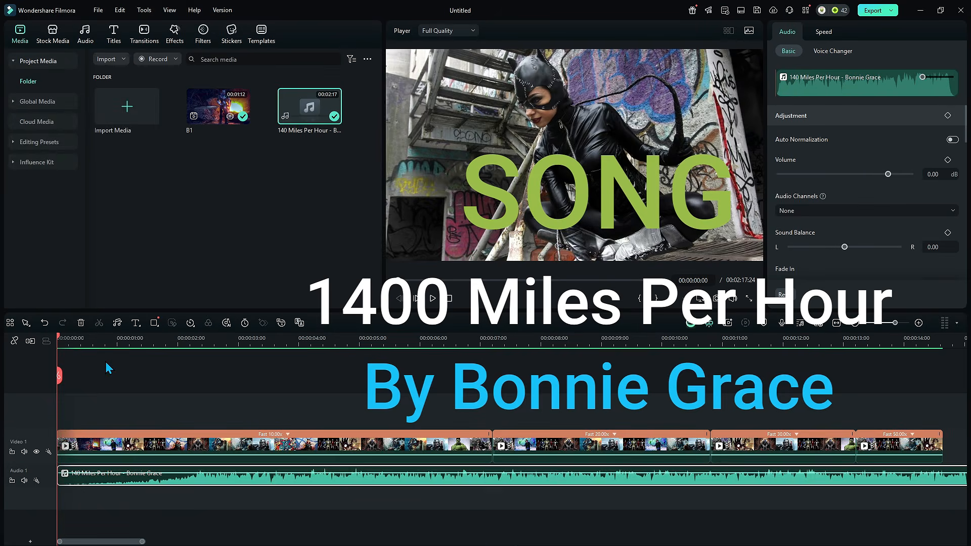
click(108, 341)
drag(109, 342, 123, 346)
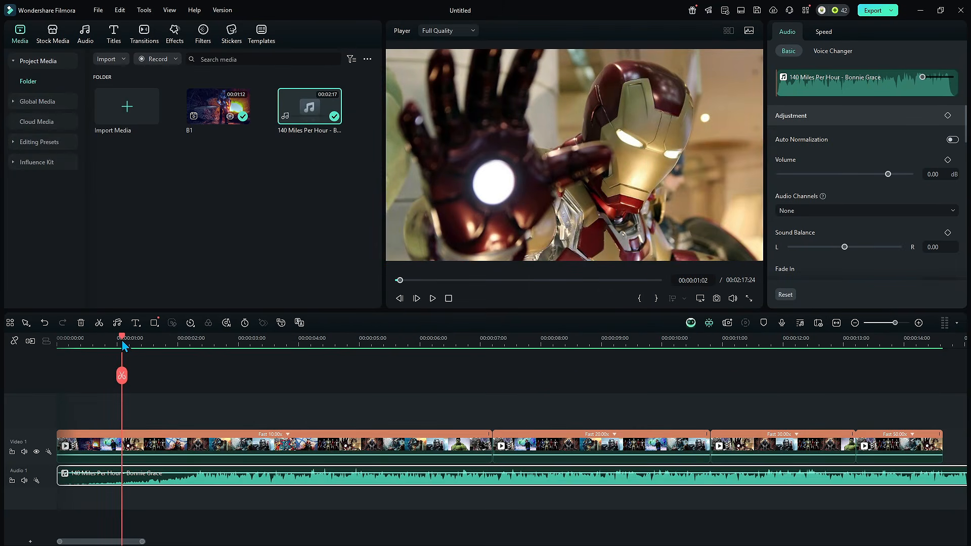
Step: Cut the song where the sped-up video clips end
key(space)
key(space)
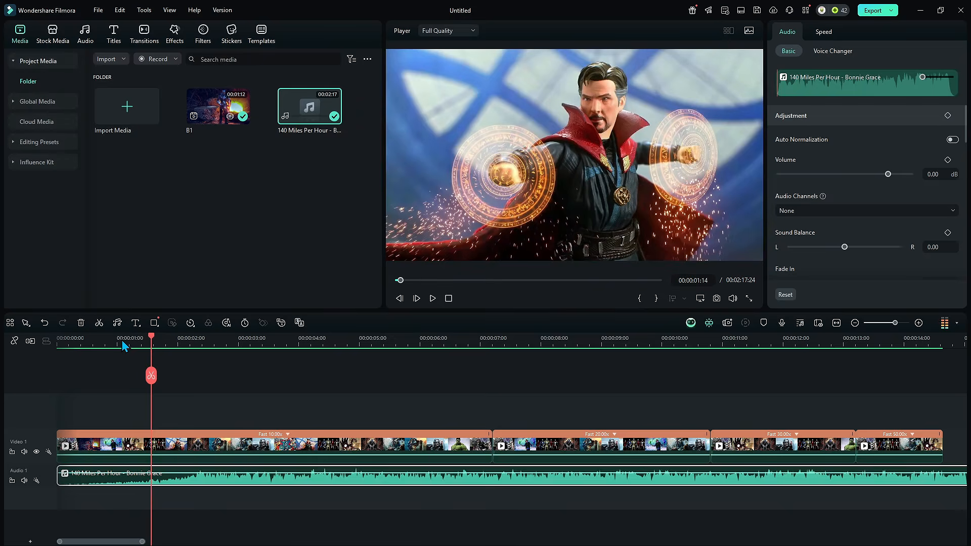
click(123, 346)
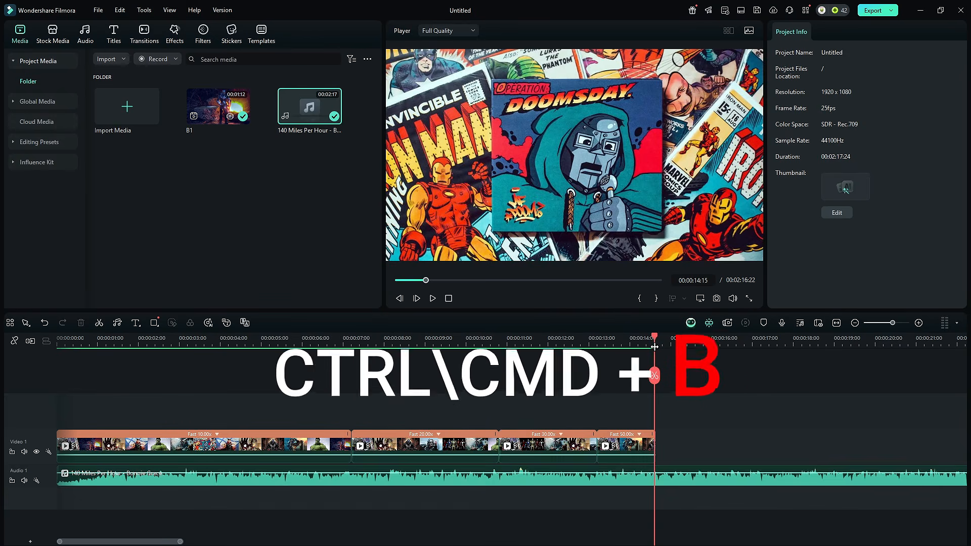
click(651, 474)
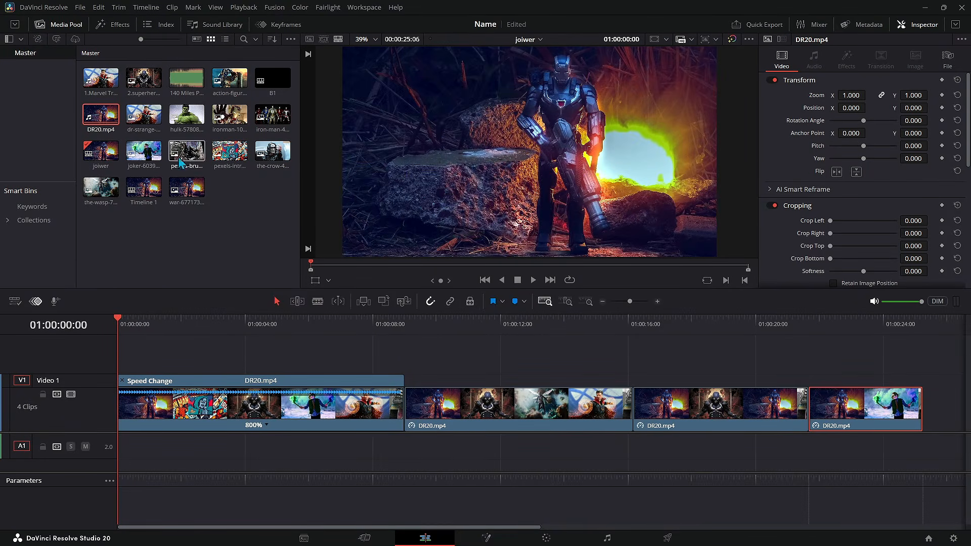
Step: Add the 140 Miles Per Hour song to the Resolve audio track beneath the clips
drag(187, 80, 121, 399)
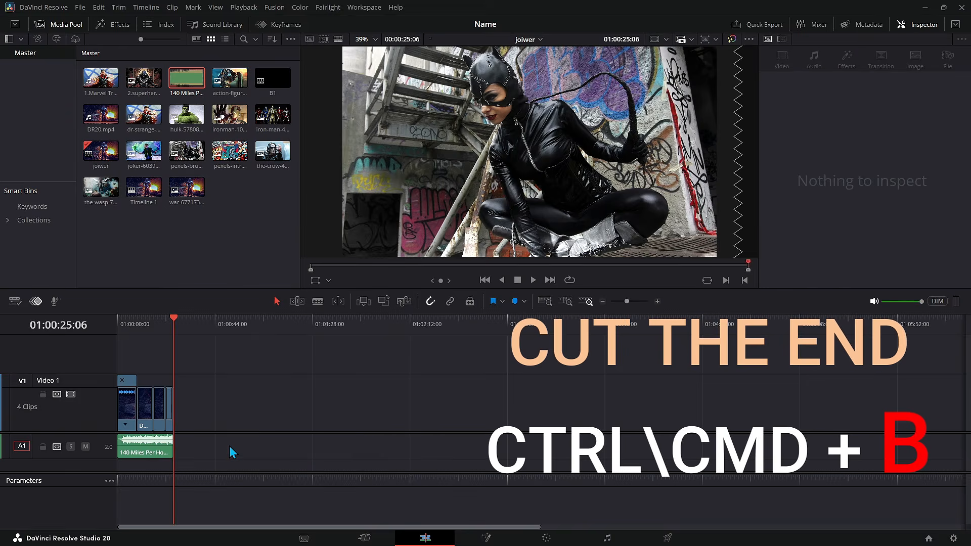
key(shift+z)
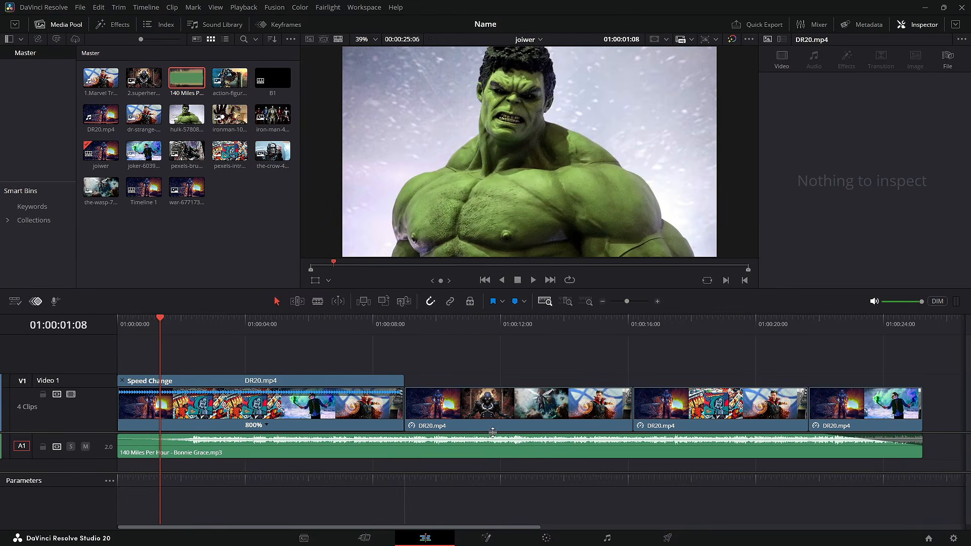
key(Home)
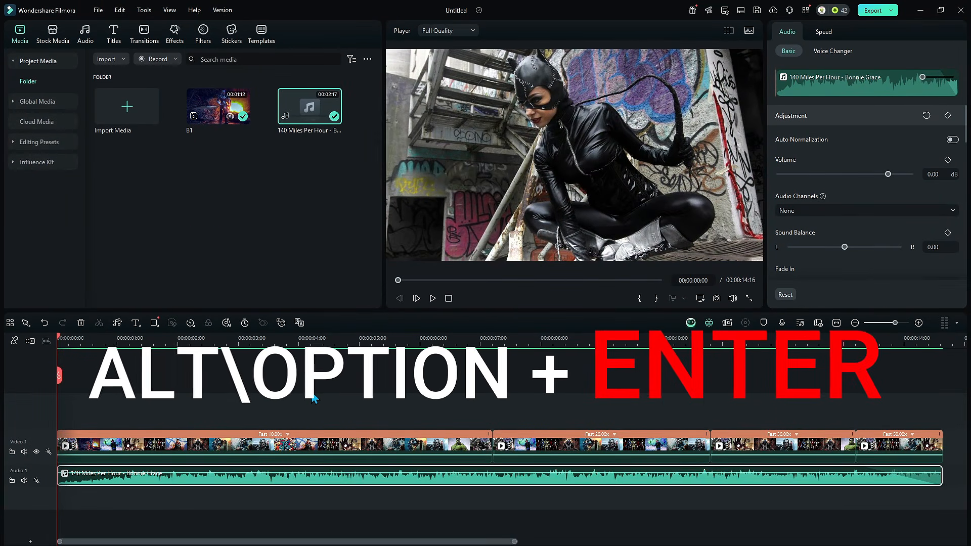
Step: Play the Filmora timeline in full-screen preview
key(alt+Return)
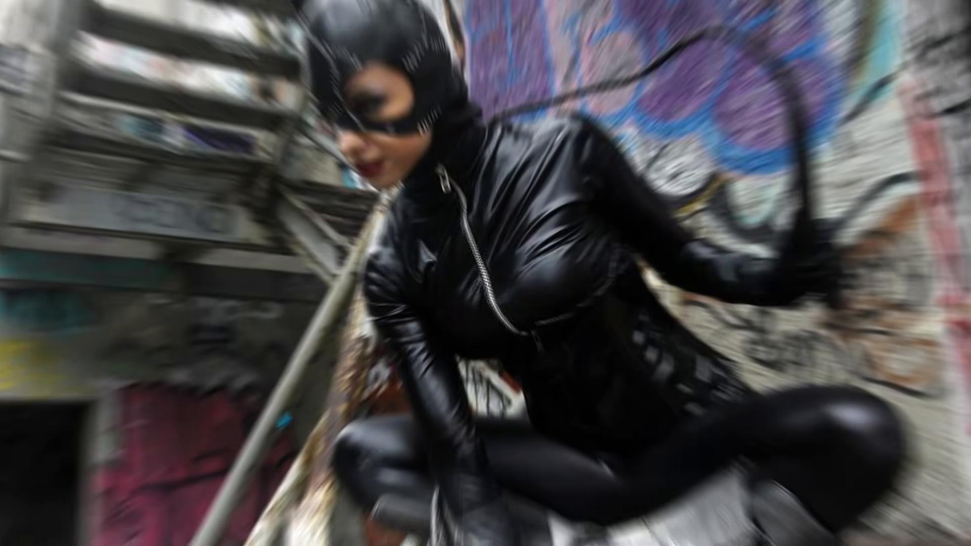
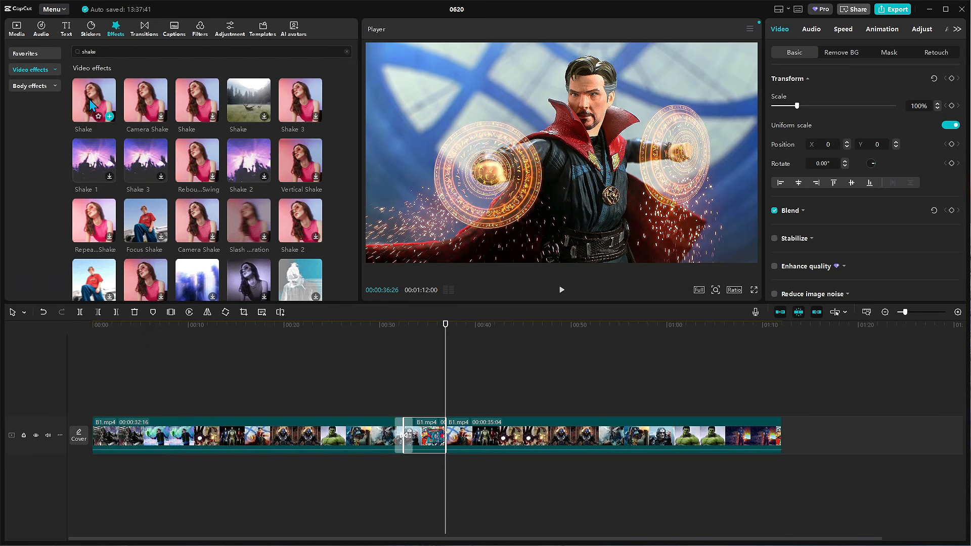
Step: Apply the Shake video effect to the middle of the clip track in the CapCut timeline
drag(95, 101, 421, 447)
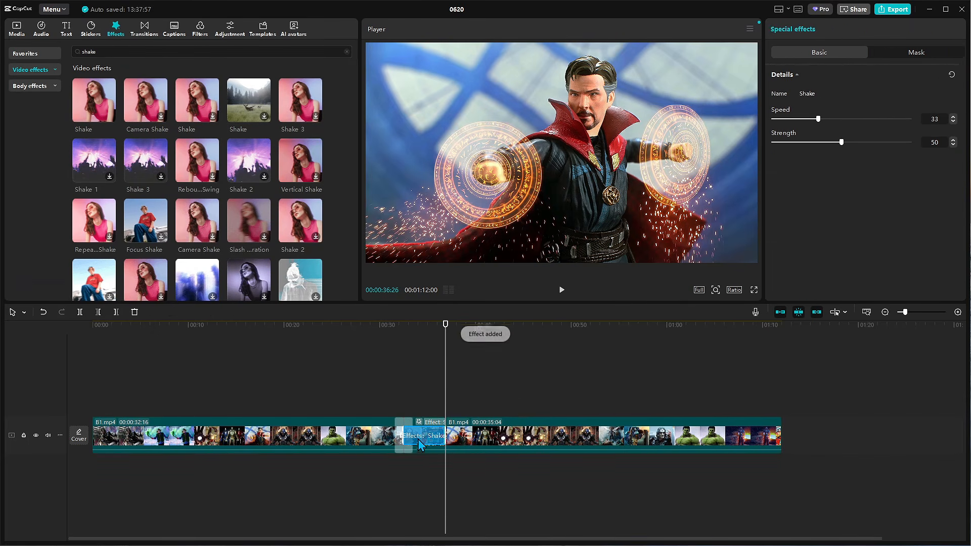
click(408, 323)
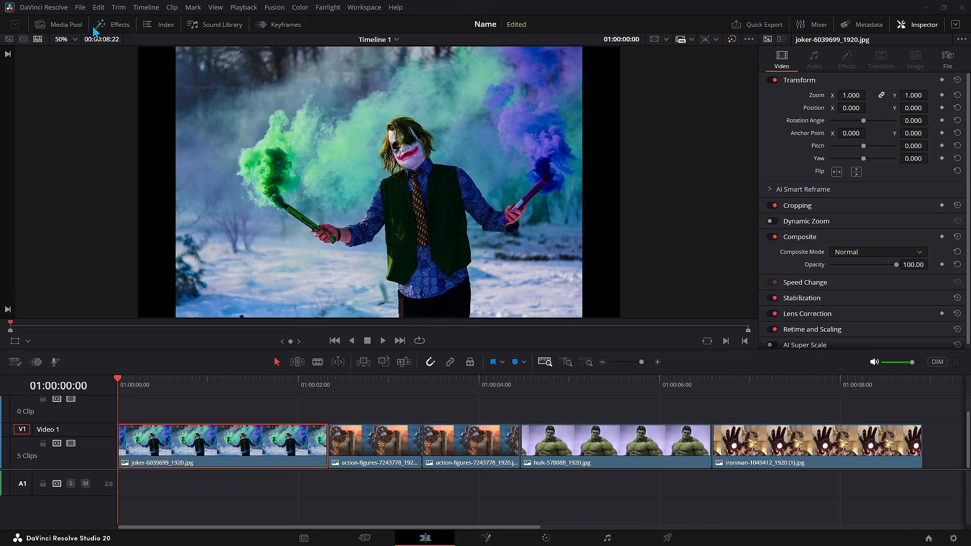
Step: Switch to DaVinci Resolve, add a MultiText title on the track above the clips and add two more text lines
click(126, 28)
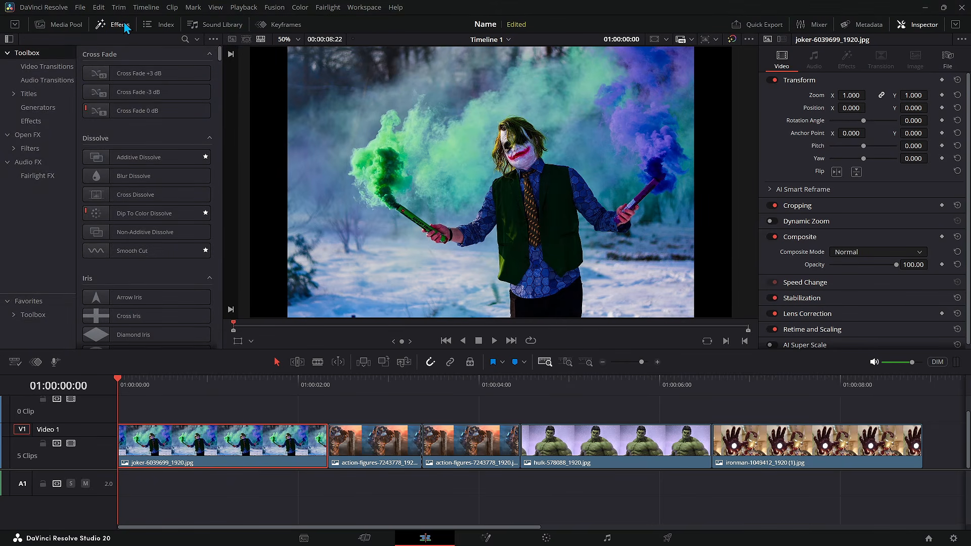
click(29, 94)
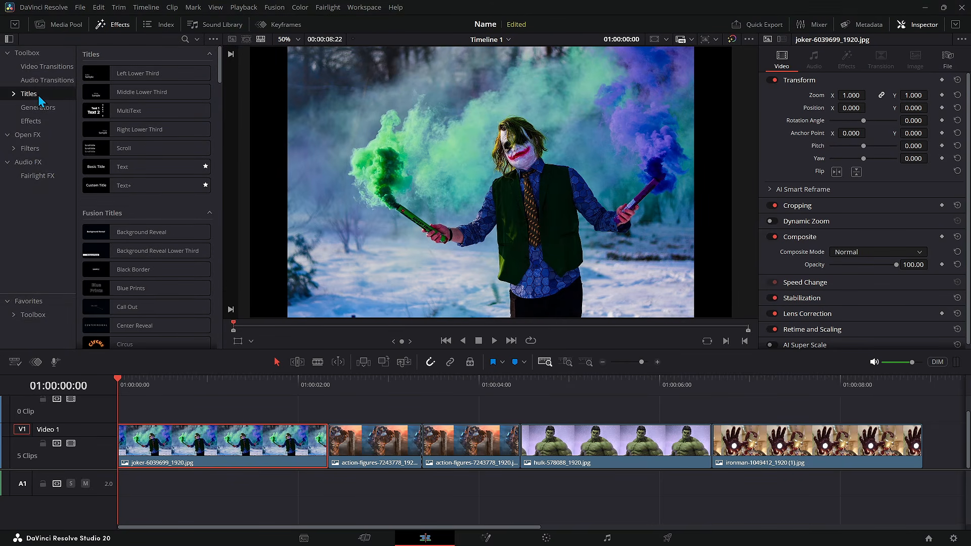
mouse_move(221, 60)
mouse_down()
mouse_move(228, 298)
mouse_move(223, 44)
mouse_up()
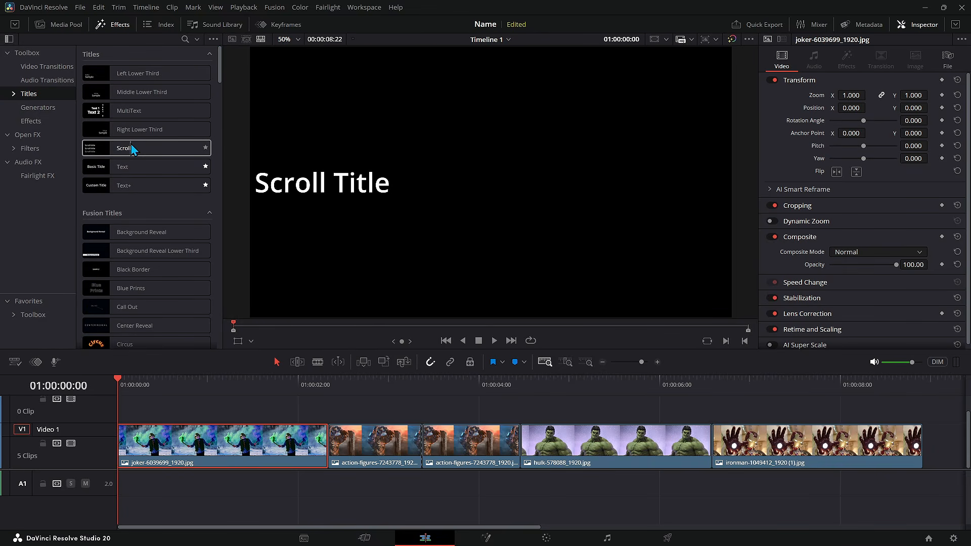
drag(142, 113, 364, 409)
click(457, 389)
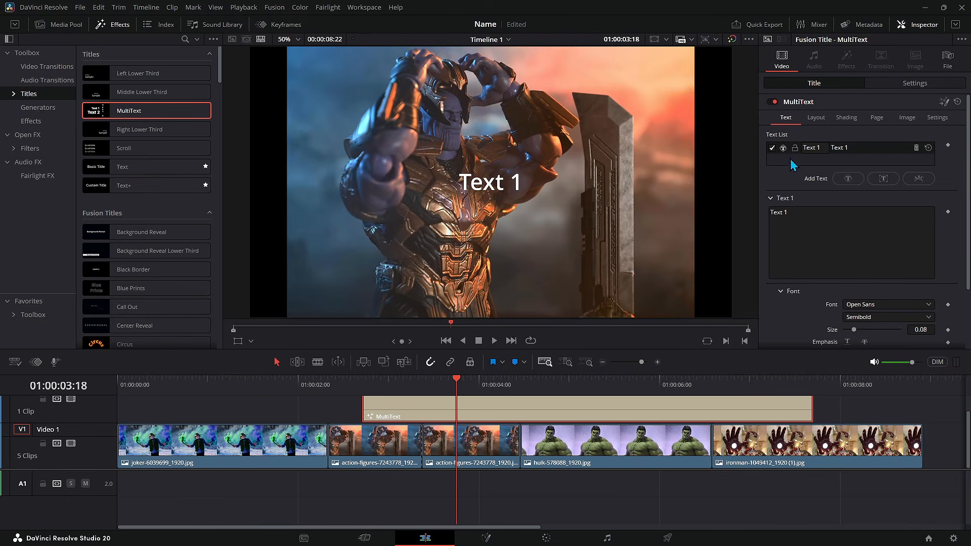
click(843, 178)
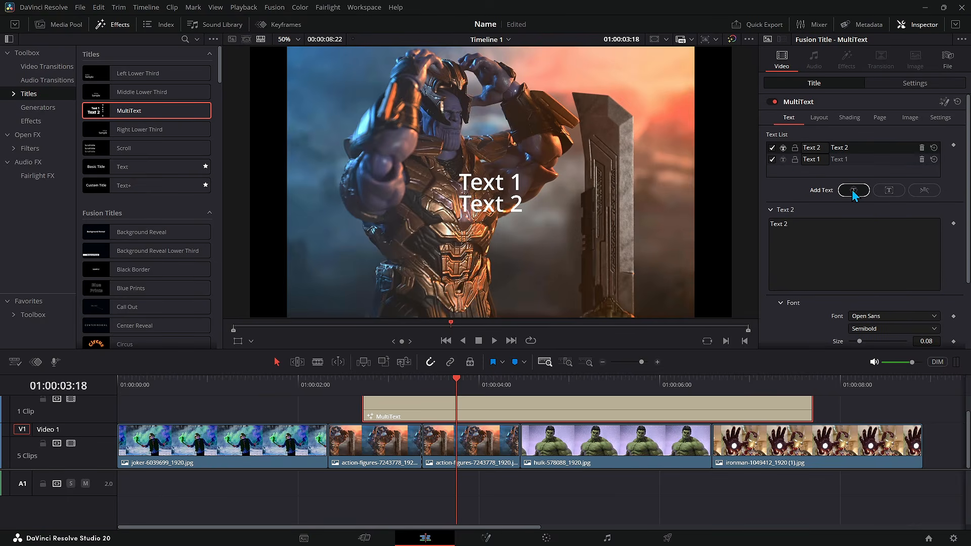
click(850, 188)
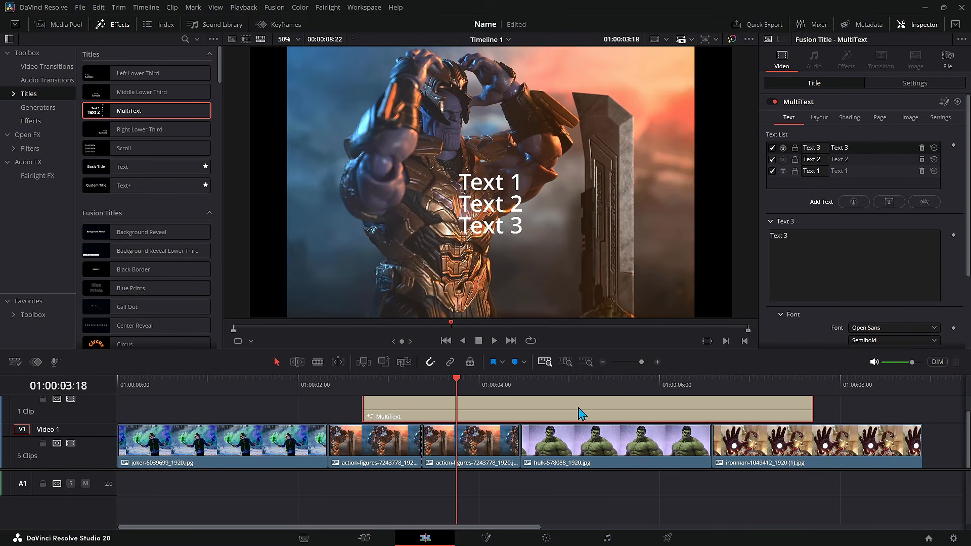
Step: Place an Additive Dissolve transition on the cut between the Joker clip and the first action-figures clip
scroll(905, 288, down, 3)
scroll(900, 272, up, 3)
click(32, 68)
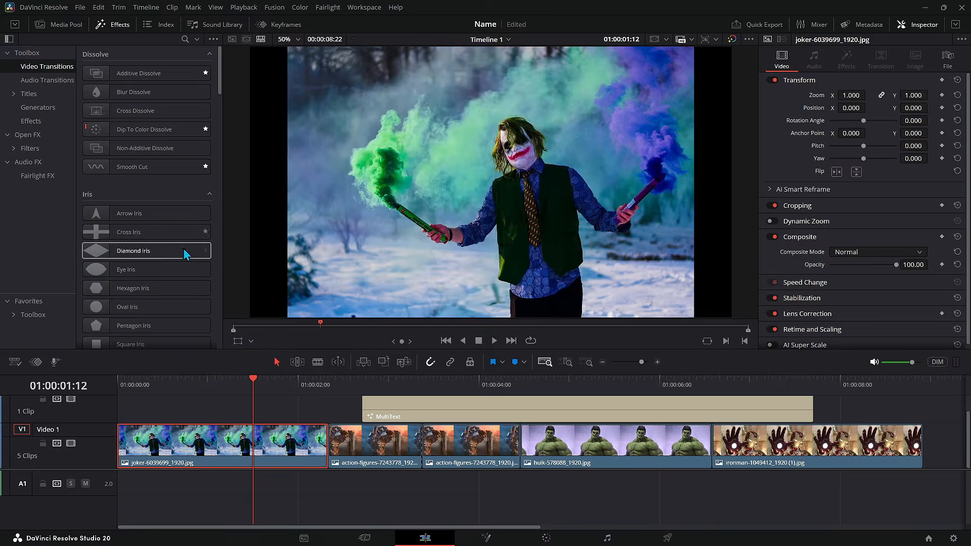
scroll(213, 203, down, 15)
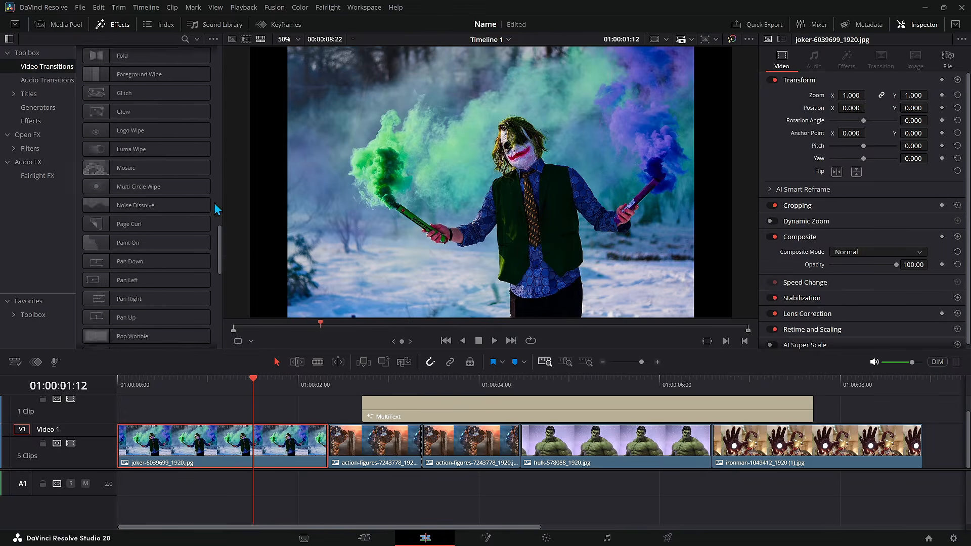
scroll(214, 207, up, 15)
drag(138, 73, 321, 446)
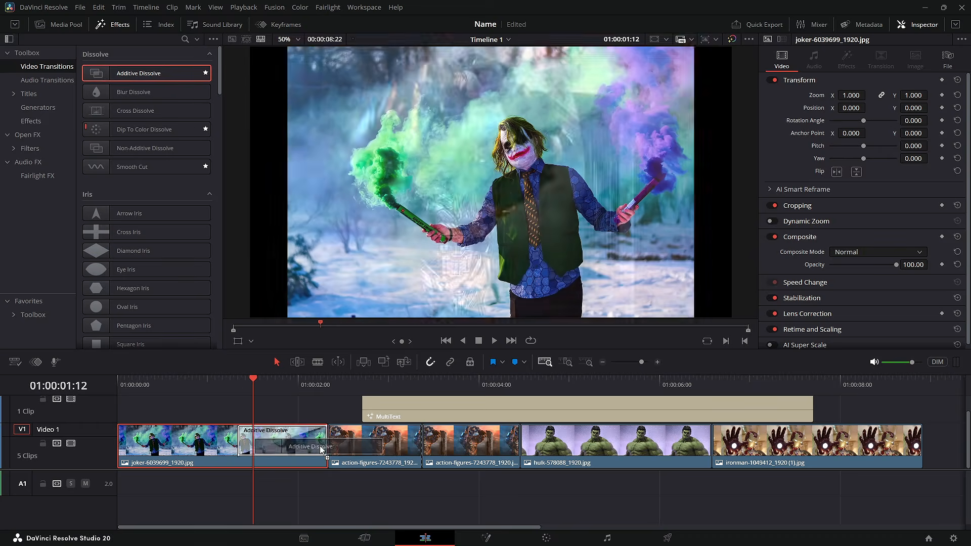
click(352, 448)
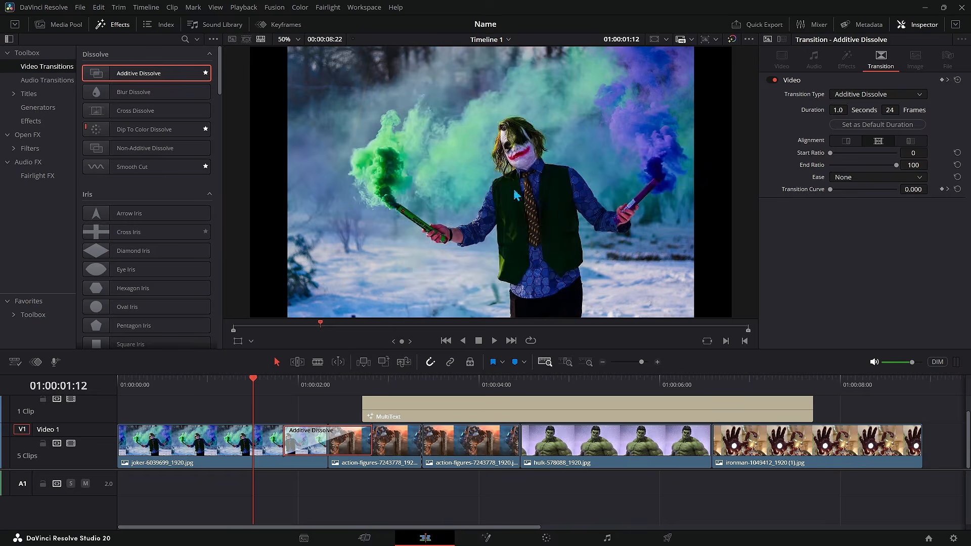
Step: Change that transition's type to Cross Dissolve and then to Barn Door, and play the result
click(903, 94)
click(889, 167)
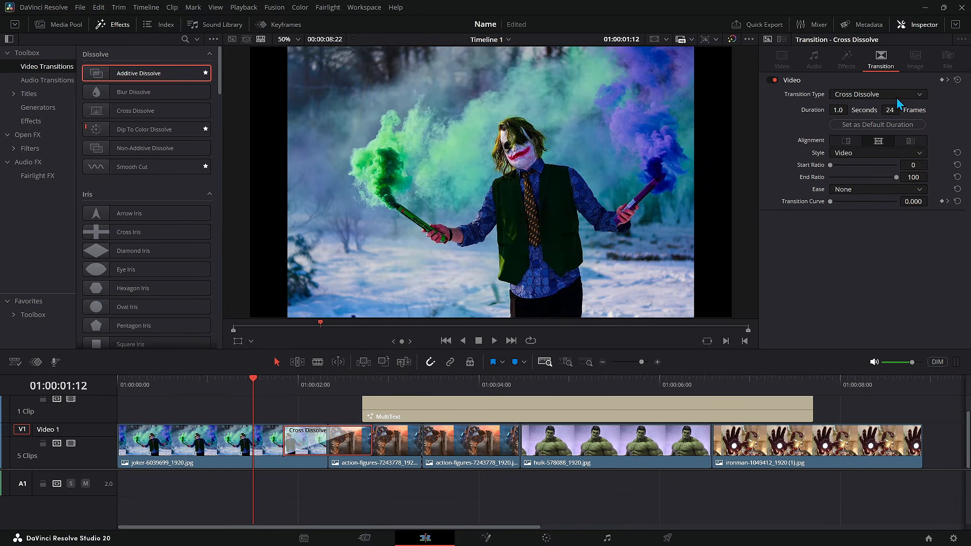
click(897, 94)
click(875, 144)
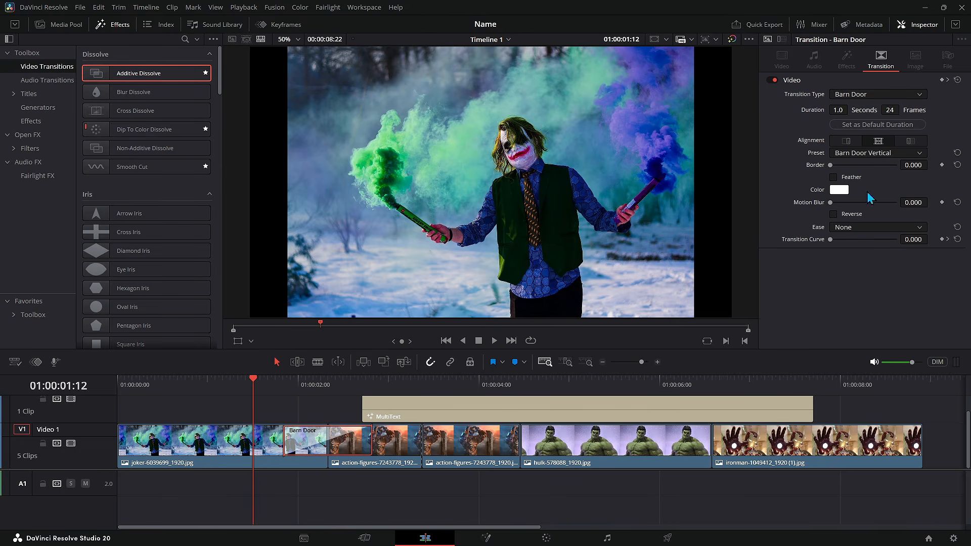
key(space)
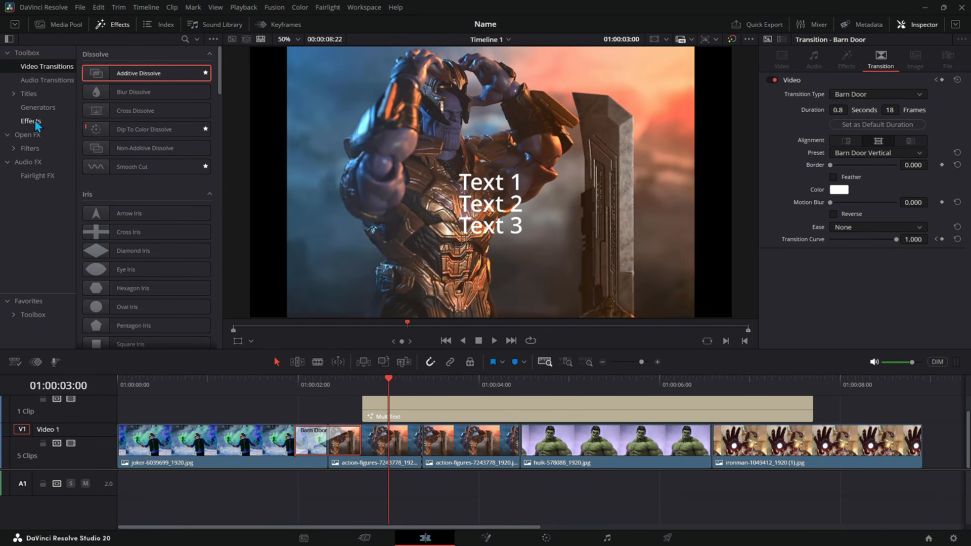
Step: Apply the Camera Shake Open FX effect to the second action-figures clip
click(458, 445)
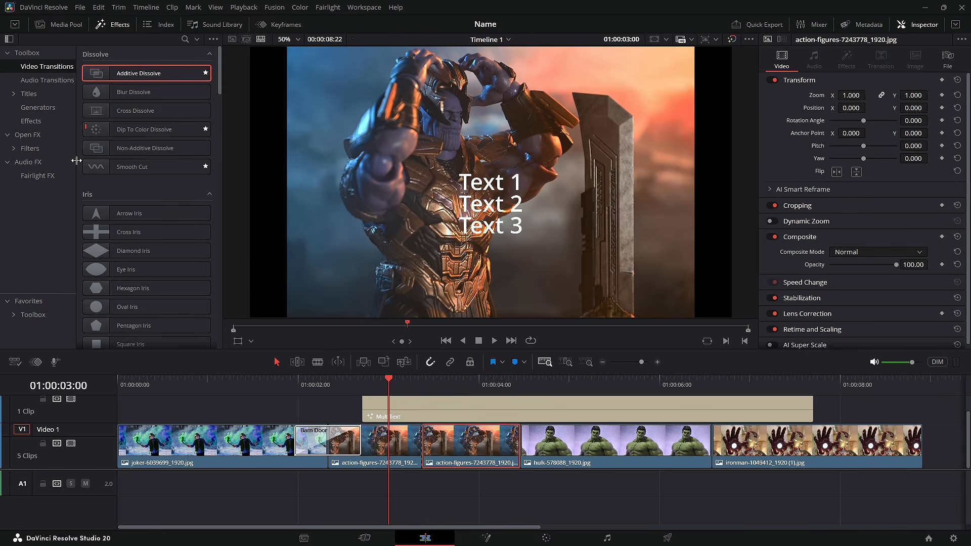
click(40, 137)
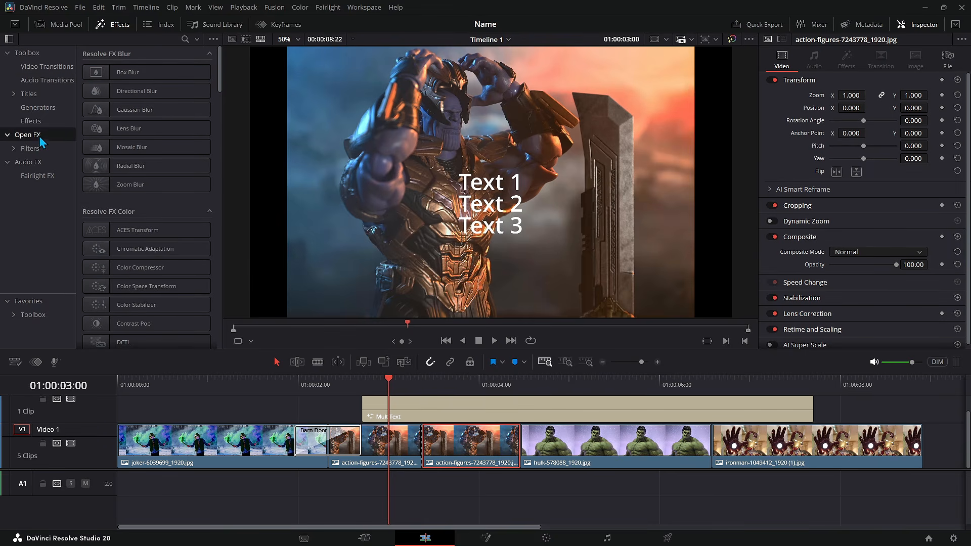
scroll(200, 213, down, 3)
scroll(201, 222, down, 5)
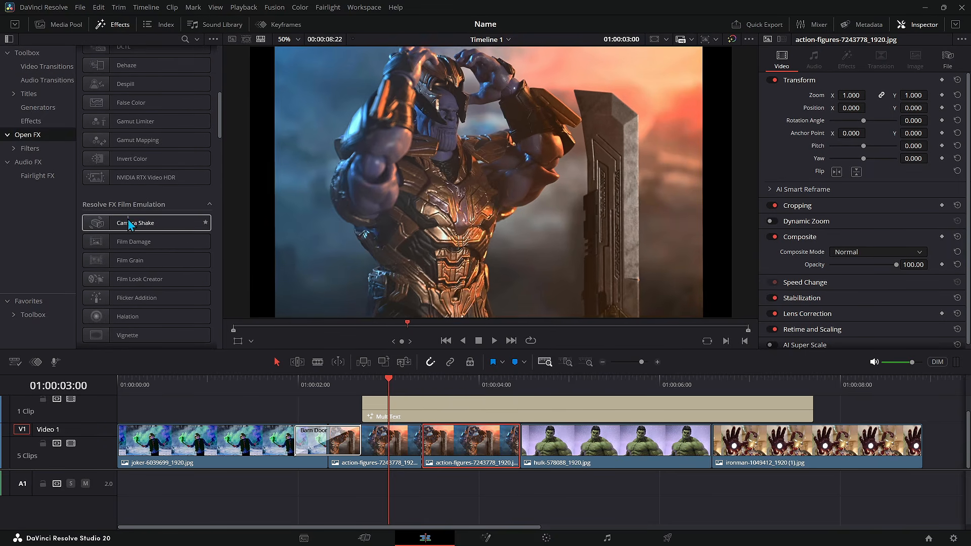
drag(131, 224, 456, 444)
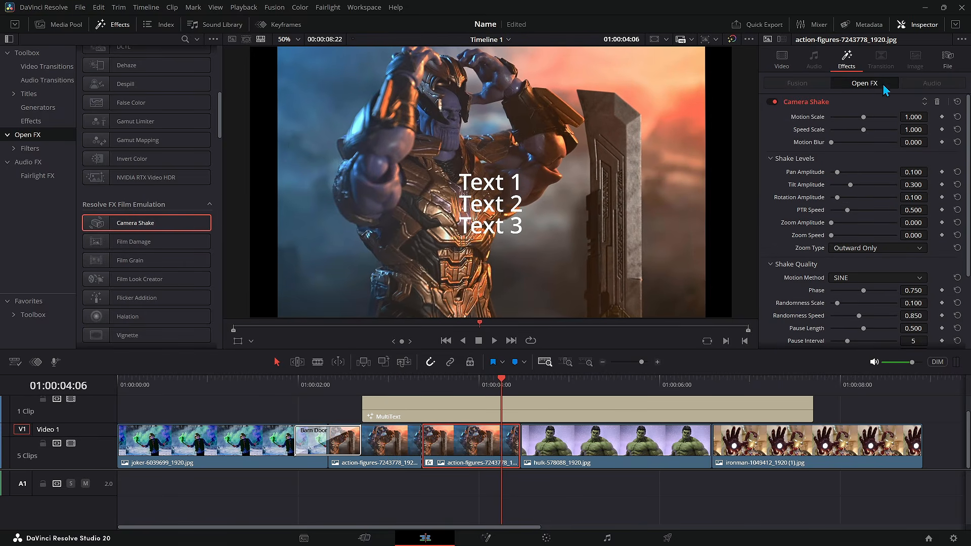
Step: Review the Camera Shake effect settings of the second action-figures clip
scroll(862, 200, down, 2)
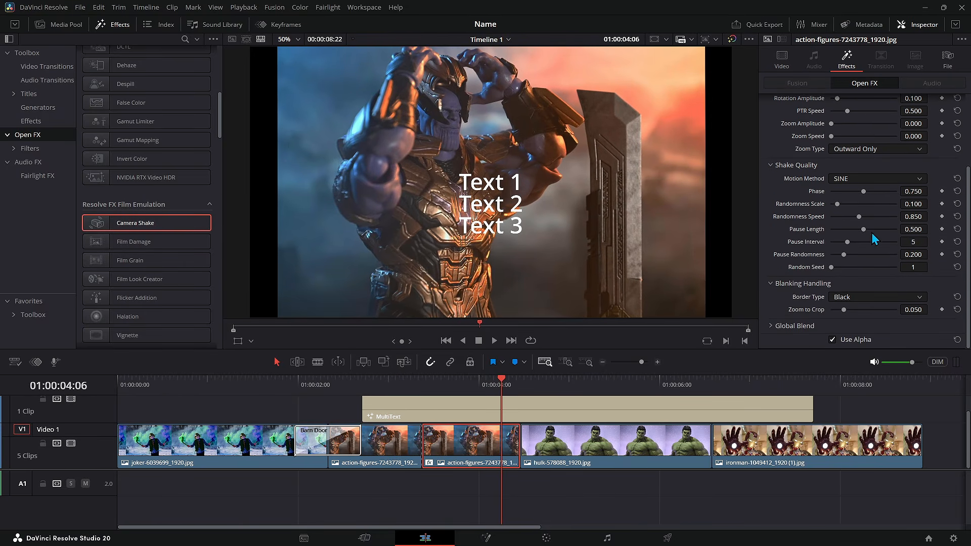
scroll(870, 204, up, 2)
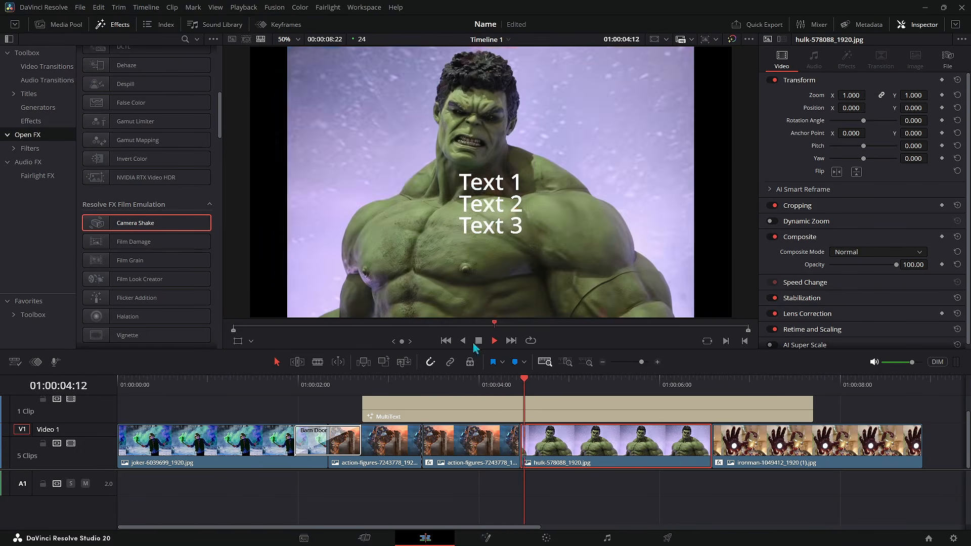
click(479, 341)
click(478, 438)
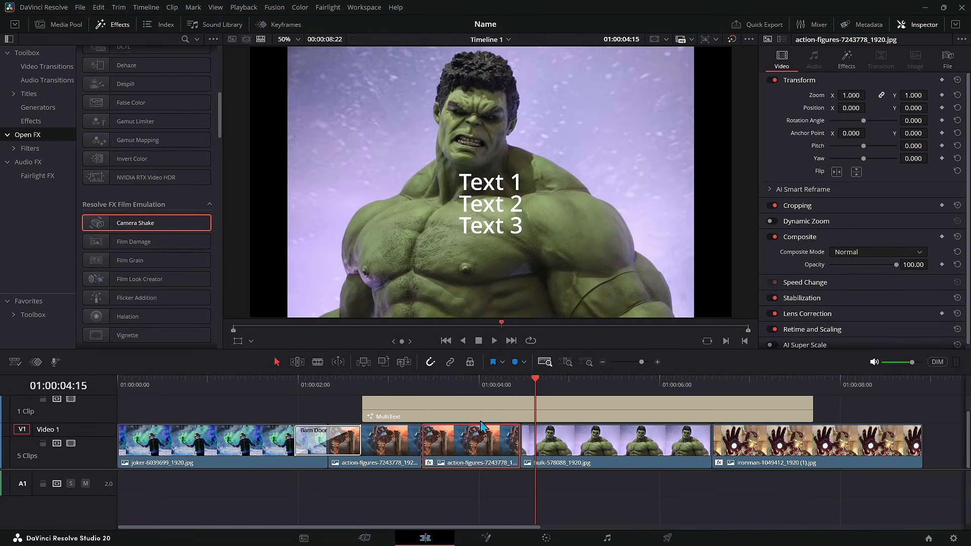
click(845, 66)
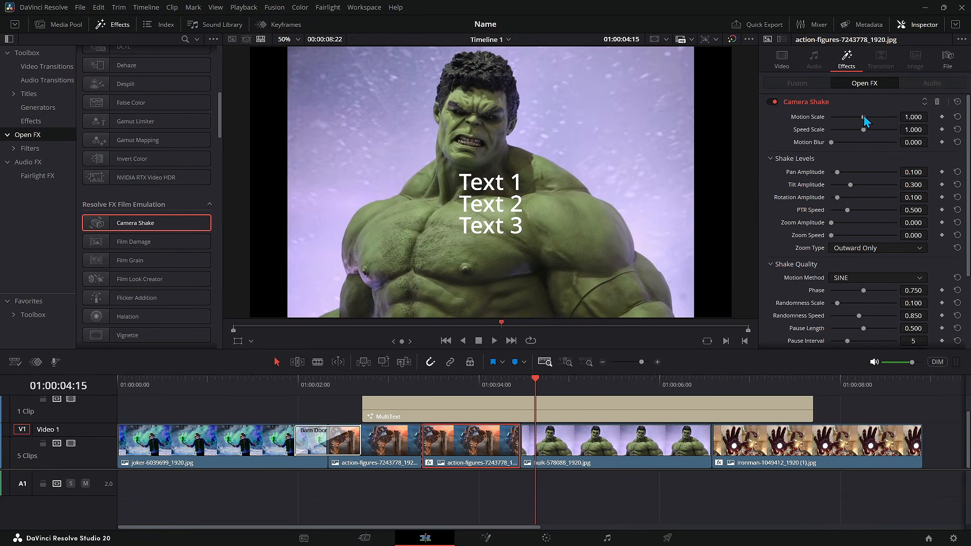
Step: Search video transitions for shak, place the Camera Shake transition between the Hulk and Iron Man clips, and play it
scroll(123, 76, up, 3)
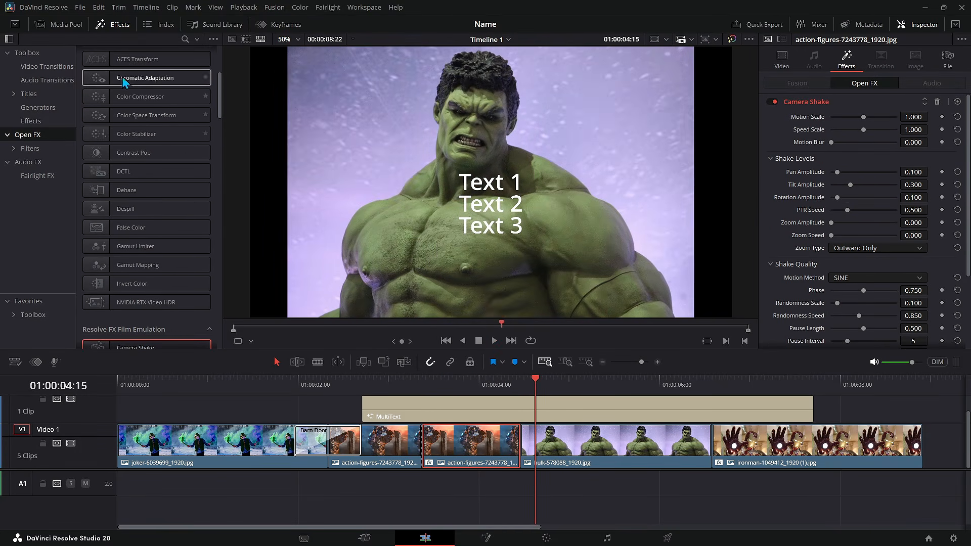
click(70, 70)
click(731, 430)
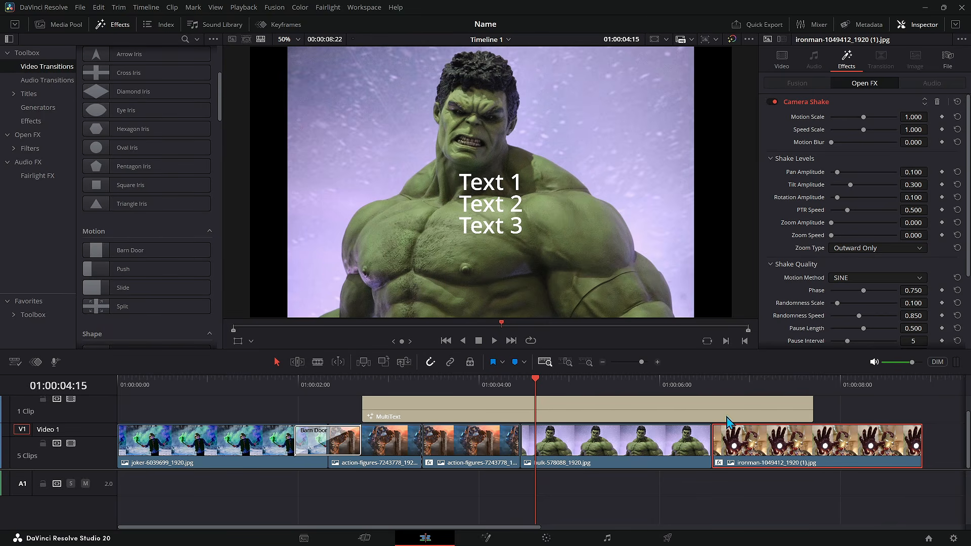
scroll(94, 48, up, 3)
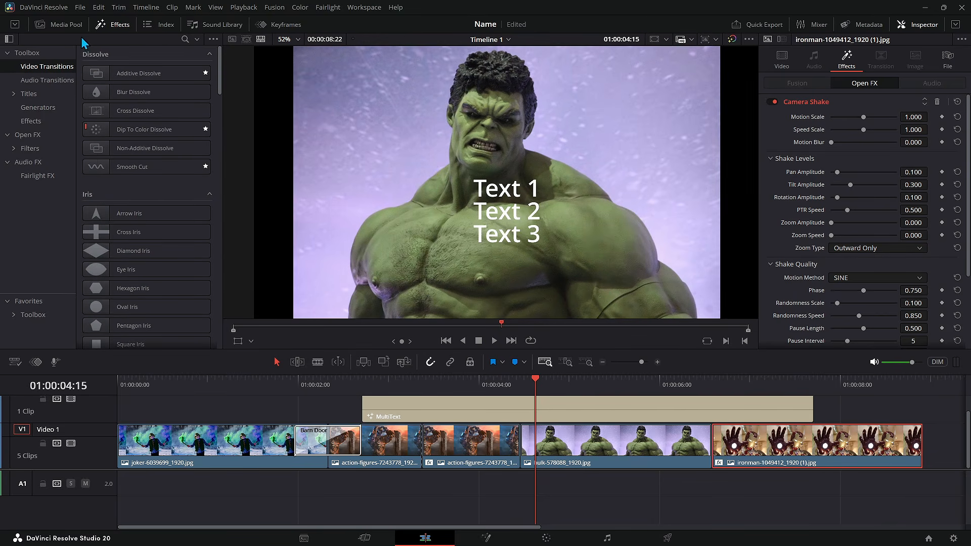
click(185, 38)
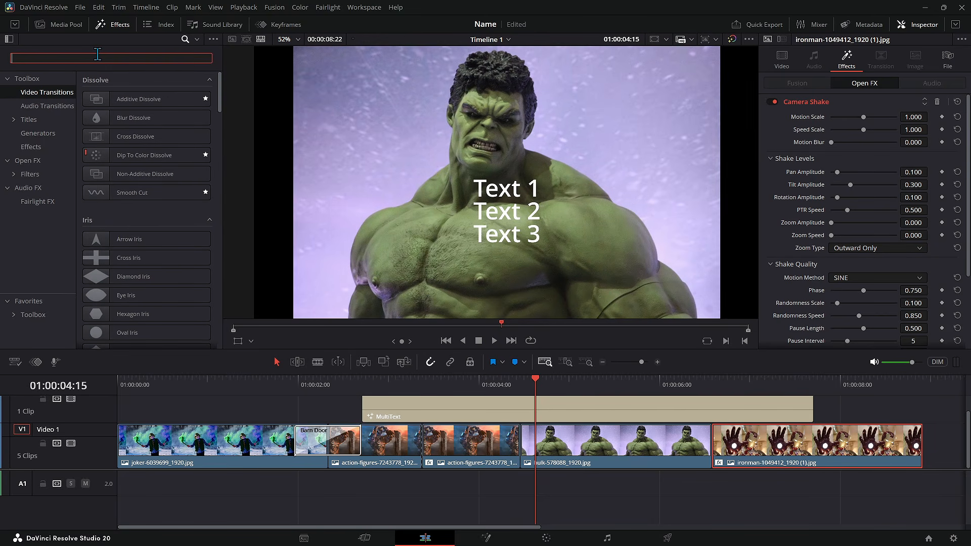
text(shak)
drag(150, 104, 715, 447)
click(668, 380)
key(space)
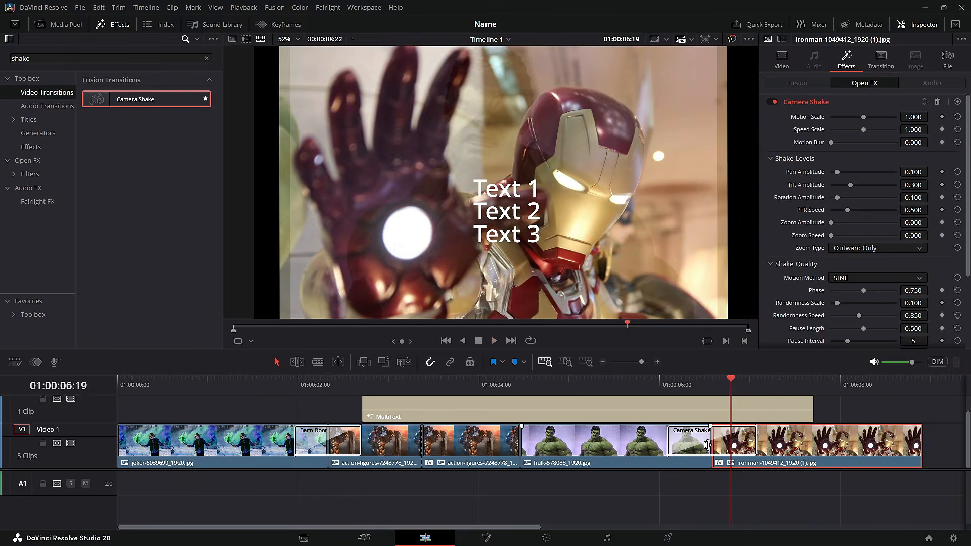
Step: Enable Motion Blur on the Camera Shake transition between the Hulk and Iron Man clips
click(747, 445)
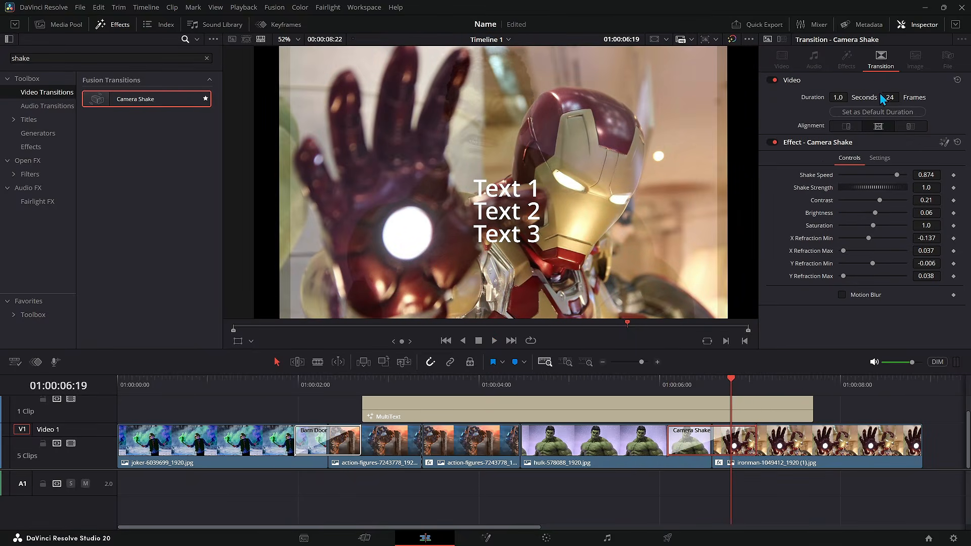
click(842, 295)
scroll(874, 305, down, 1)
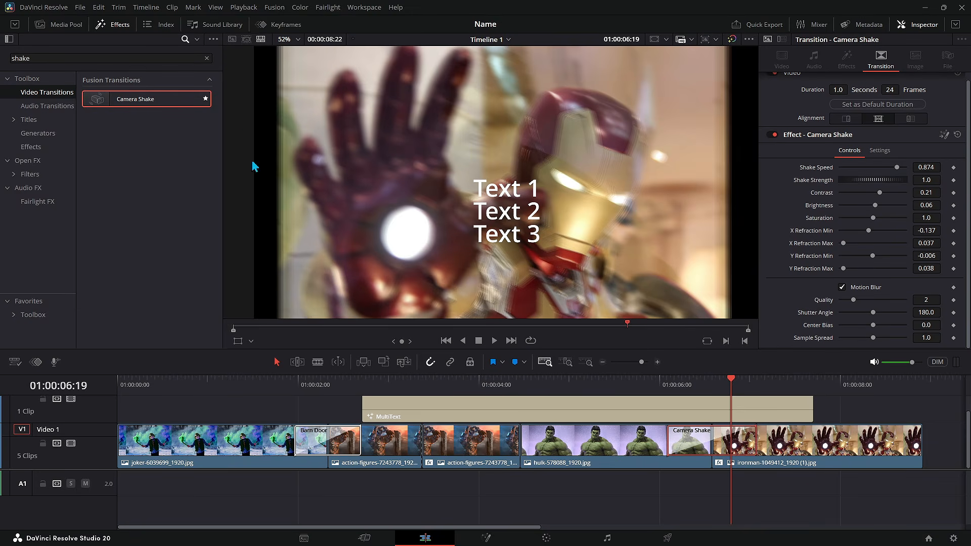
Step: Apply the Camera Shake transition to the cut between the two action-figures clips
click(562, 454)
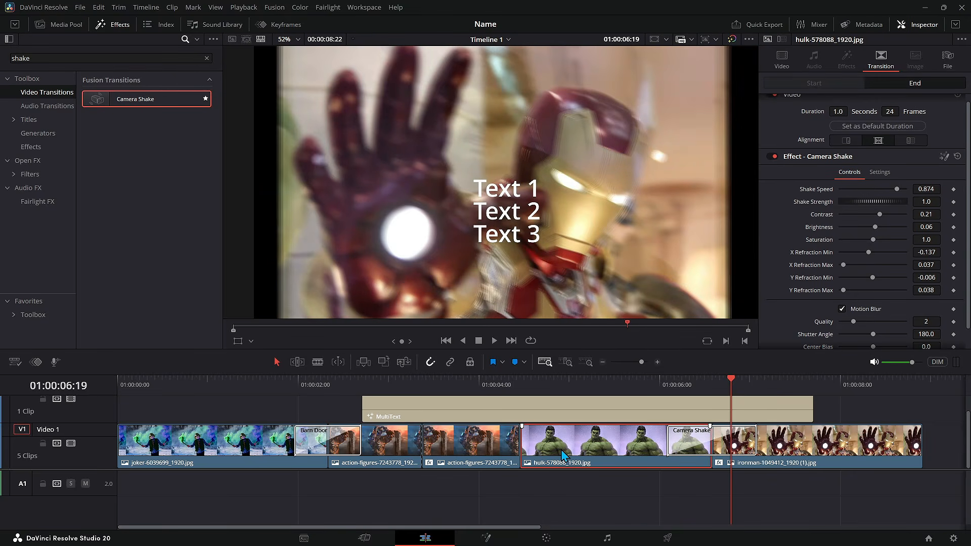
click(447, 448)
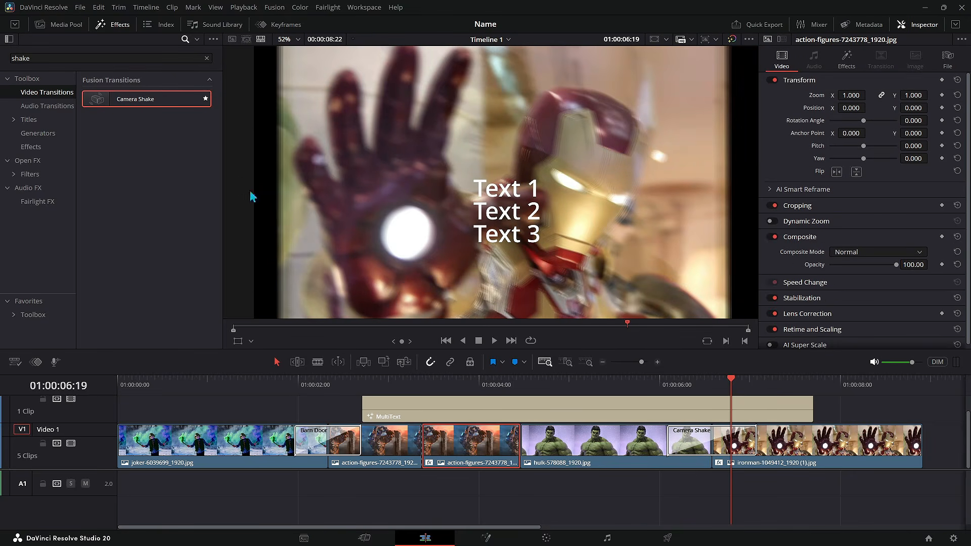
right_click(148, 103)
click(198, 133)
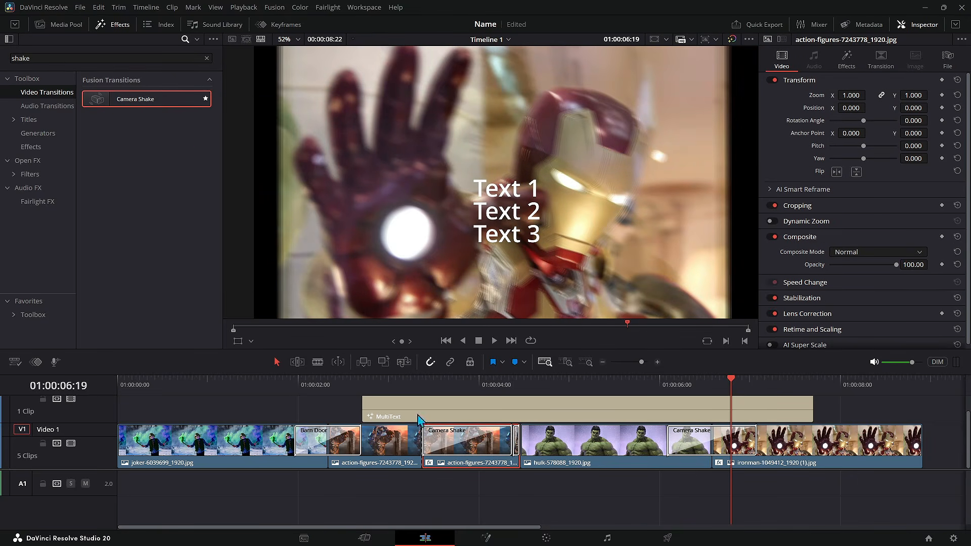
Step: Shorten the Camera Shake transition between the action-figures clips by trimming its edge, and play the timeline
drag(510, 442, 479, 442)
drag(479, 442, 432, 442)
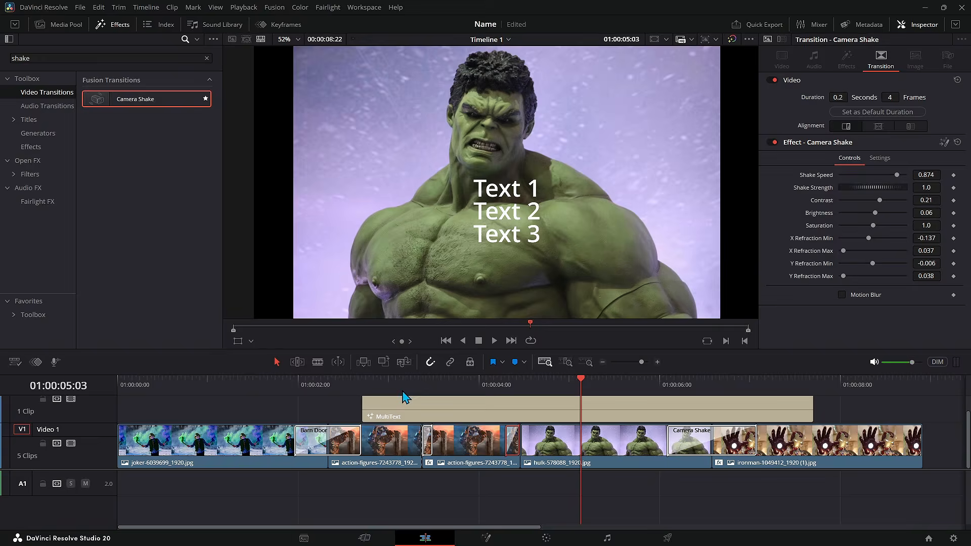
click(417, 386)
key(space)
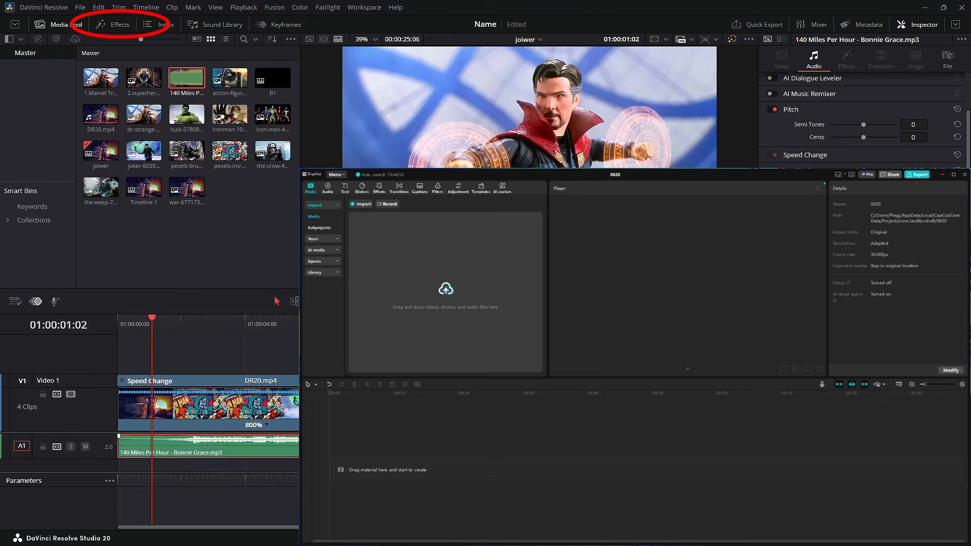
Step: Undo the last edit and scroll through the video transitions list
key(ctrl+z)
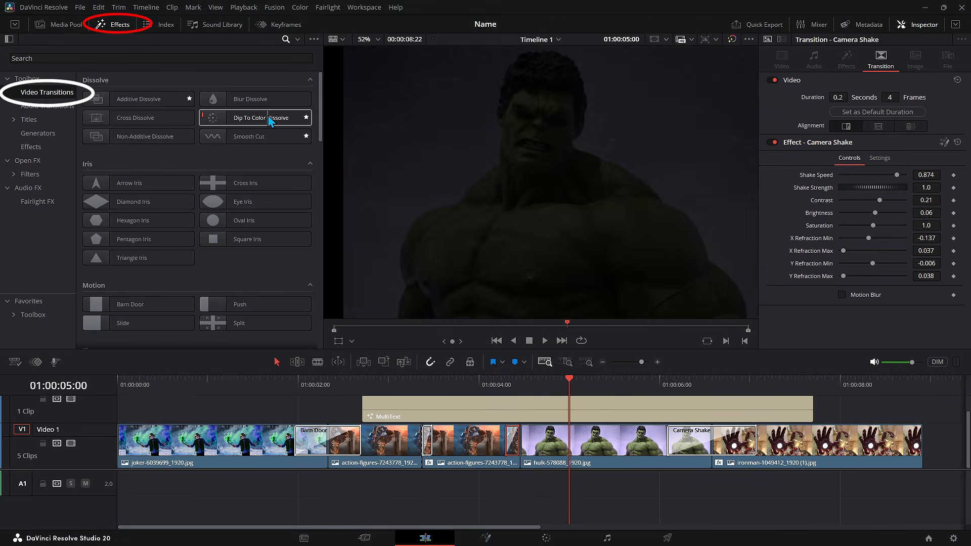
drag(320, 106, 319, 257)
scroll(259, 175, down, 3)
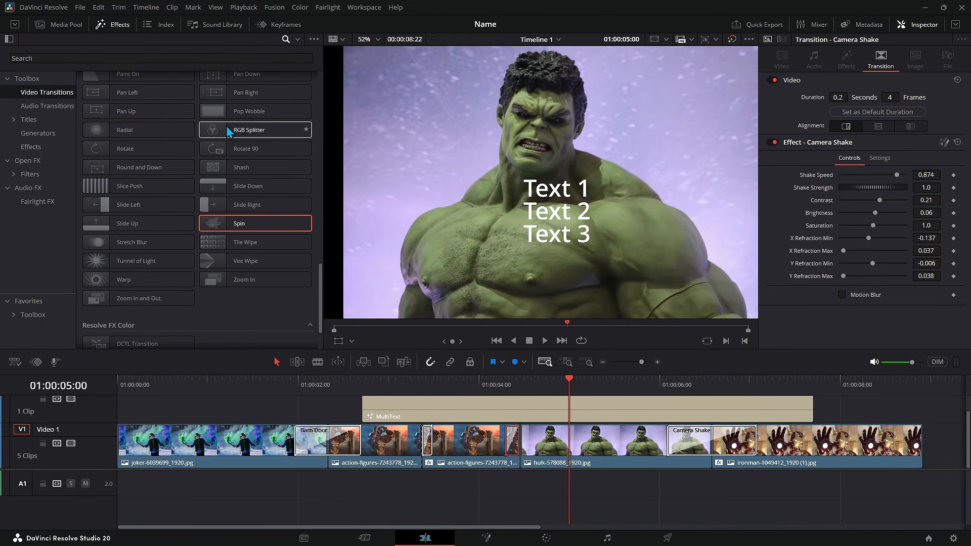
Step: Browse the audio transitions and the full list of title templates in the effects library
scroll(239, 183, up, 5)
scroll(202, 102, up, 6)
click(67, 111)
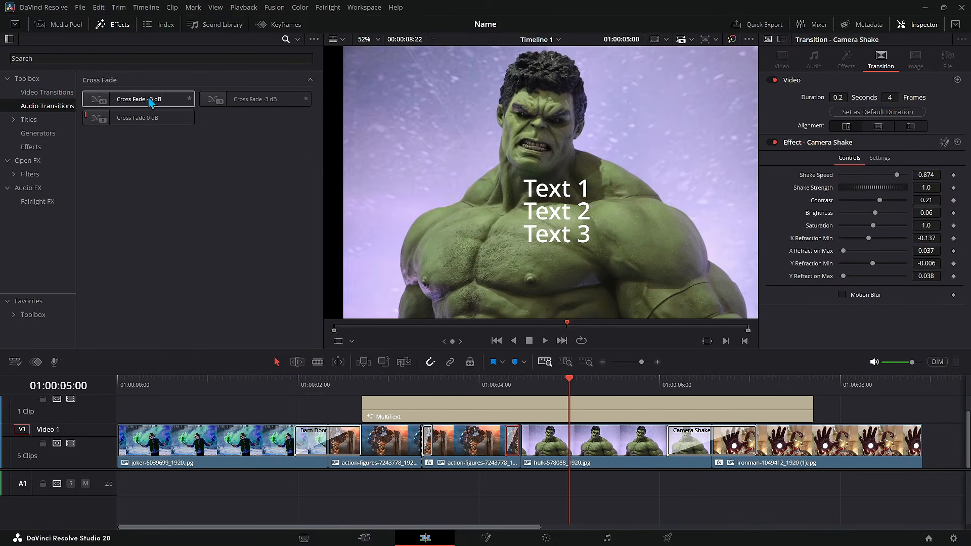
click(38, 118)
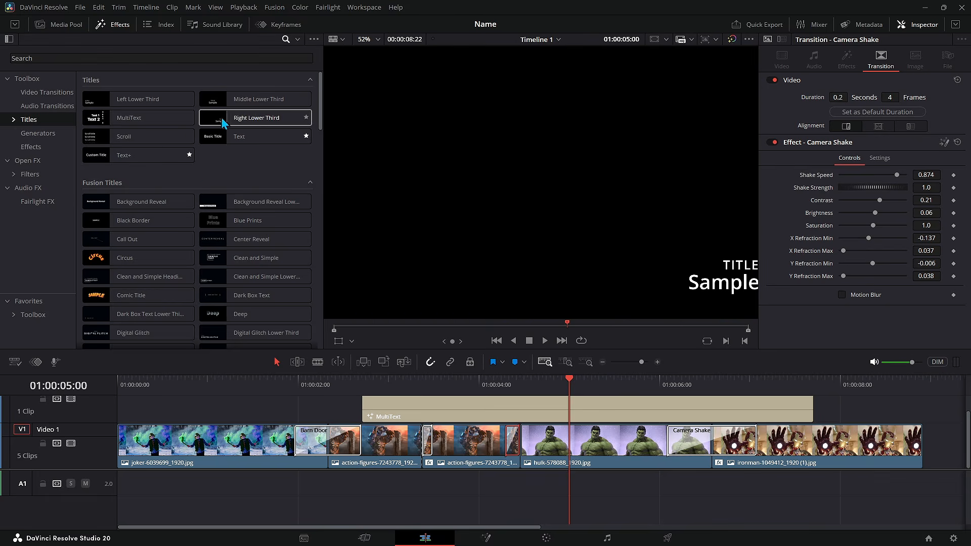
scroll(238, 177, down, 5)
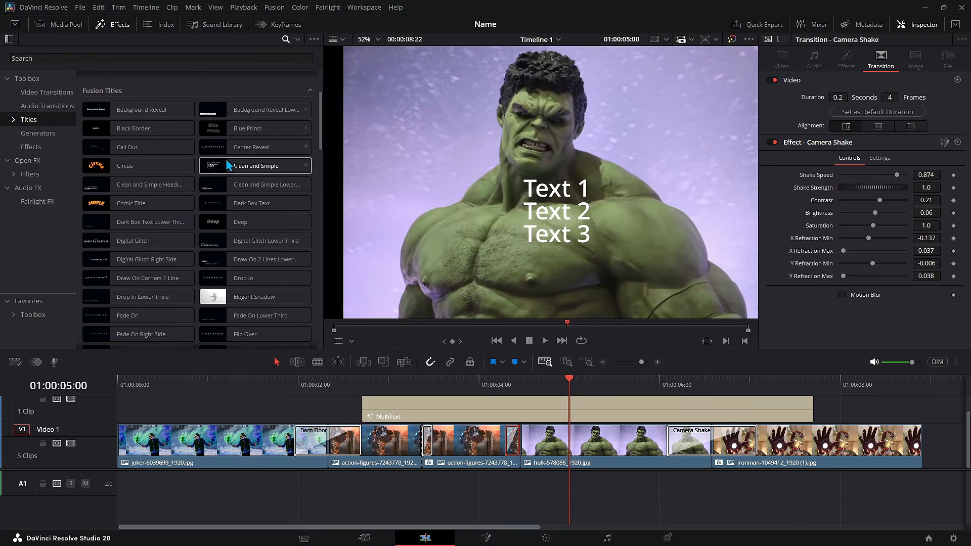
scroll(258, 182, down, 8)
scroll(265, 167, down, 3)
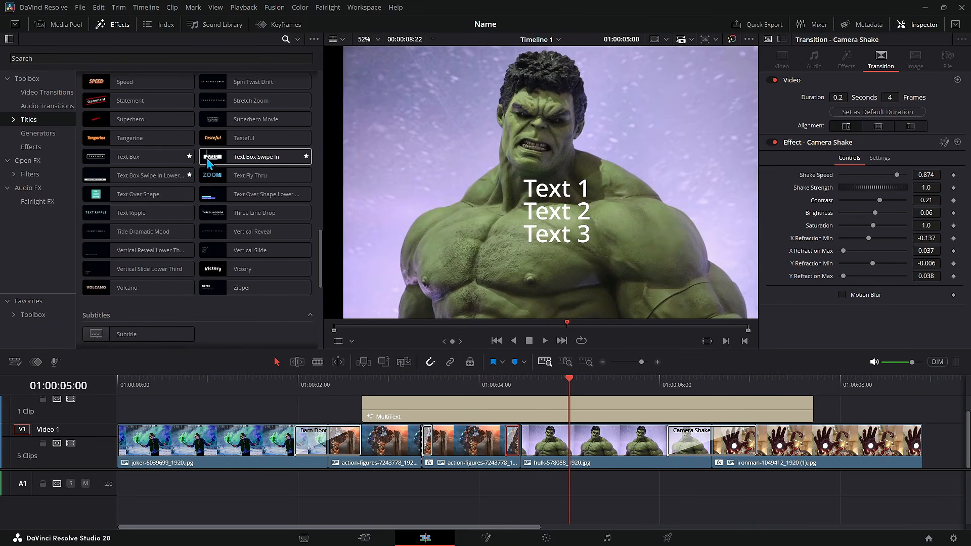
scroll(237, 193, down, 5)
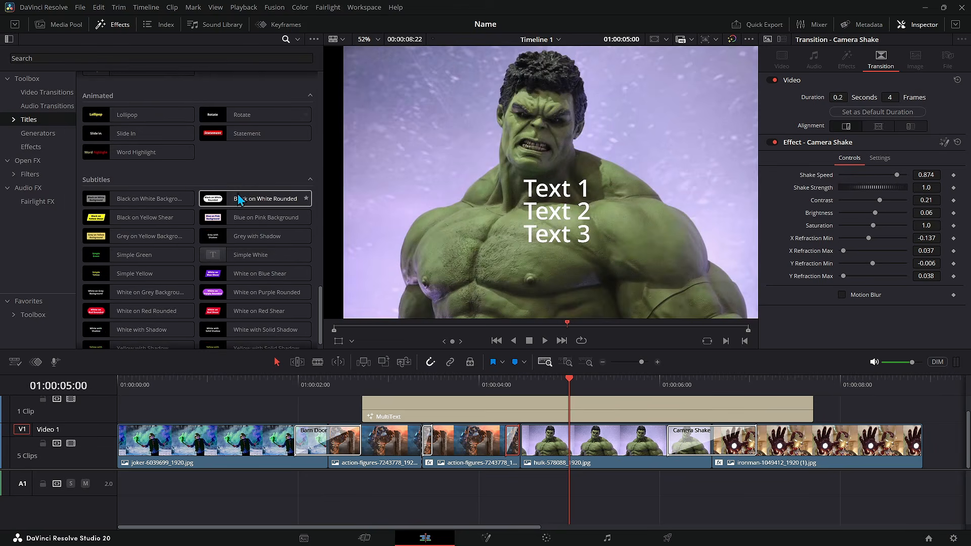
scroll(204, 148, down, 15)
Step: Browse the generators, fusion generators and stinger transitions in the effects library
click(49, 134)
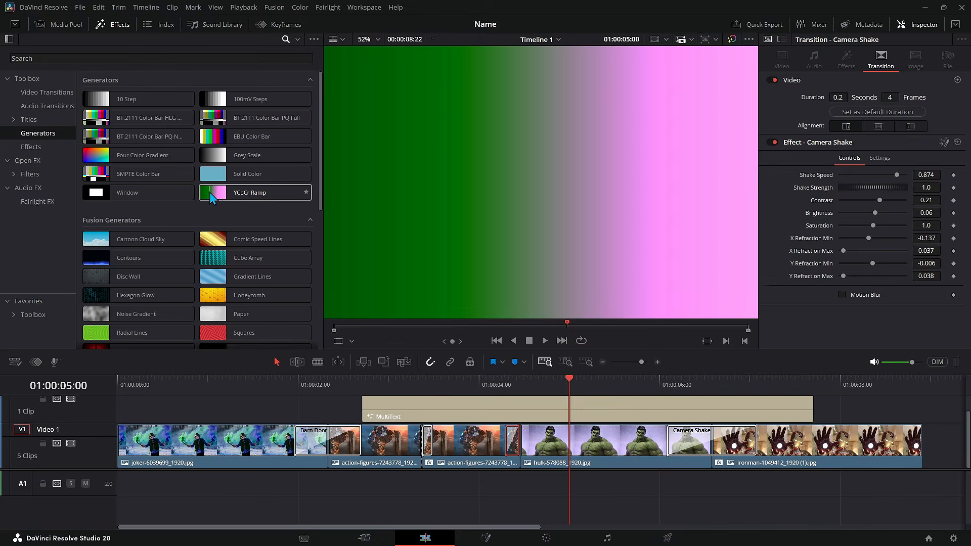
scroll(222, 177, down, 4)
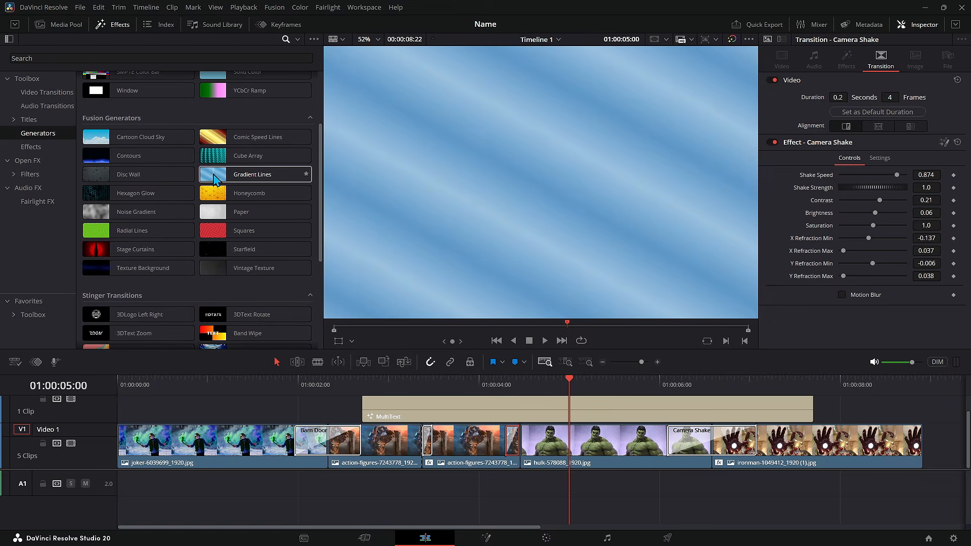
scroll(180, 174, down, 3)
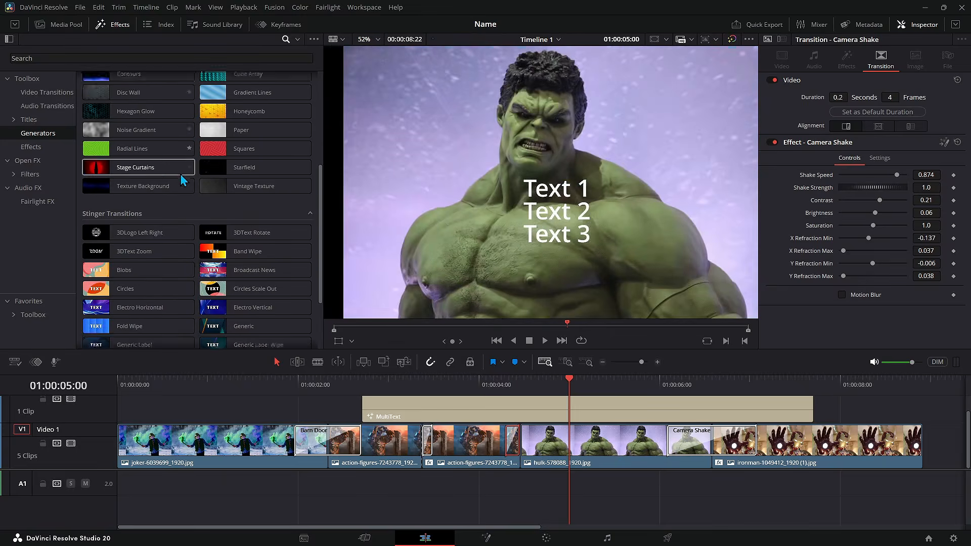
scroll(180, 174, down, 3)
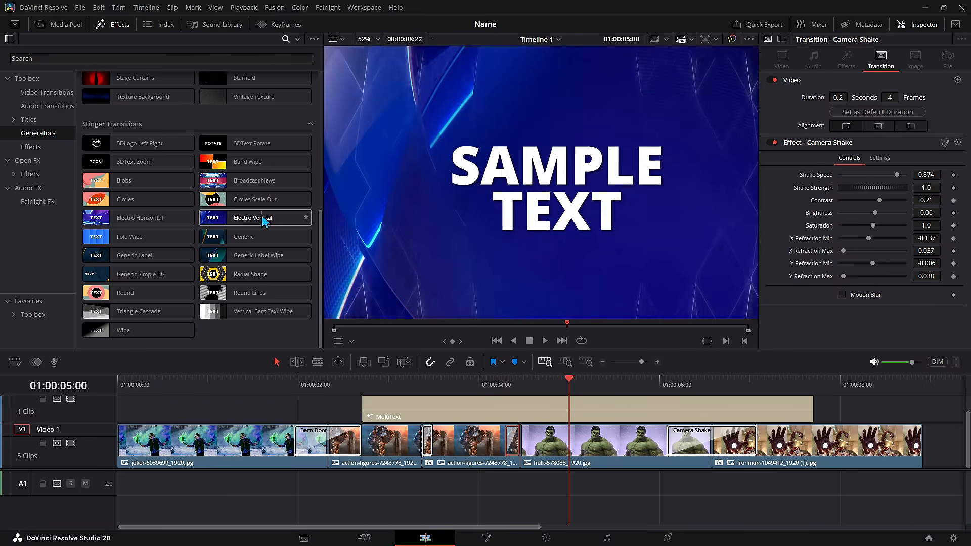
Step: Add an Adjustment Clip to the track above the image clips on the timeline
click(44, 147)
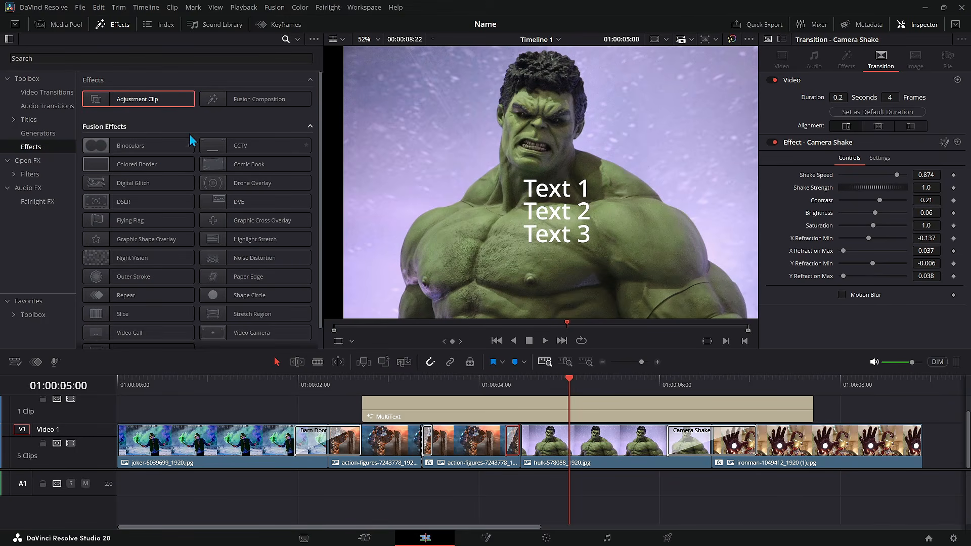
drag(165, 102, 333, 381)
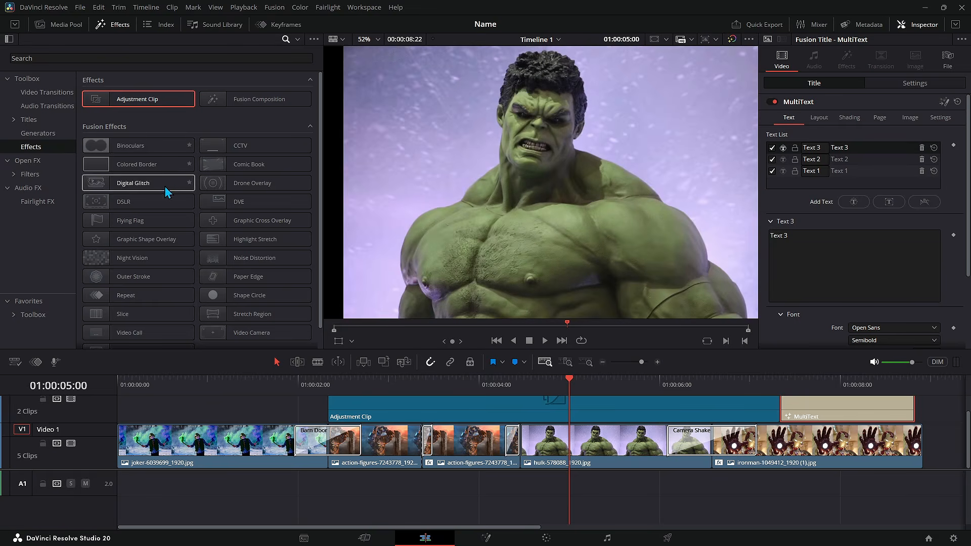
click(159, 165)
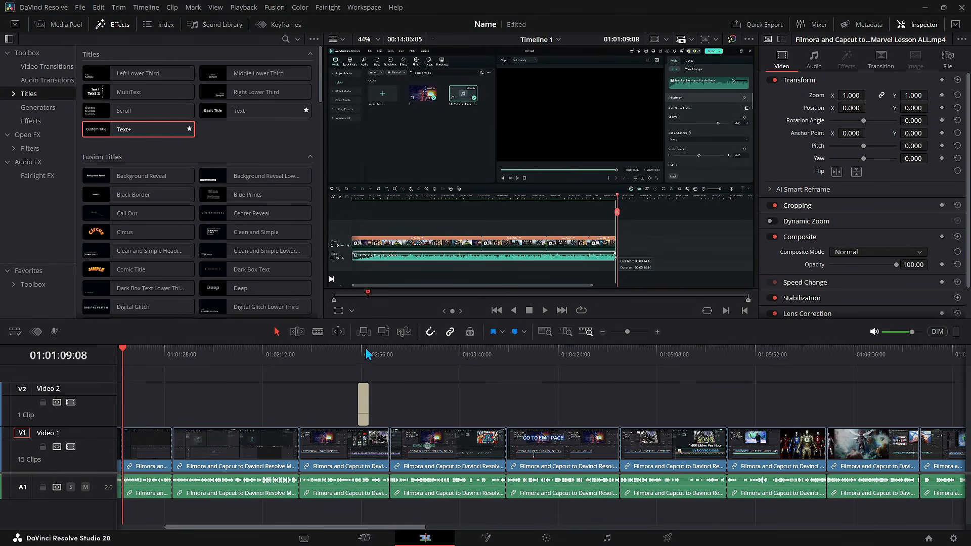
Step: Select the Text+ title clip and increase its text size to about 0.17
click(363, 387)
click(366, 354)
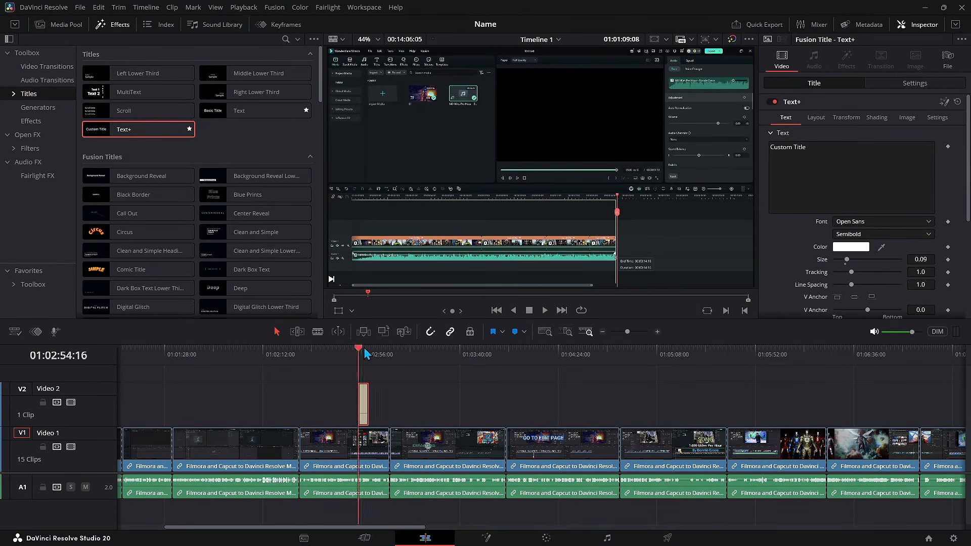
scroll(895, 147, down, 3)
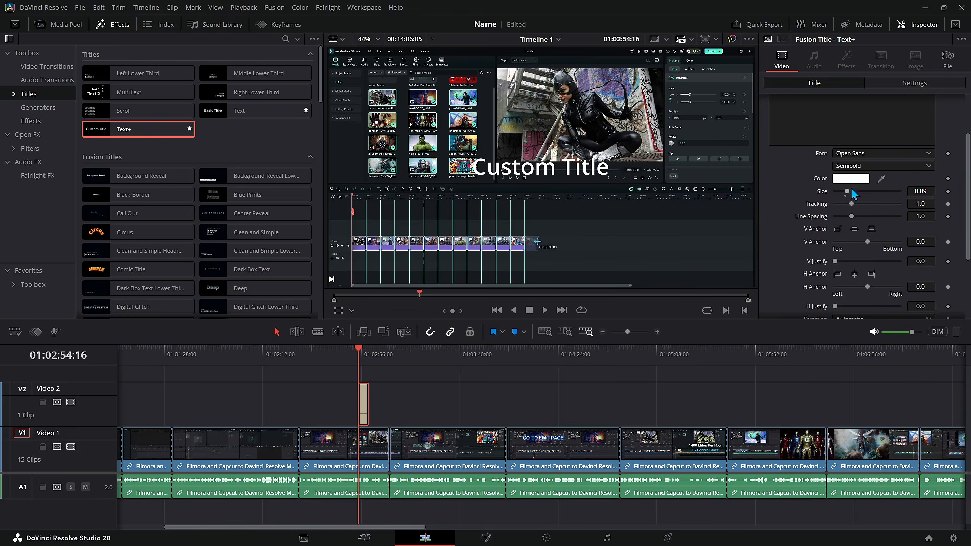
drag(850, 195, 860, 198)
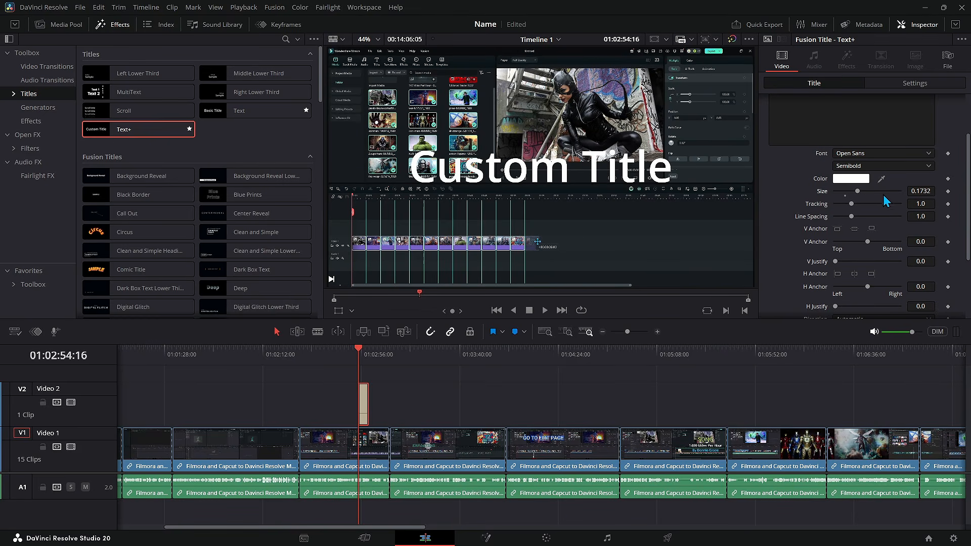
Step: Expand and review the Tab Spacing and Advanced Controls sections of the title's text settings
scroll(892, 198, down, 1)
scroll(892, 198, down, 2)
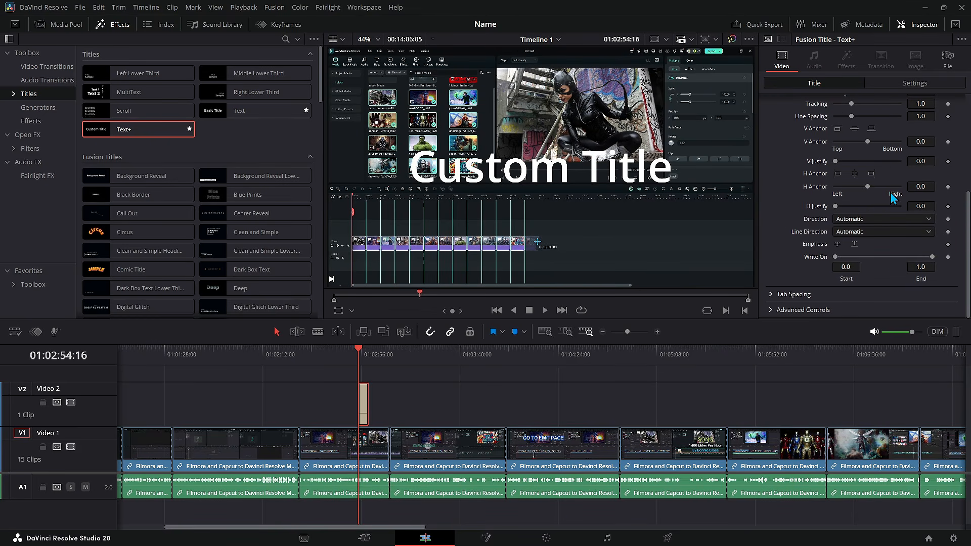
click(773, 294)
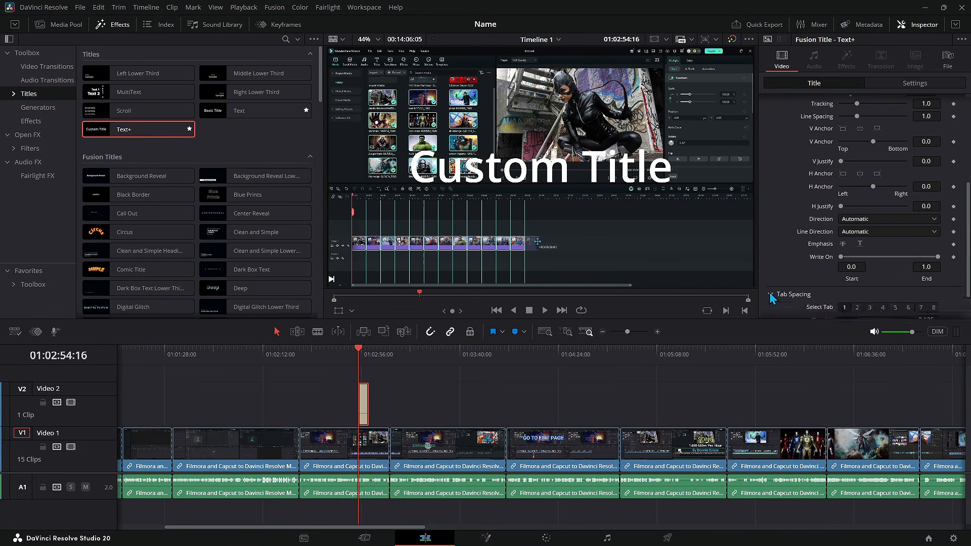
scroll(870, 273, down, 1)
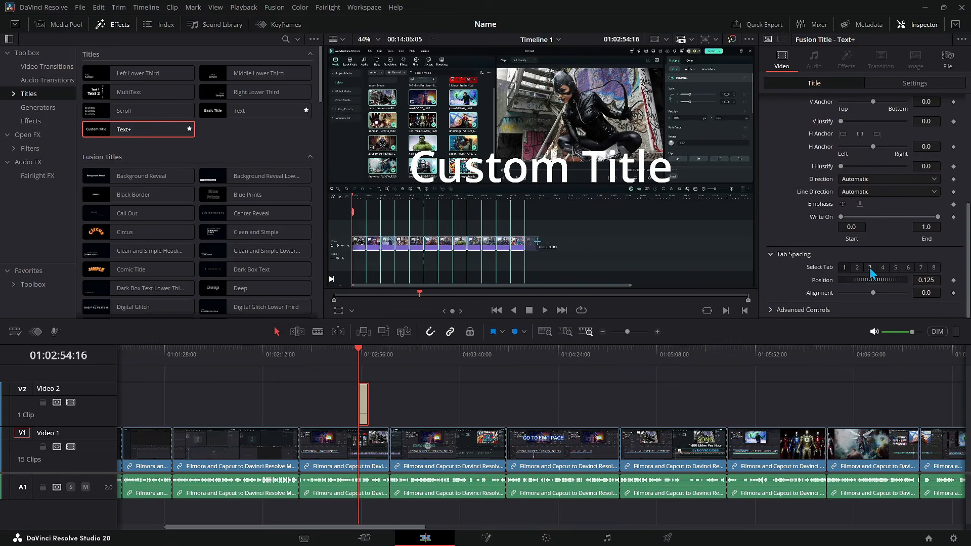
click(773, 311)
scroll(870, 212, down, 3)
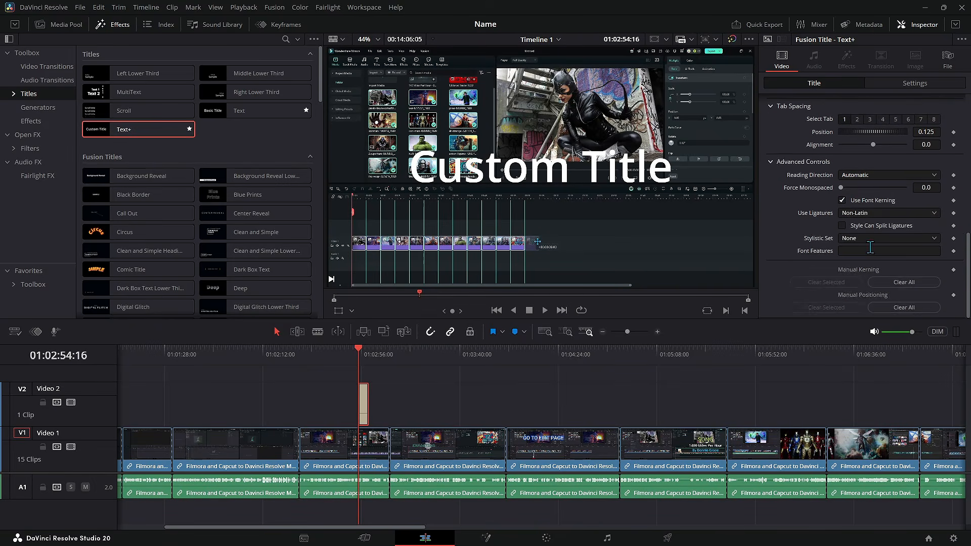
scroll(871, 180, up, 10)
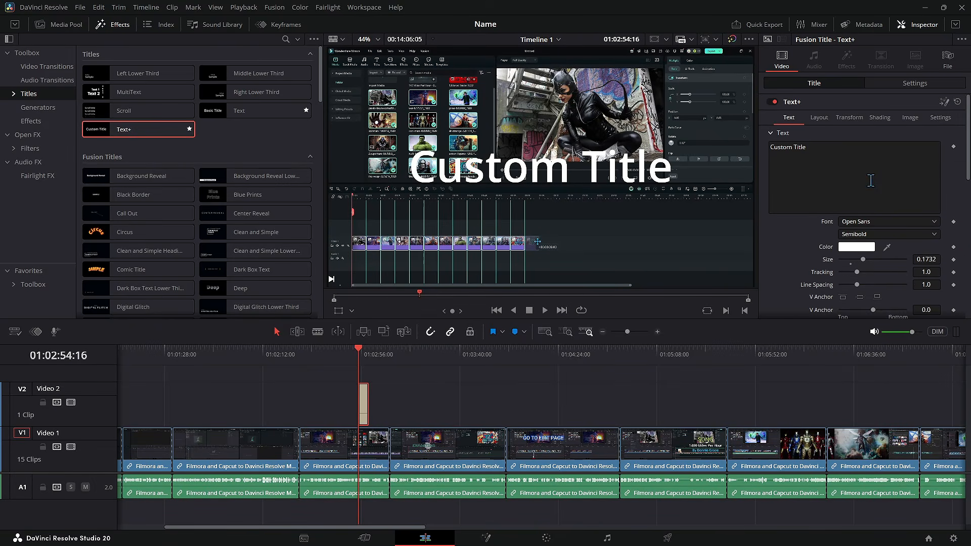
Step: Look through the title's Settings, Layout, Transform, Shading and Settings pages in the inspector
click(895, 84)
scroll(900, 235, down, 1)
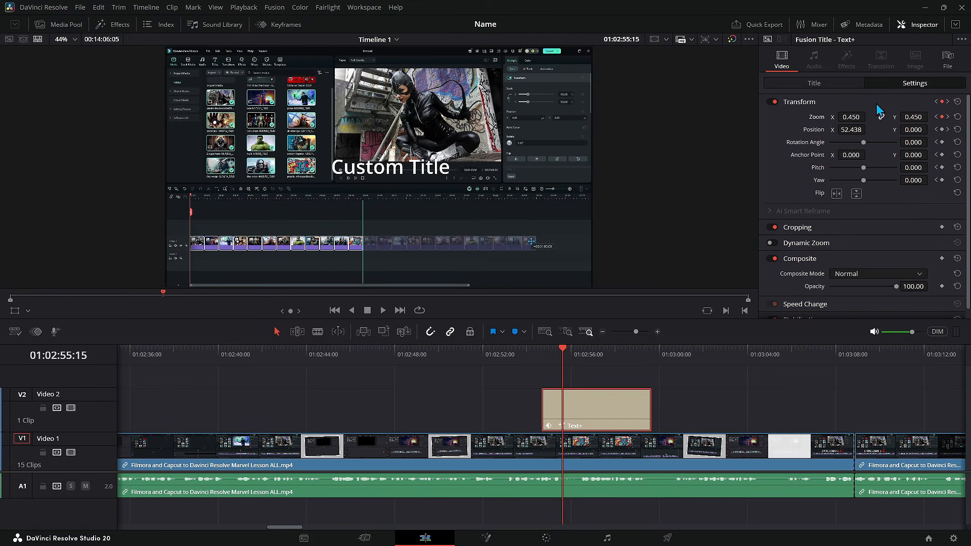
click(842, 85)
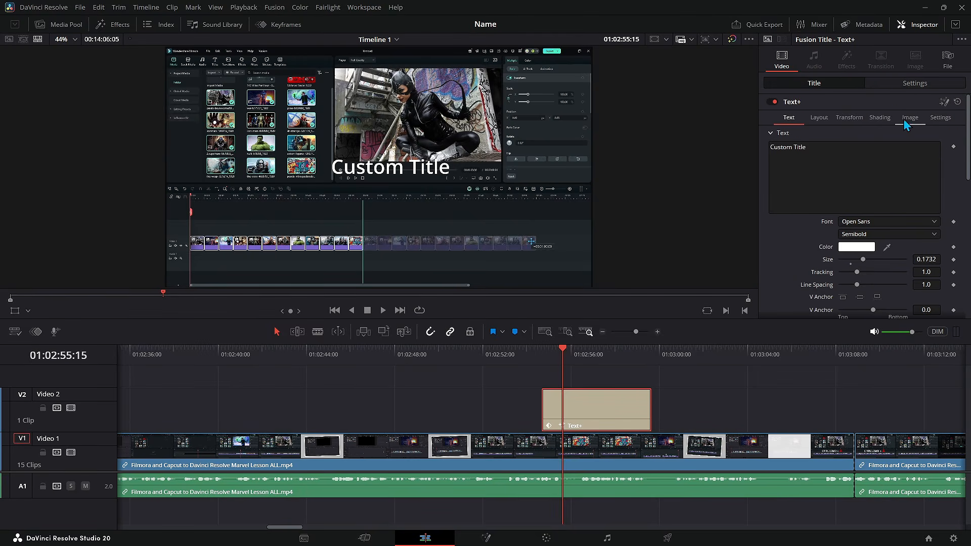
click(820, 117)
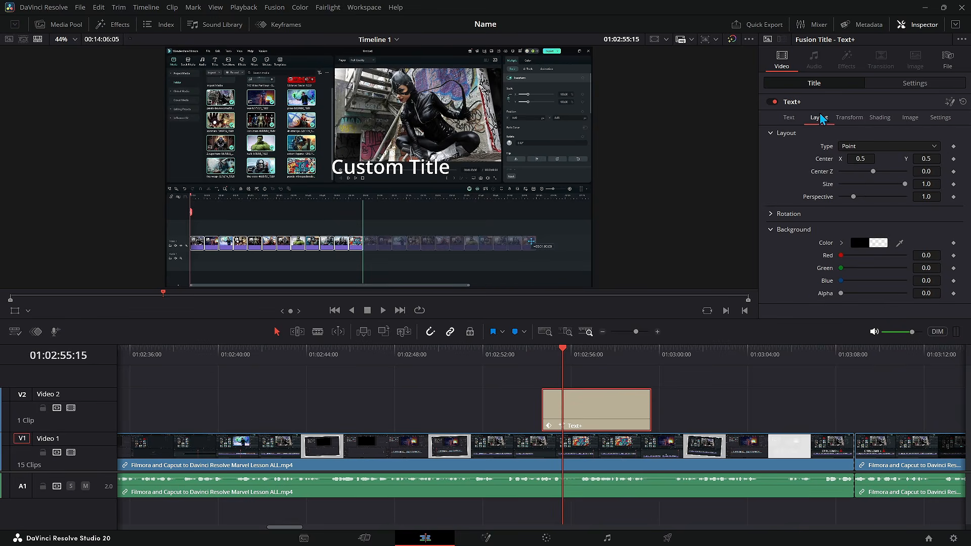
click(851, 118)
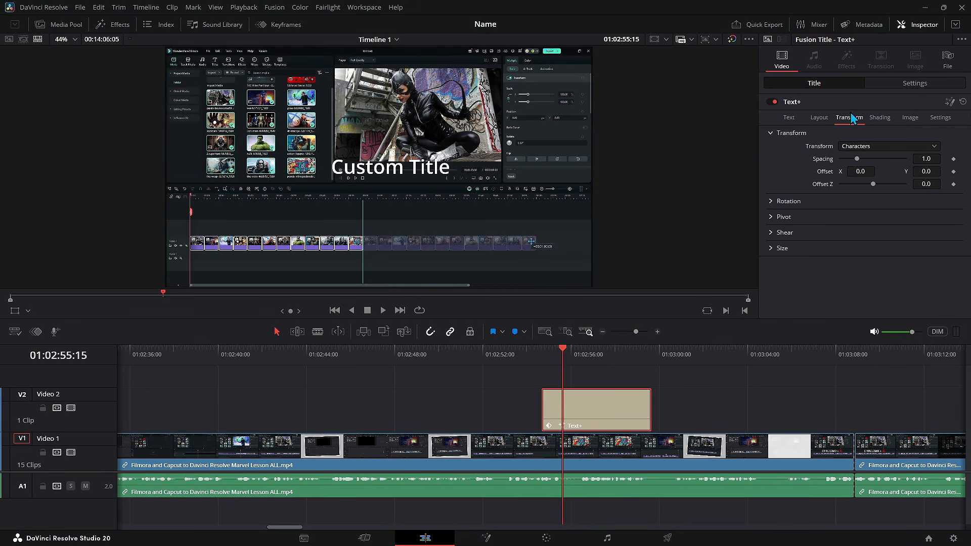
click(880, 118)
click(939, 118)
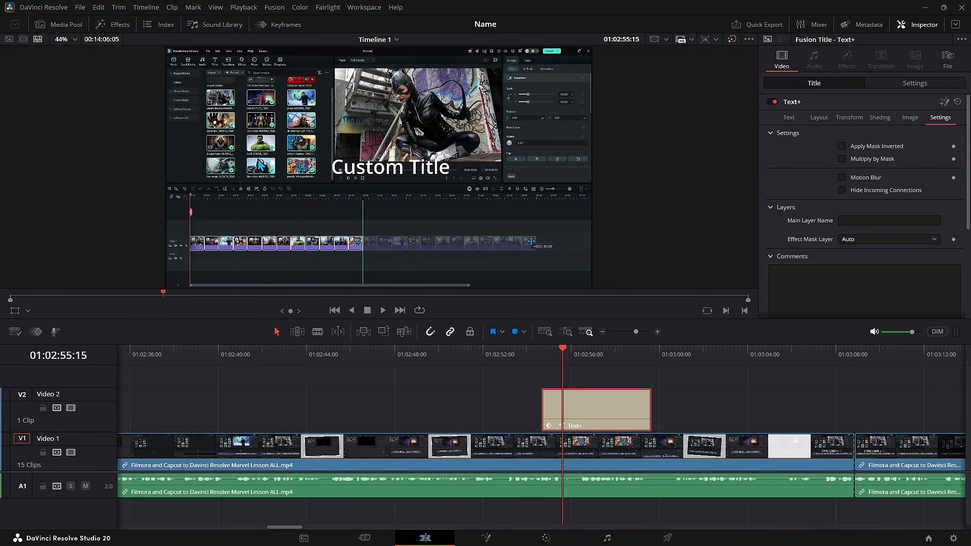
Step: Apply the Comic Book effect to a short clip on the timeline and play it back
click(113, 26)
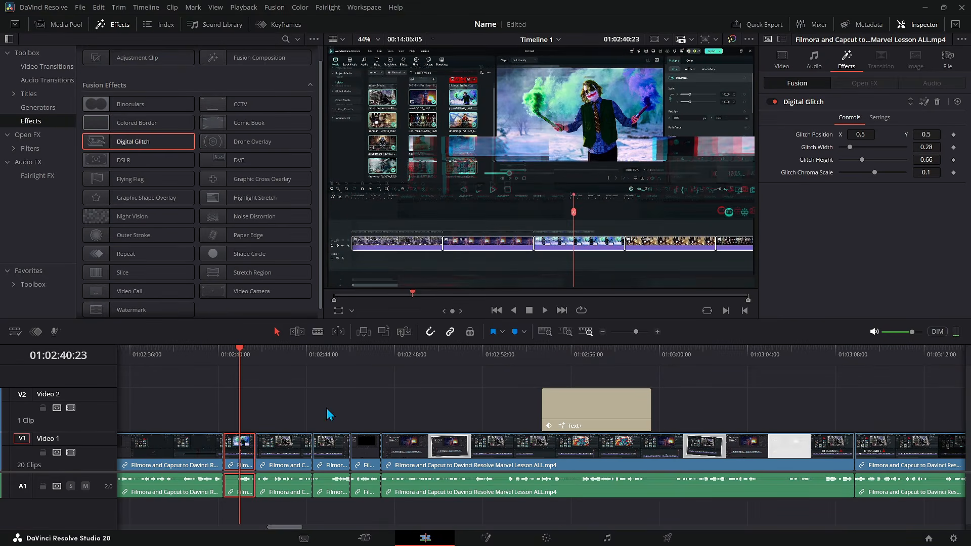
drag(144, 142, 332, 448)
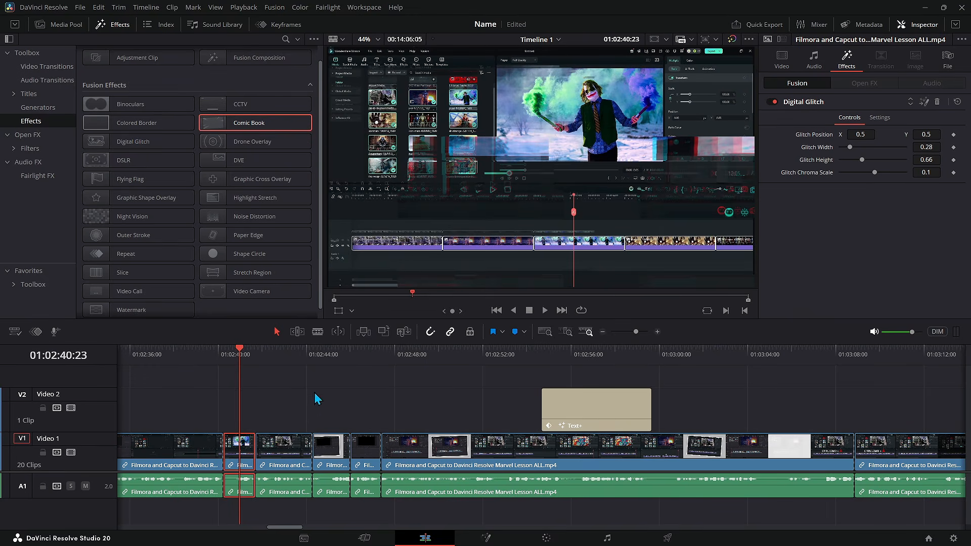
click(316, 356)
key(space)
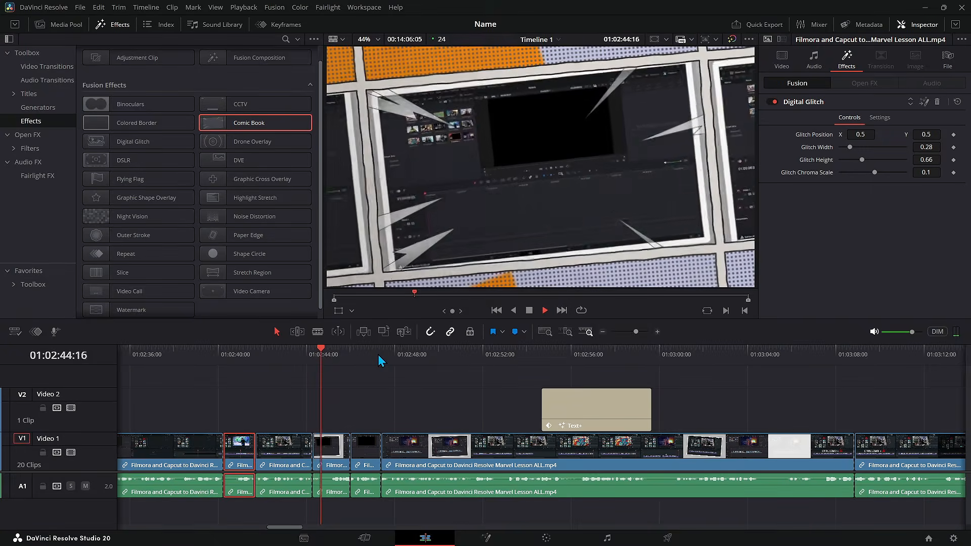
key(space)
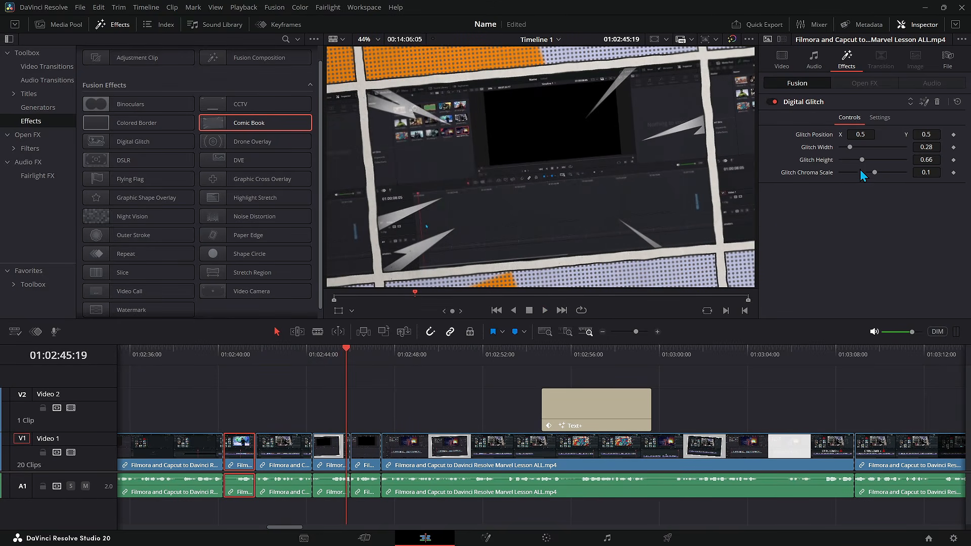
Step: Review the Comic Book effect's color settings in the inspector
scroll(906, 264, down, 5)
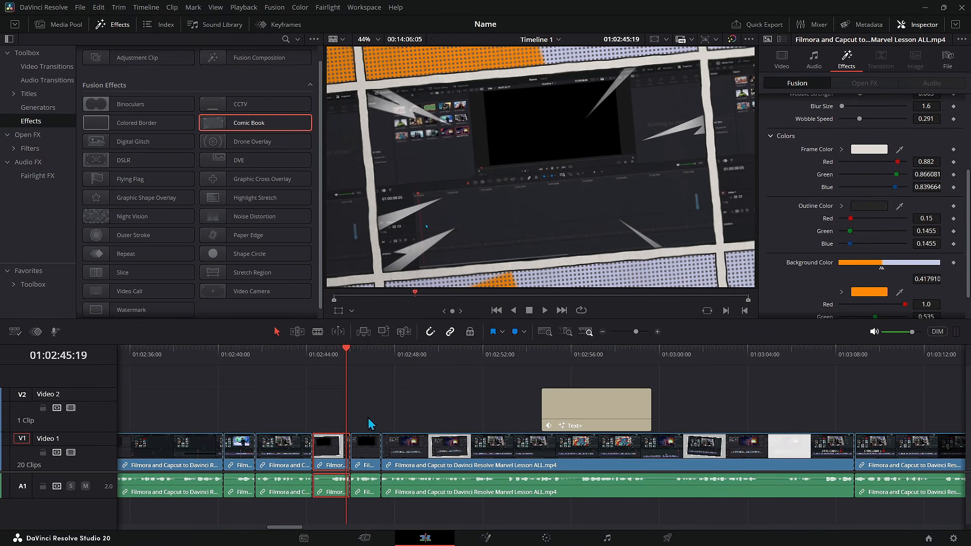
scroll(880, 120, up, 5)
click(880, 119)
click(849, 118)
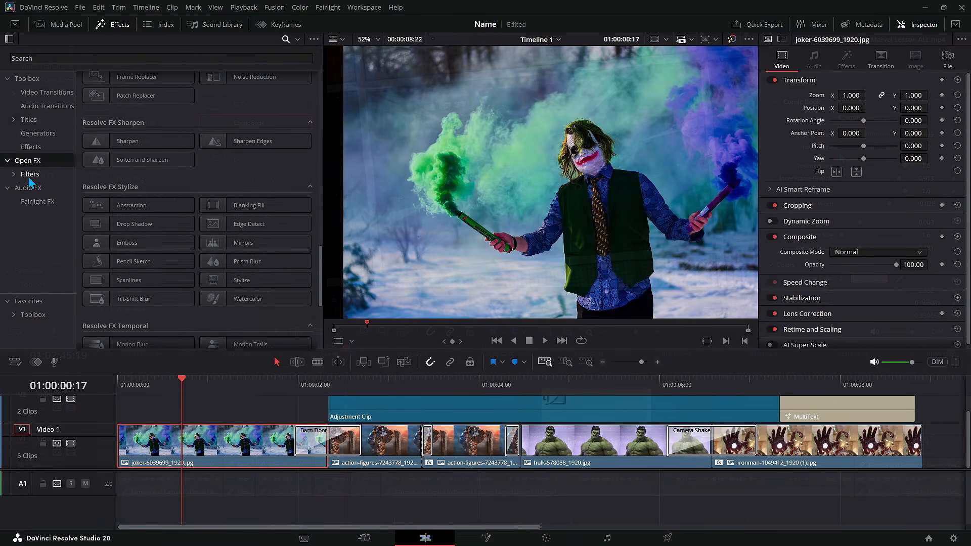
Step: Browse the Audio FX and Fairlight FX categories of the effects library
click(32, 190)
click(45, 200)
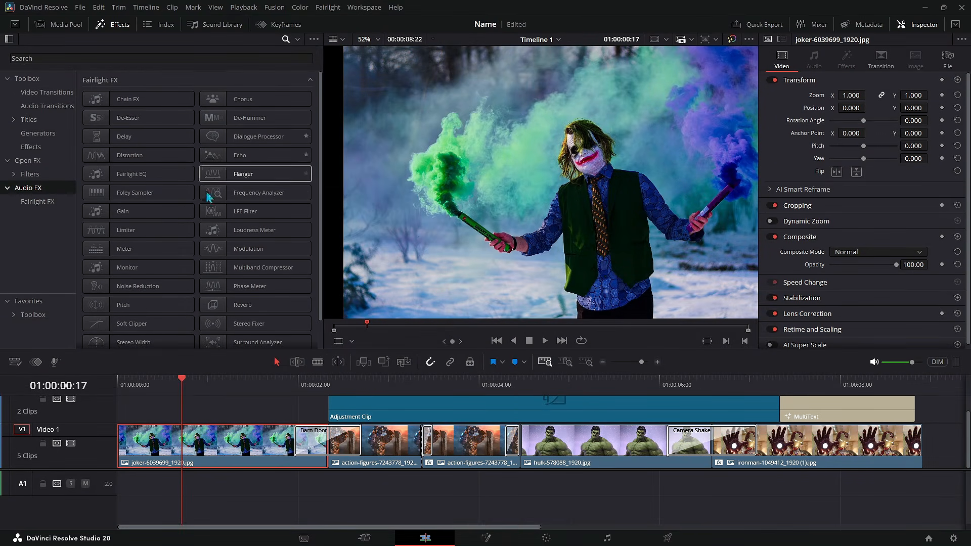
click(129, 135)
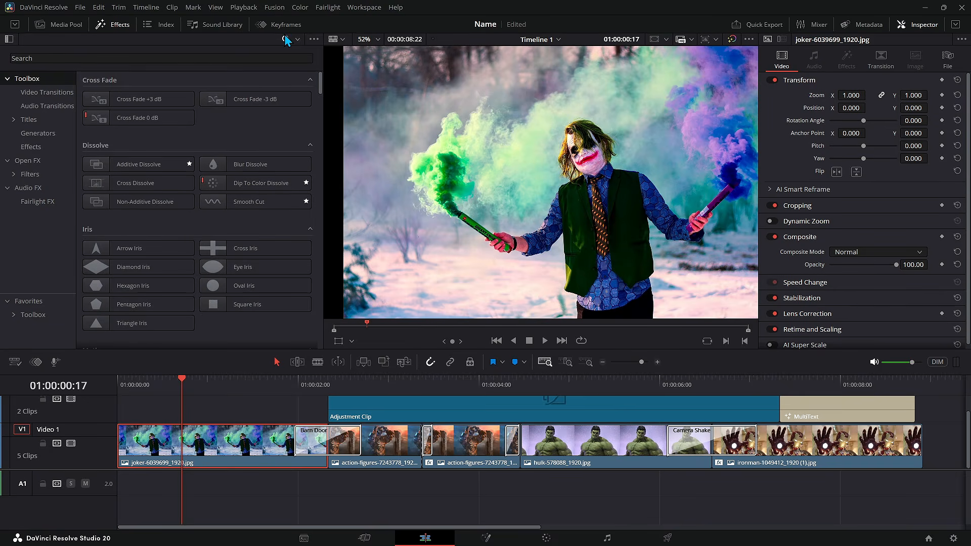
Step: Search the effects library for glow and inspect the Glow transition's options, then play the timeline
click(62, 58)
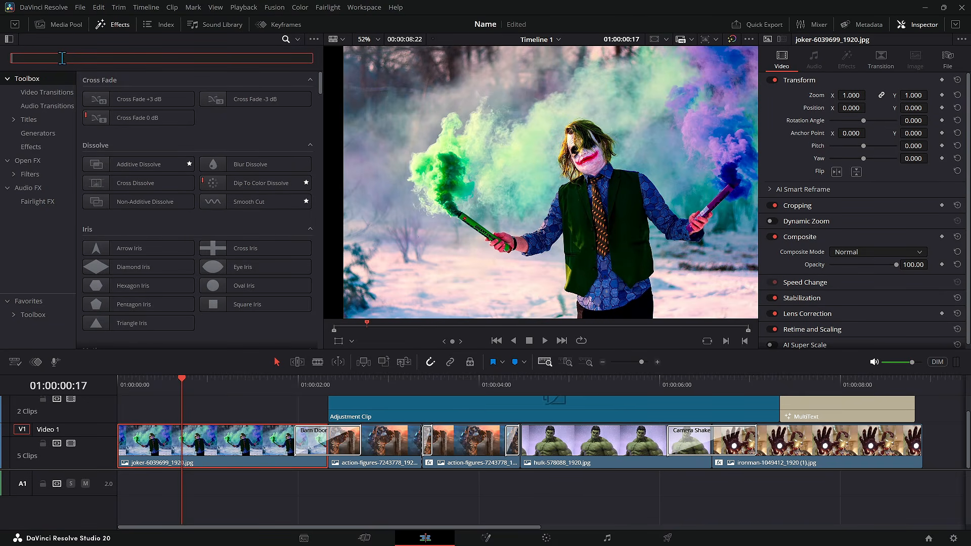
text(glow)
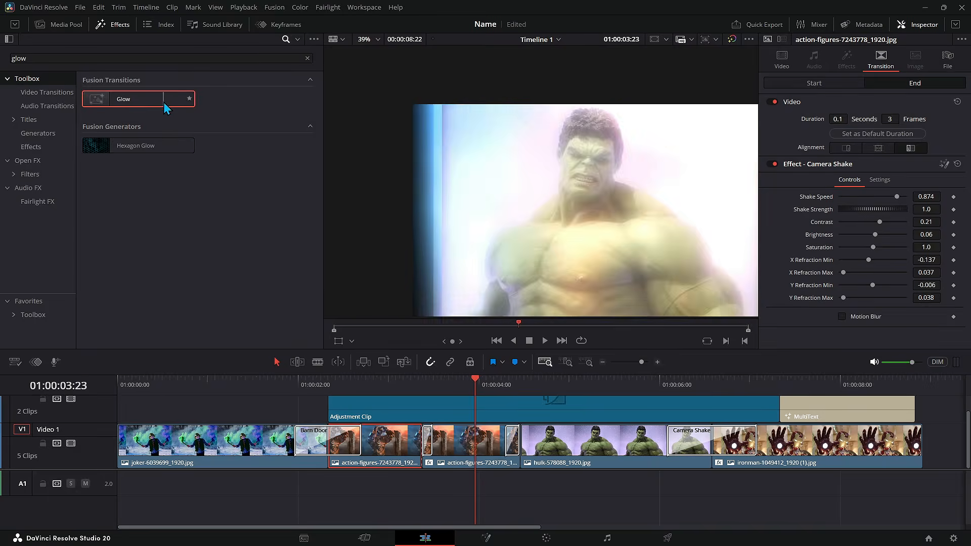
right_click(138, 98)
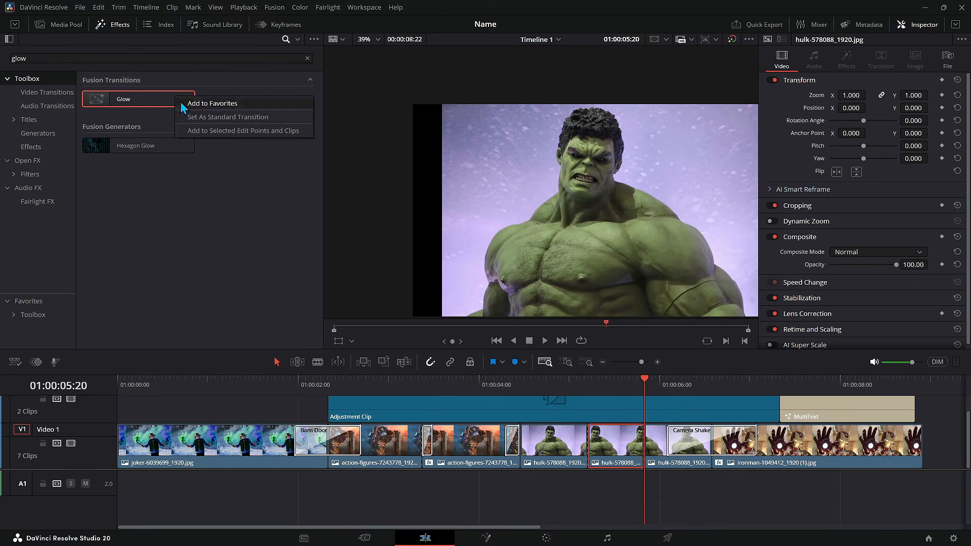
key(Escape)
key(space)
click(625, 445)
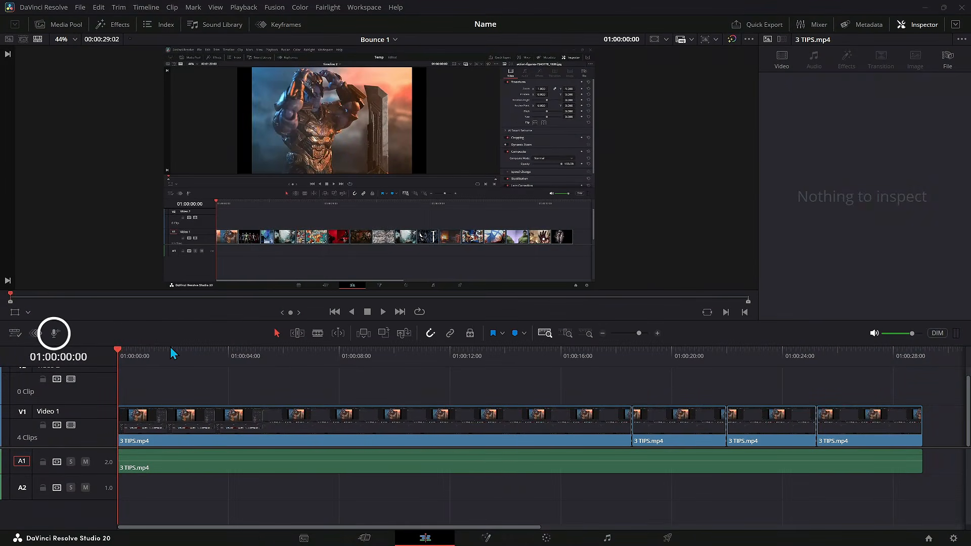
Step: Record a short voiceover clip onto track A2 from the start of the timeline
click(55, 332)
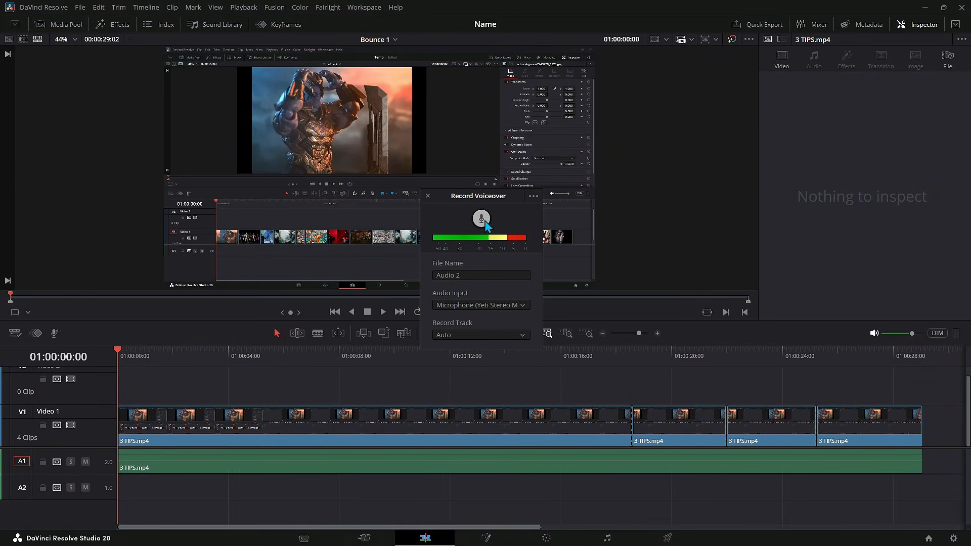
click(435, 276)
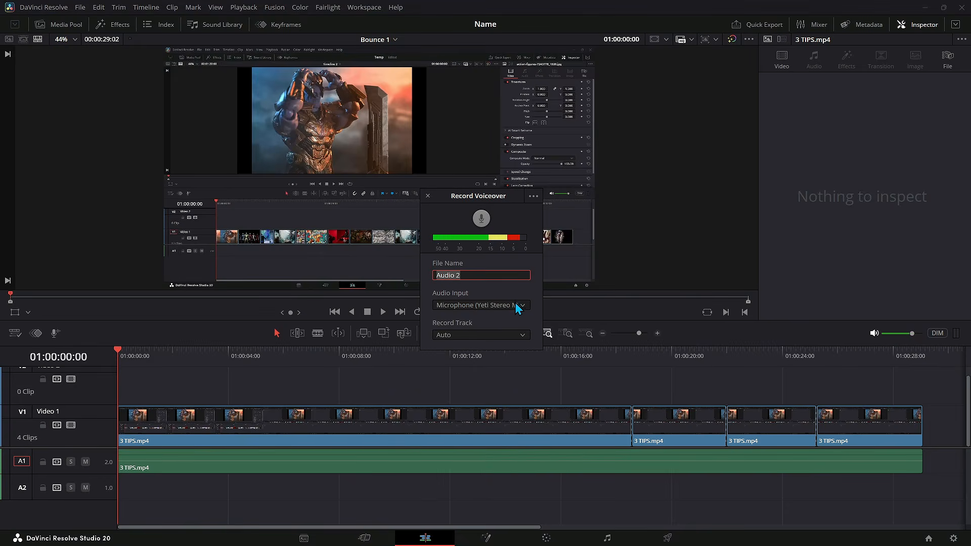
click(481, 218)
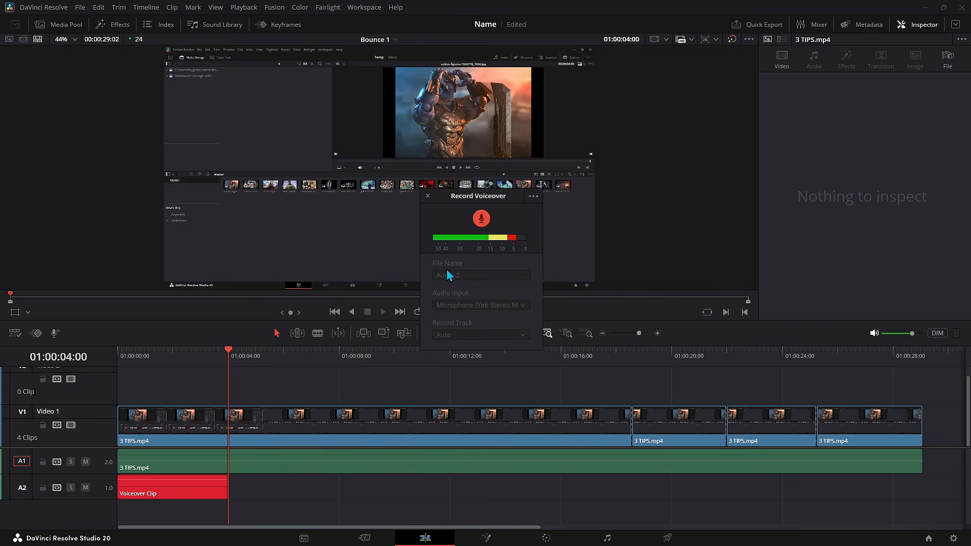
click(482, 218)
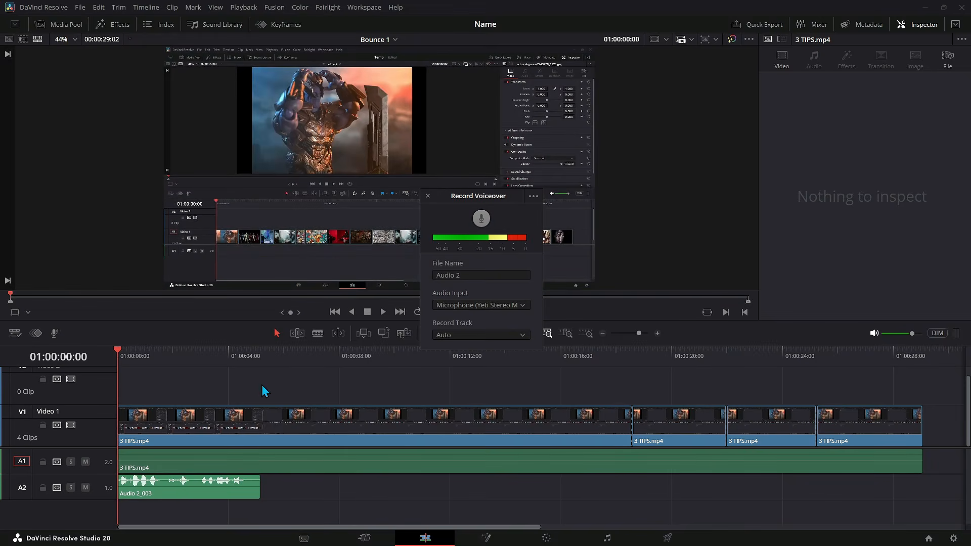
key(space)
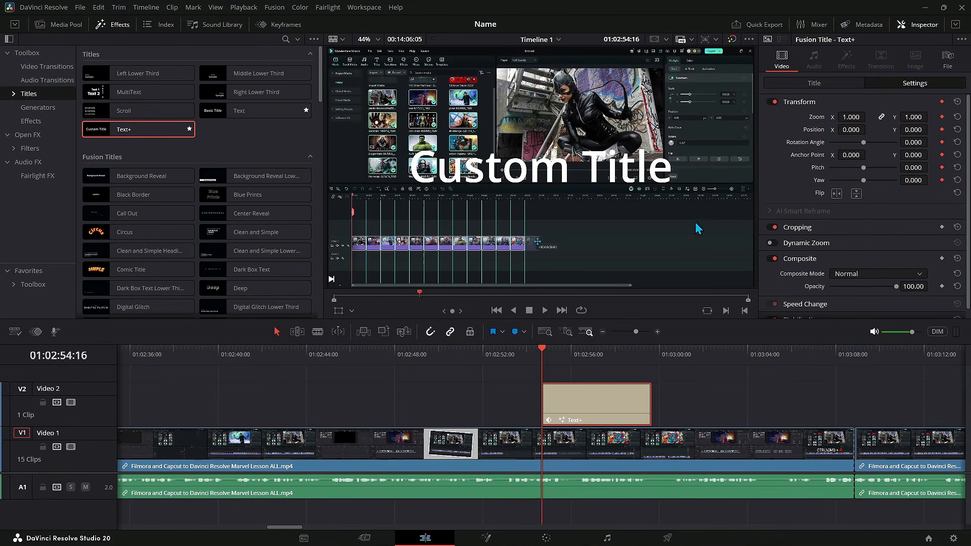
Step: Keyframe the Text+ title's zoom from 0 to about 0.5 and its X position over the clip's opening, then play it
drag(852, 117, 829, 117)
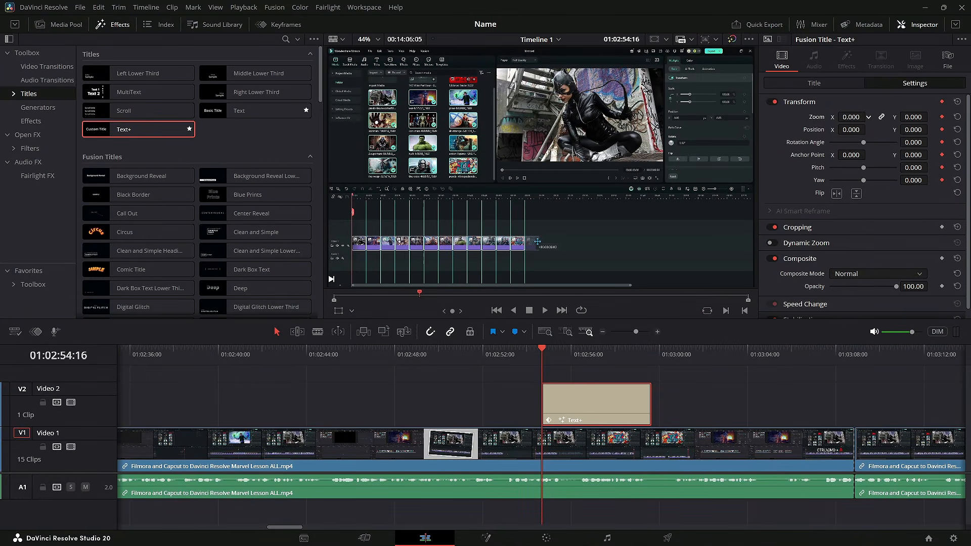
drag(545, 354, 564, 353)
drag(853, 117, 874, 116)
drag(566, 350, 609, 351)
drag(850, 130, 869, 129)
drag(851, 117, 905, 117)
click(544, 348)
key(space)
key(space)
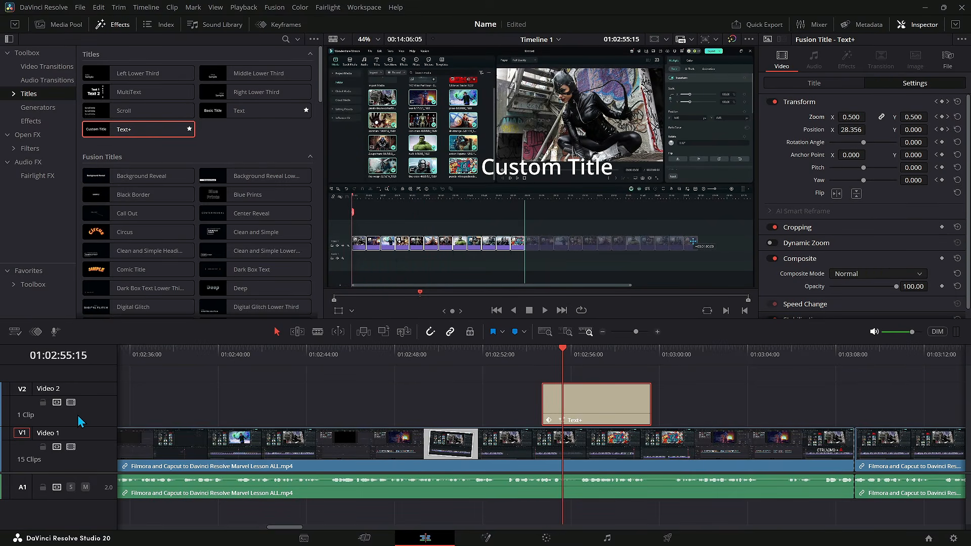
Step: Open the keyframe curve editor and ease the title's Position X keyframe, adjusting its bezier handle
click(36, 332)
scroll(548, 521, down, 1)
drag(560, 489, 562, 489)
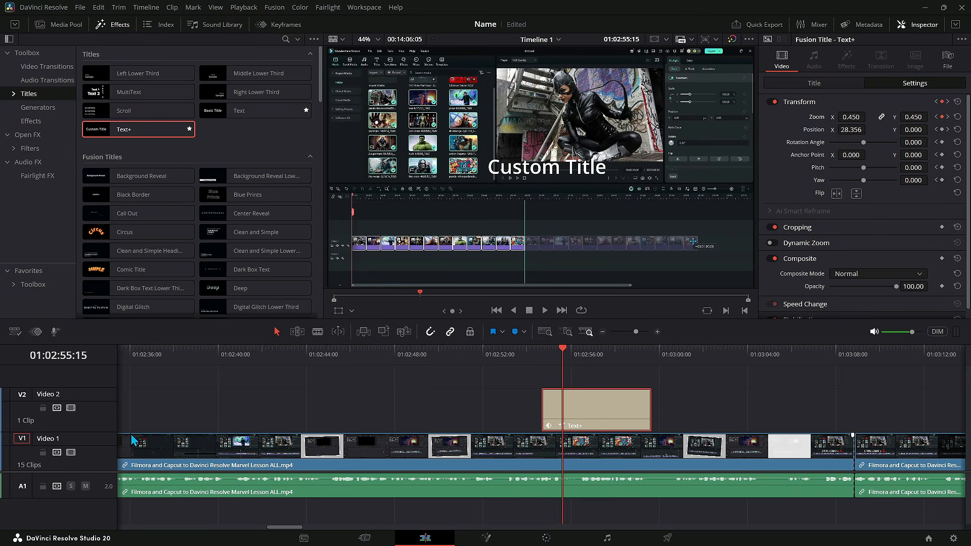
click(287, 25)
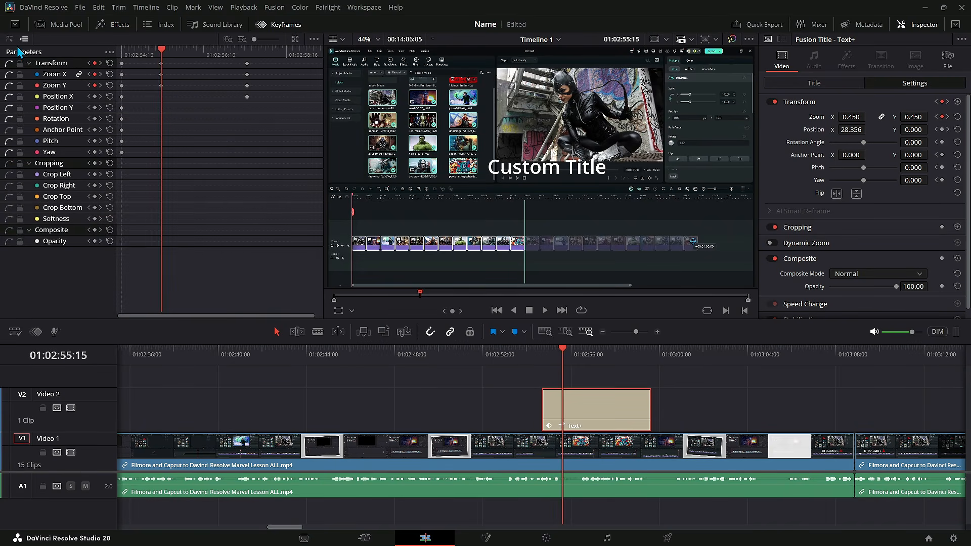
click(10, 40)
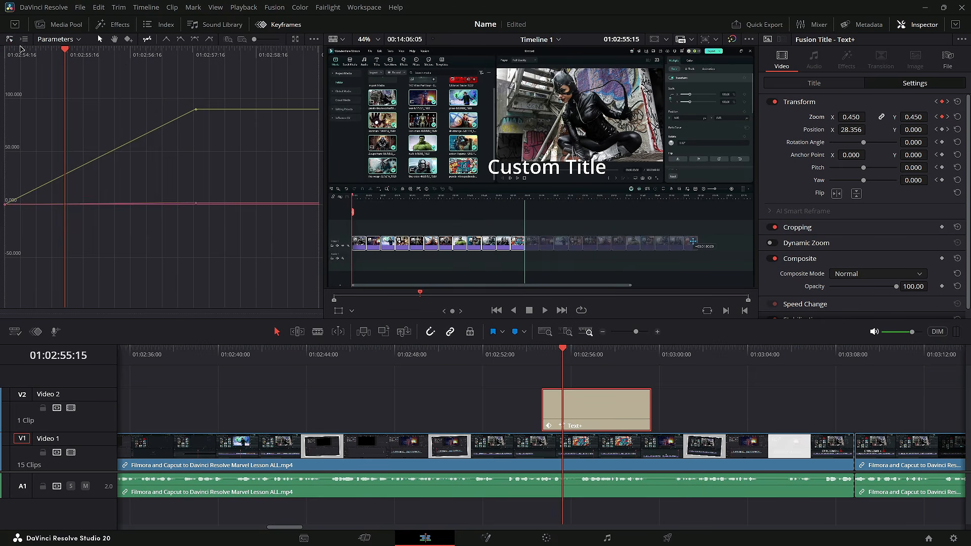
click(196, 109)
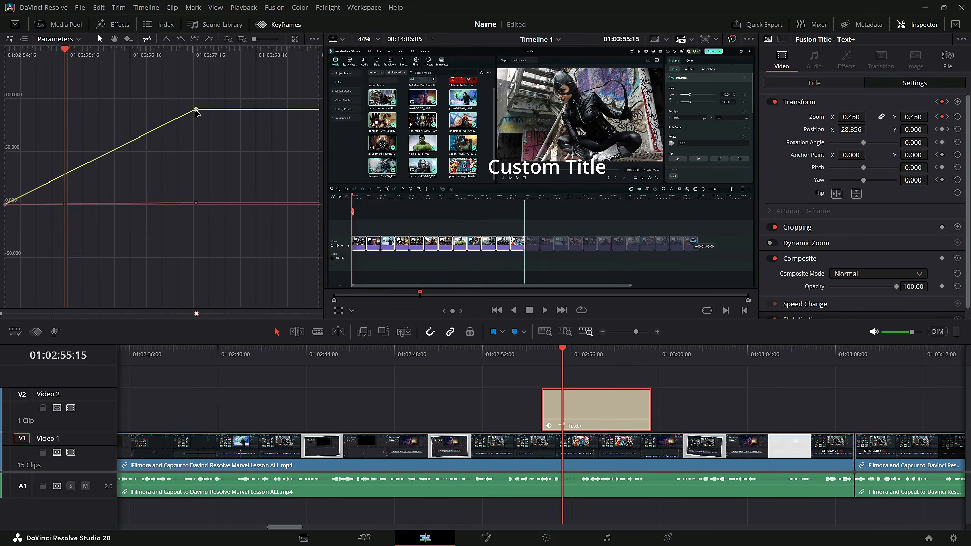
click(194, 41)
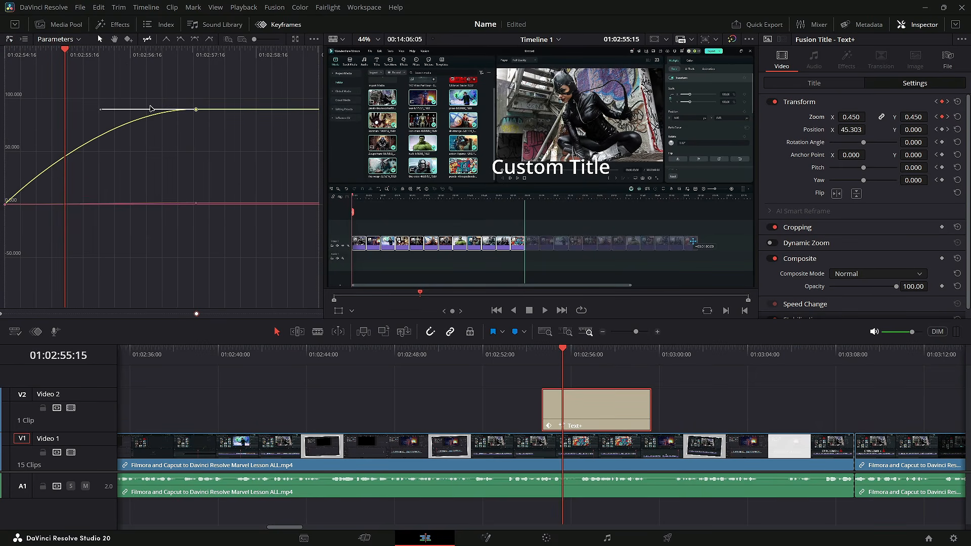
drag(101, 110, 132, 172)
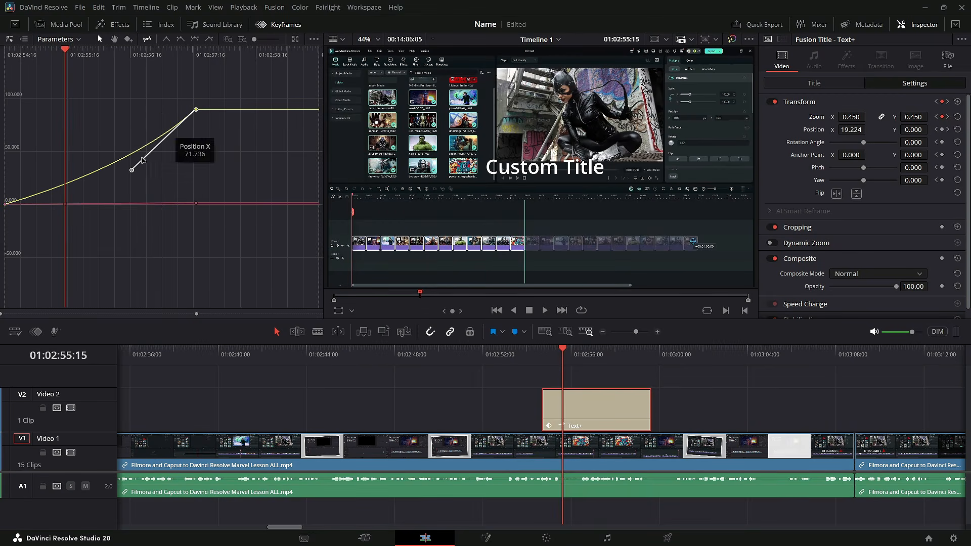
drag(132, 170, 102, 122)
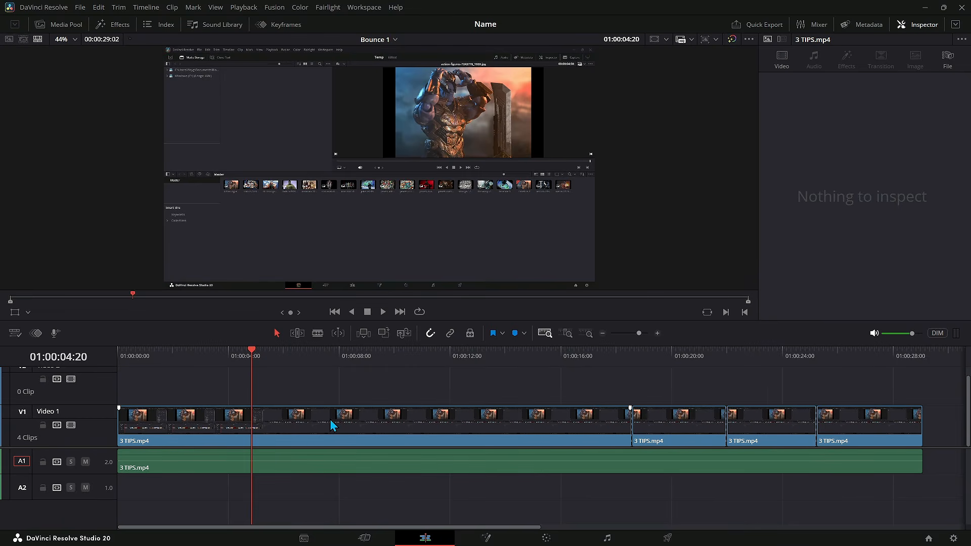
Step: Show retime controls on the first 3 TIPS clip and add a speed point at about 3 seconds
click(324, 424)
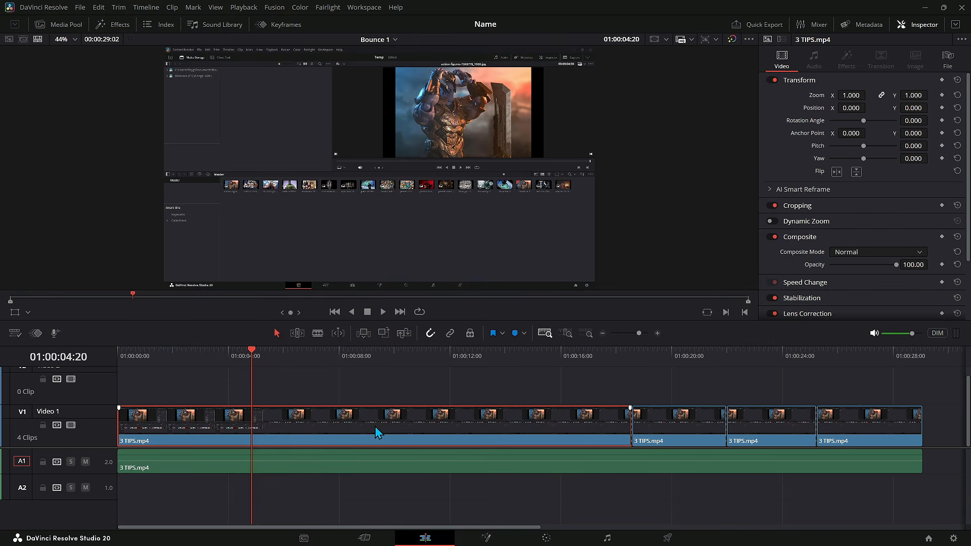
key(ctrl+r)
click(374, 441)
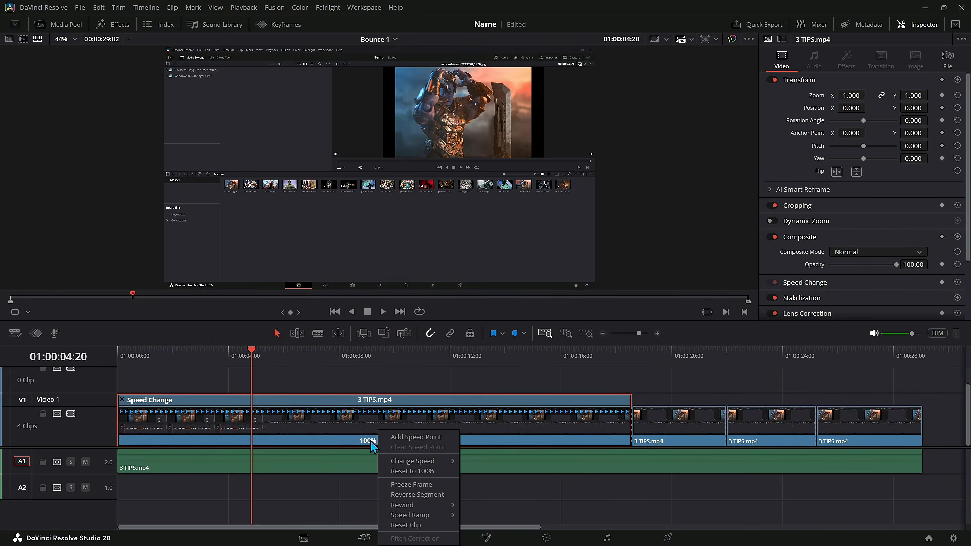
mouse_move(412, 460)
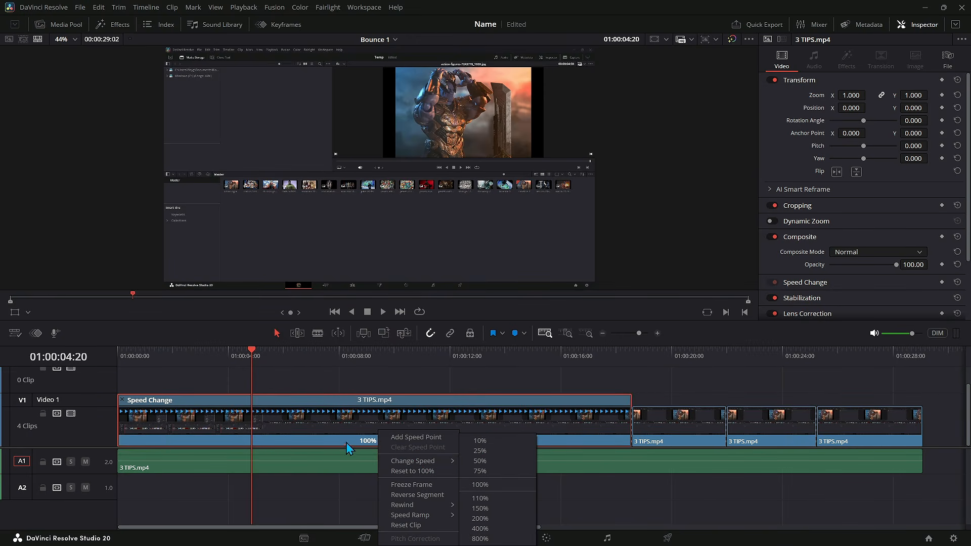
drag(251, 357, 204, 366)
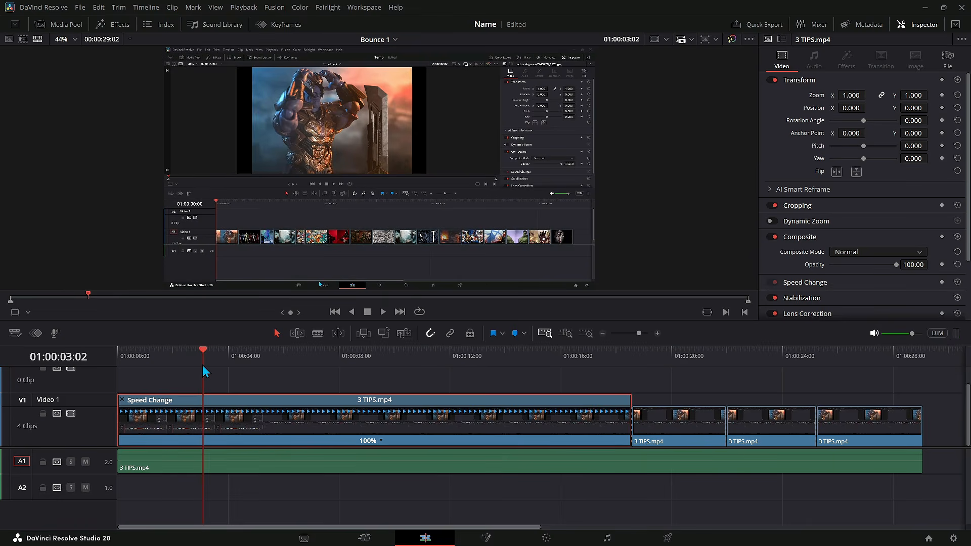
click(381, 440)
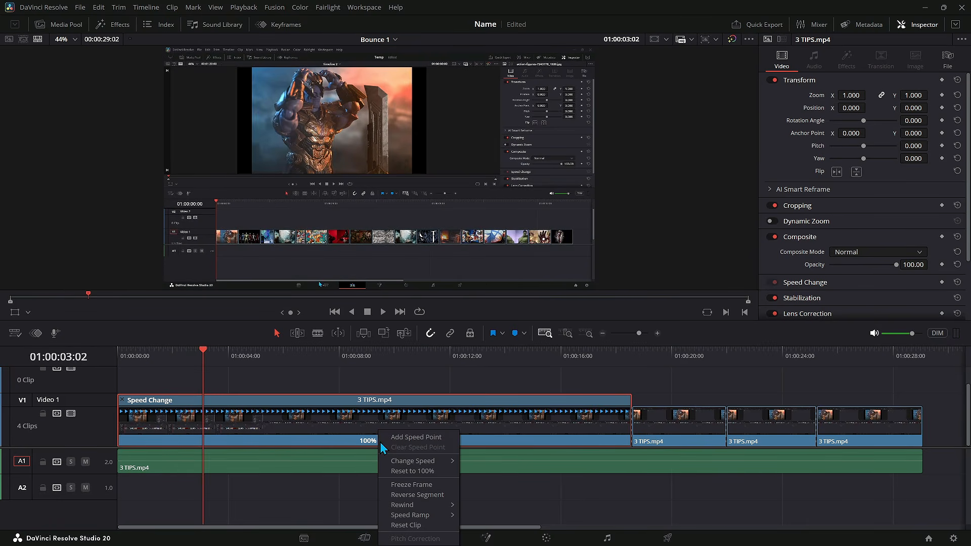
click(415, 437)
Step: Add four more speed points along the clip at about 5, 8, 11 and 15 seconds
drag(202, 349, 273, 353)
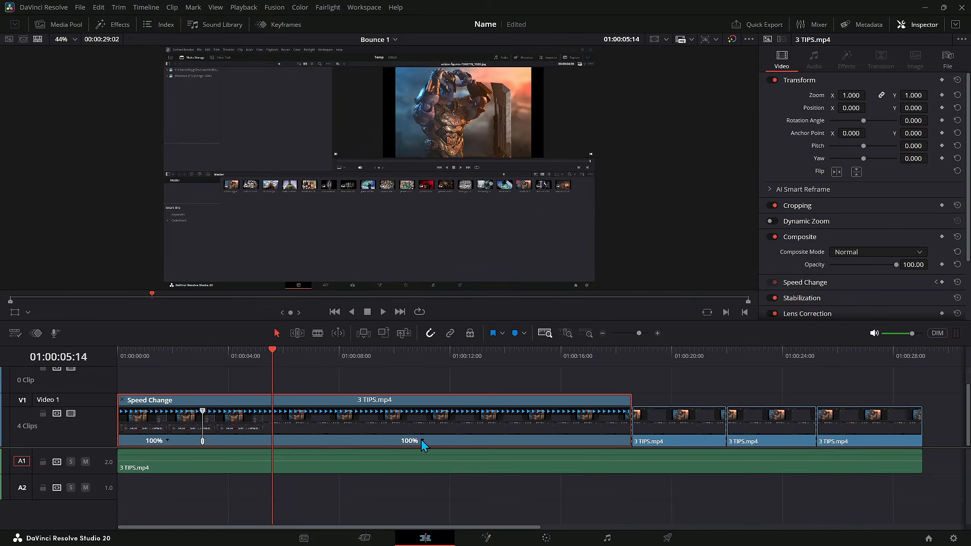
click(422, 440)
click(460, 437)
click(338, 355)
click(456, 441)
click(491, 437)
click(431, 355)
click(490, 443)
click(525, 437)
click(531, 355)
click(538, 439)
click(569, 437)
key(Home)
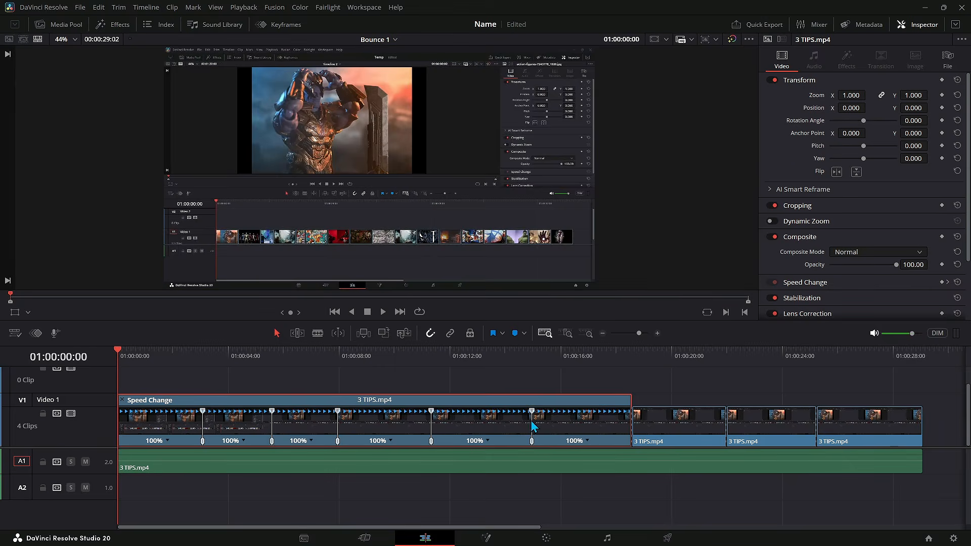
Step: Drag the last speed point left to speed its segment up to 158%, and play from about 11 seconds
drag(532, 413, 493, 412)
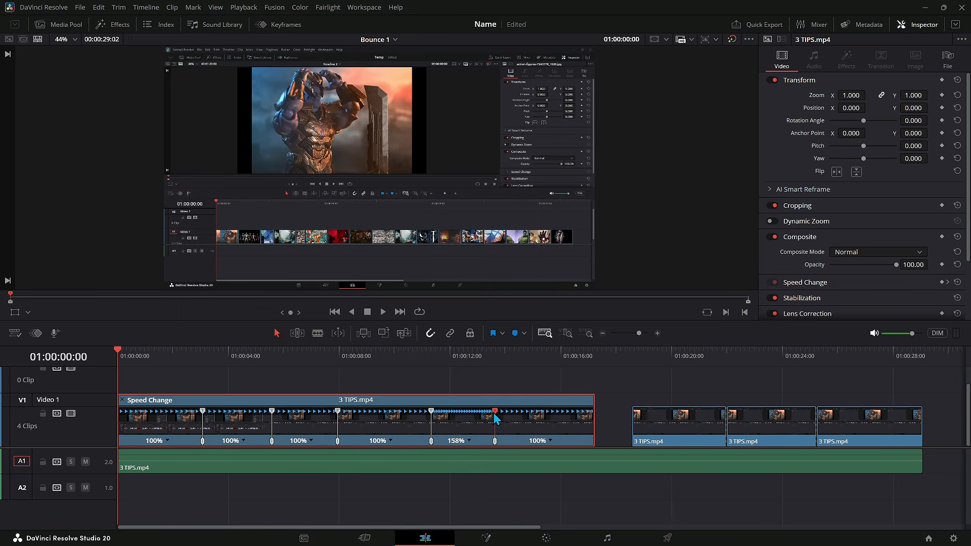
click(431, 355)
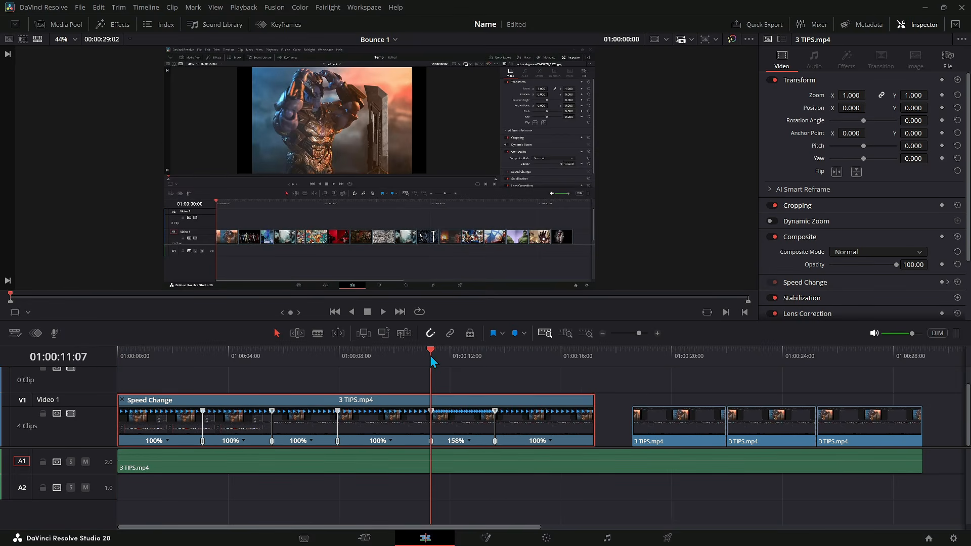
key(space)
Step: Drag speed points to retime the later segments and slow the second segment to 83%
drag(494, 411, 625, 426)
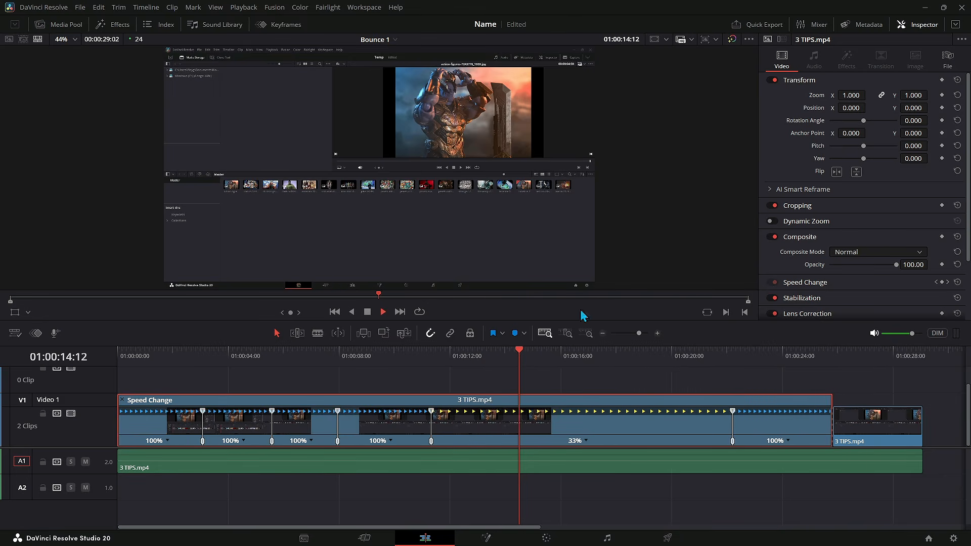
drag(733, 417, 524, 413)
drag(272, 412, 286, 410)
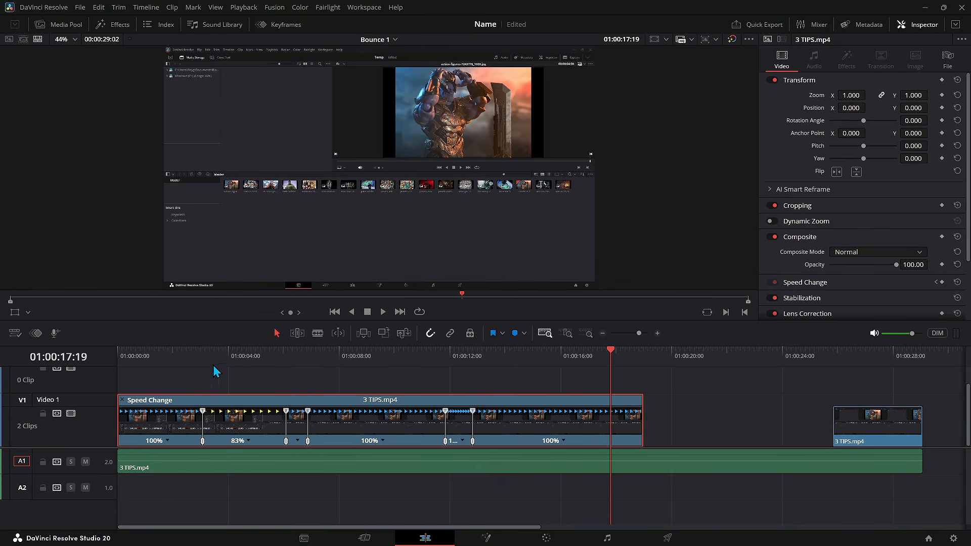
Step: Open the clip's retime curve in the keyframe curve editor, raise a Retime Frame keyframe and apply ease
drag(154, 356, 104, 351)
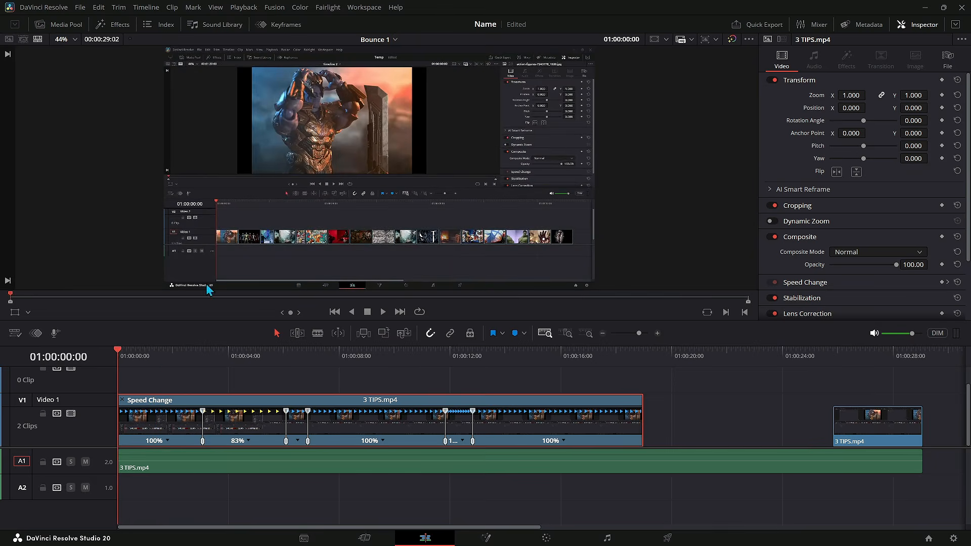
click(273, 23)
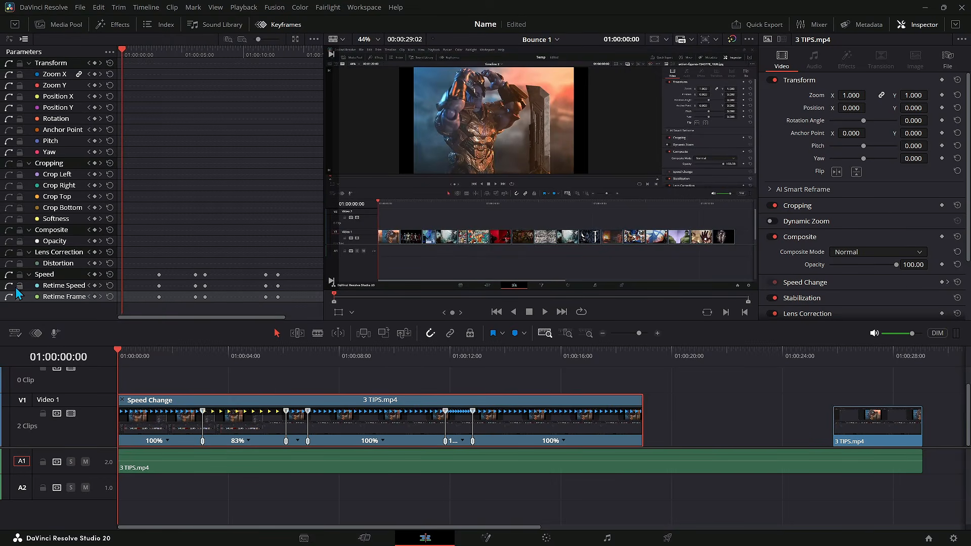
click(9, 39)
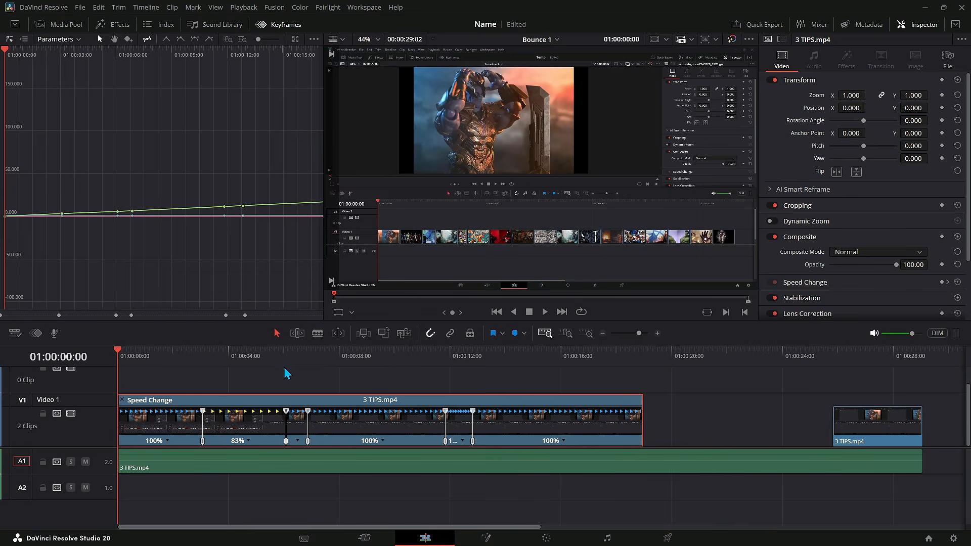
drag(224, 206, 221, 187)
click(195, 39)
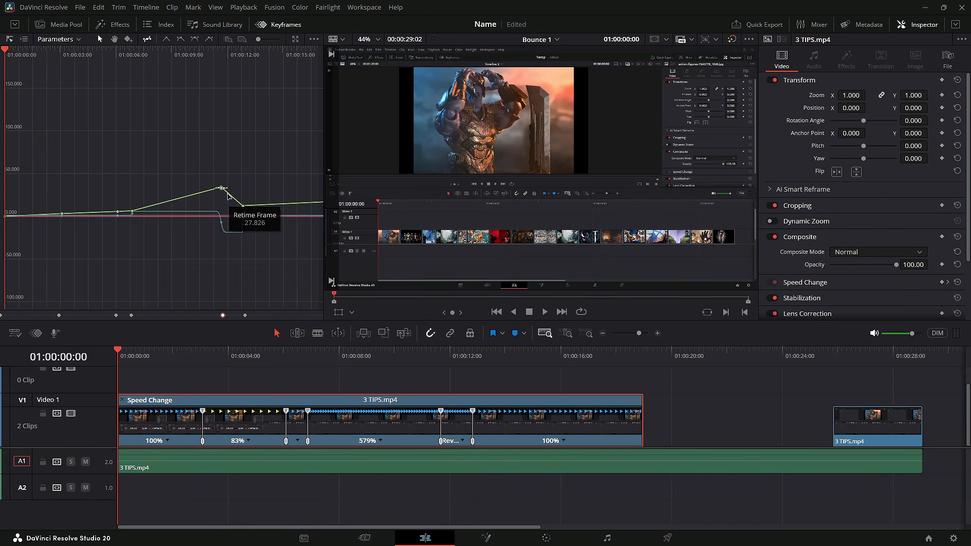
Step: Adjust the keyframe's handle and drag it much higher for a steep speed ramp, then close the keyframe editor
drag(227, 188, 242, 190)
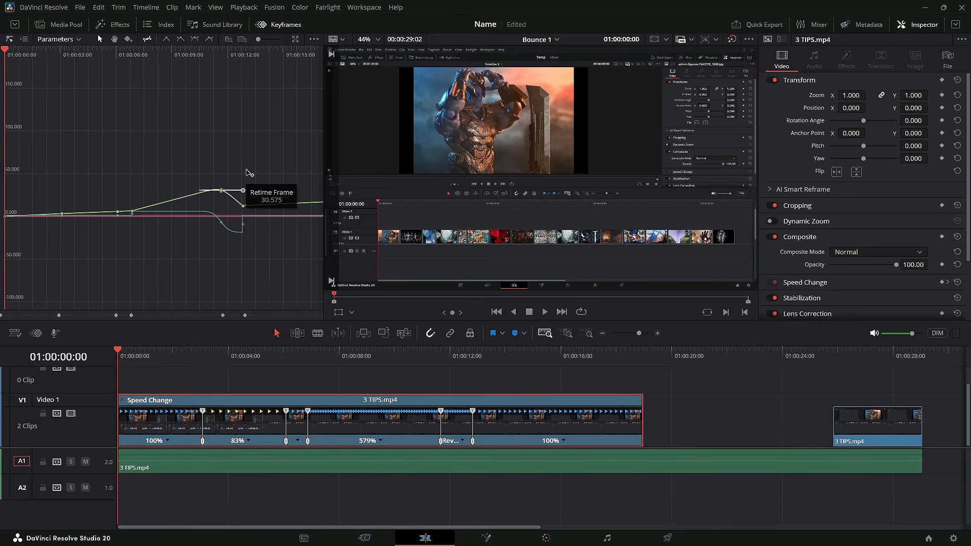
click(221, 190)
drag(222, 191, 187, 123)
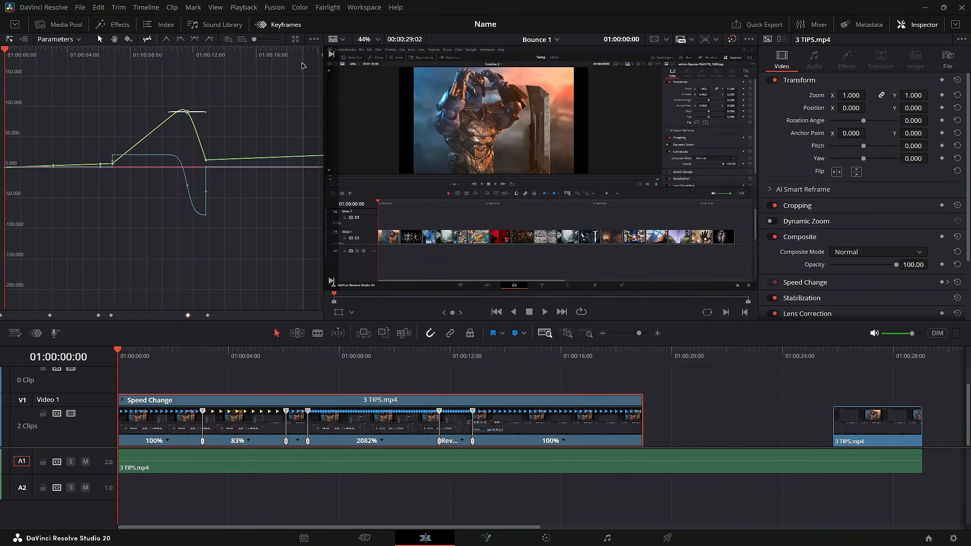
click(278, 24)
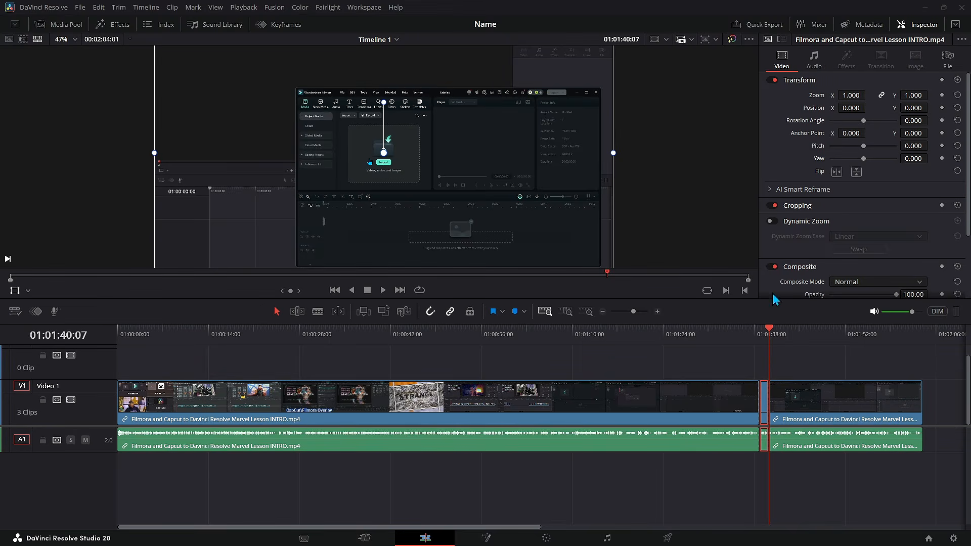
Step: Browse the clip's video inspector sections, the composite mode options and the audio inspector settings
scroll(817, 135, down, 2)
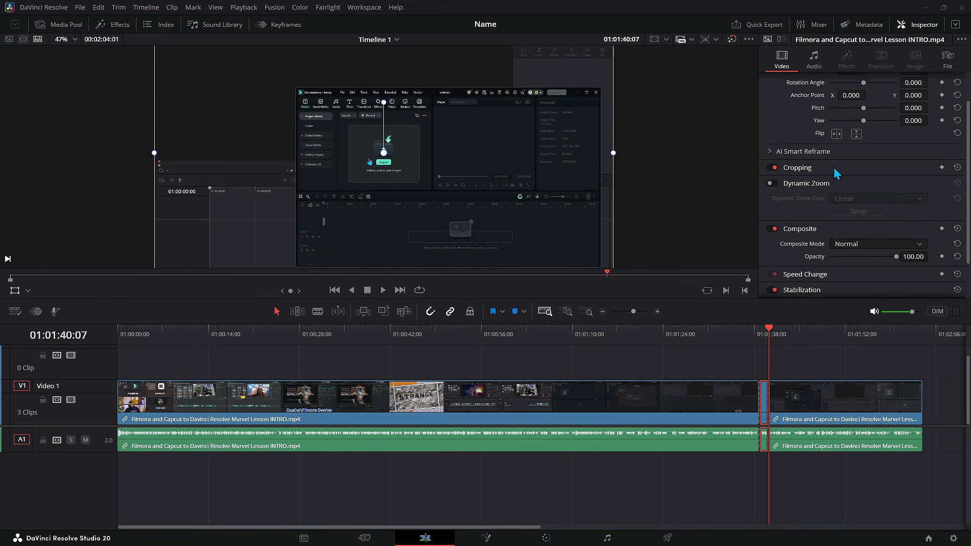
scroll(855, 212, down, 2)
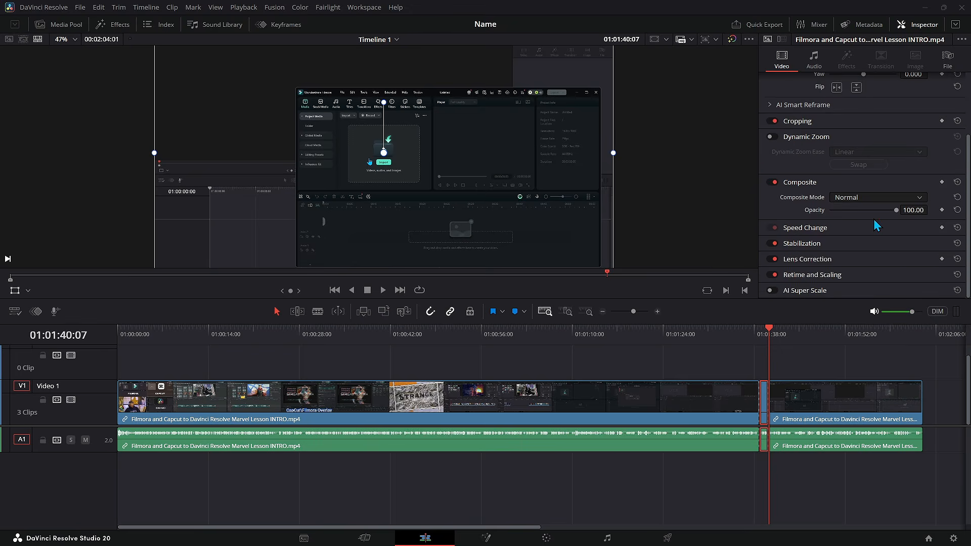
scroll(860, 211, up, 1)
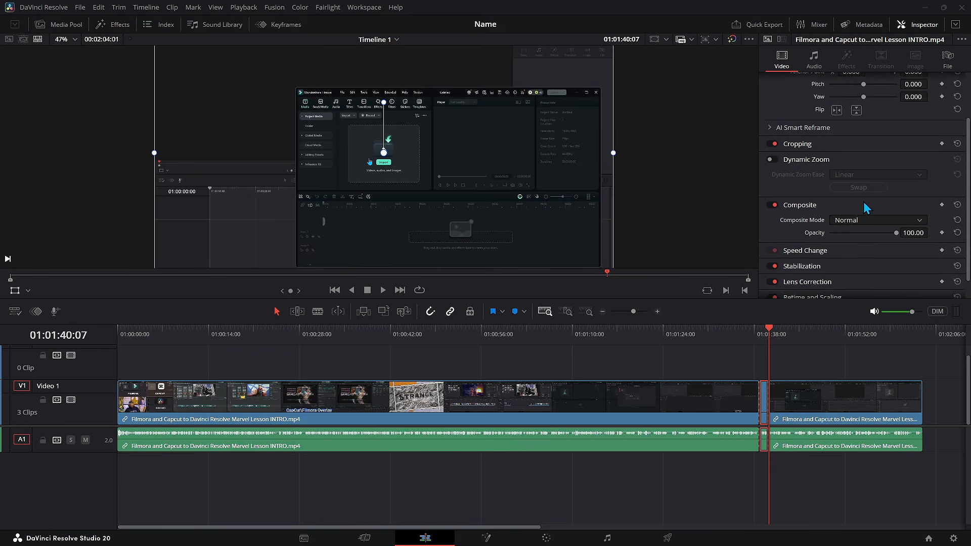
click(901, 229)
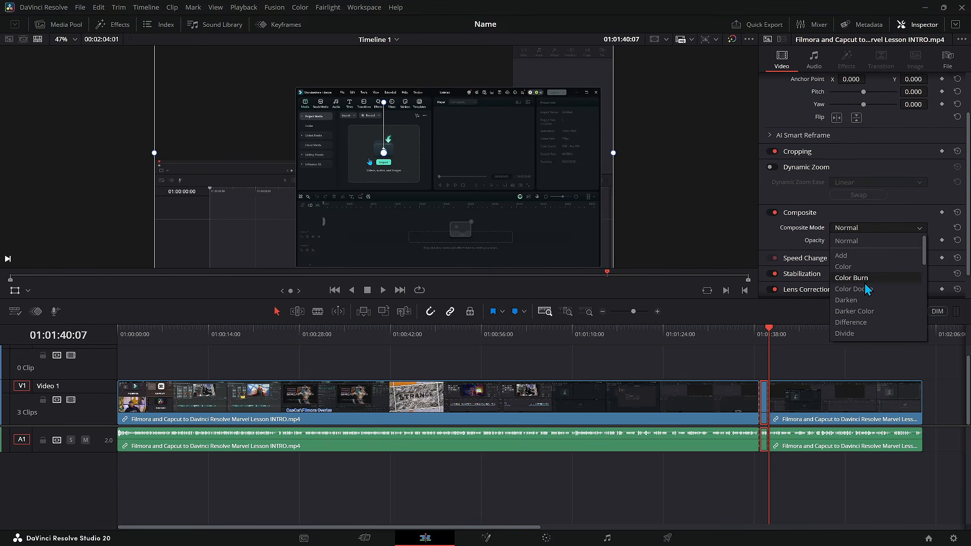
click(893, 236)
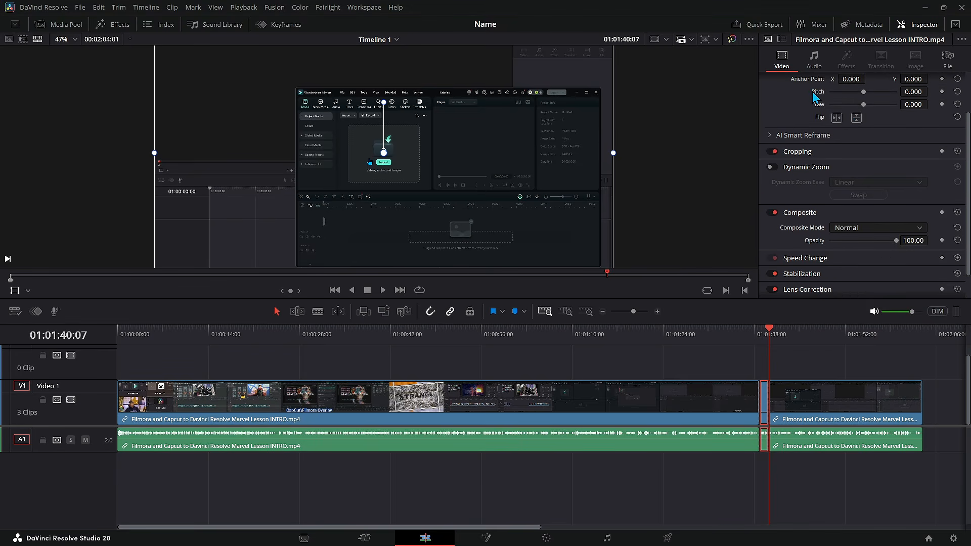
click(810, 63)
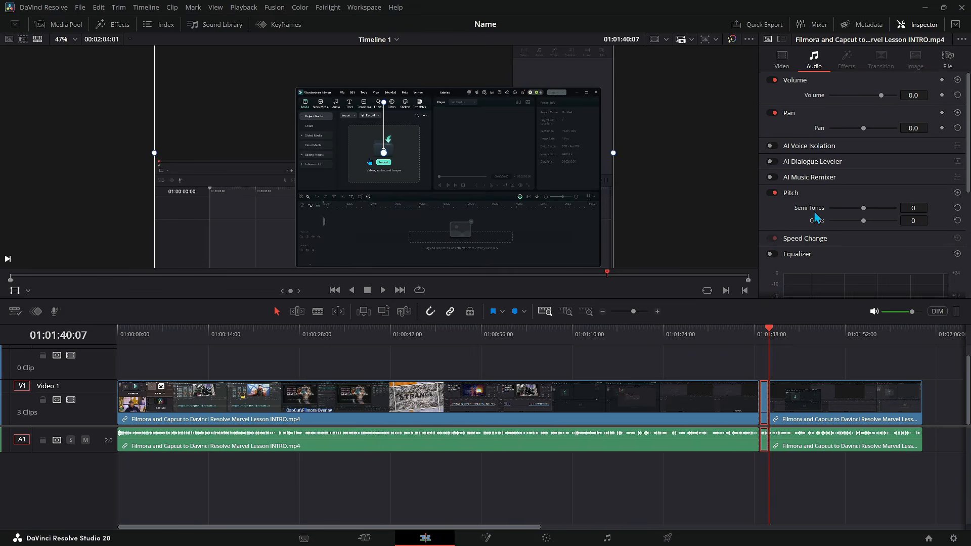
scroll(813, 224, down, 1)
scroll(836, 167, up, 1)
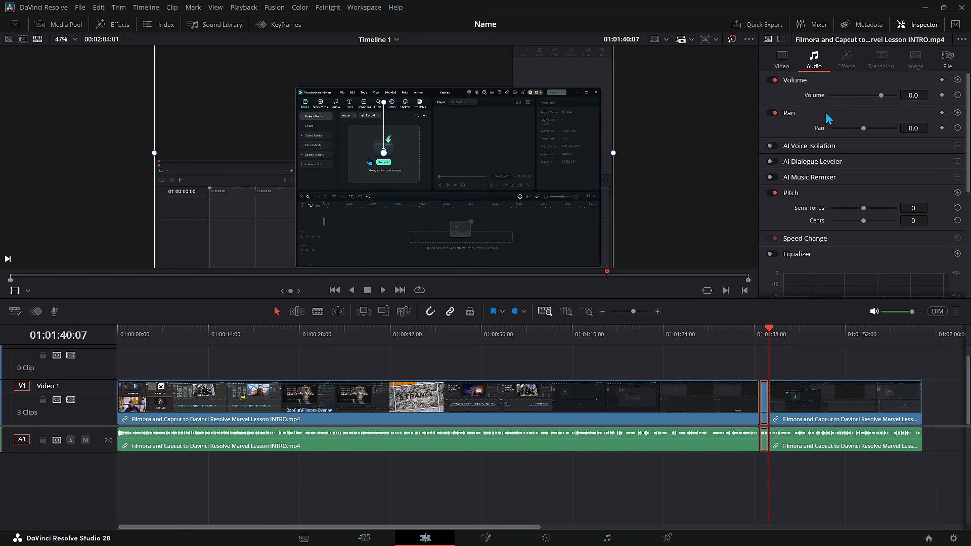
click(781, 62)
Step: Select the last clip, switch the viewer to Dynamic Zoom and shrink the end frame rectangle for a zoom-in
right_click(784, 396)
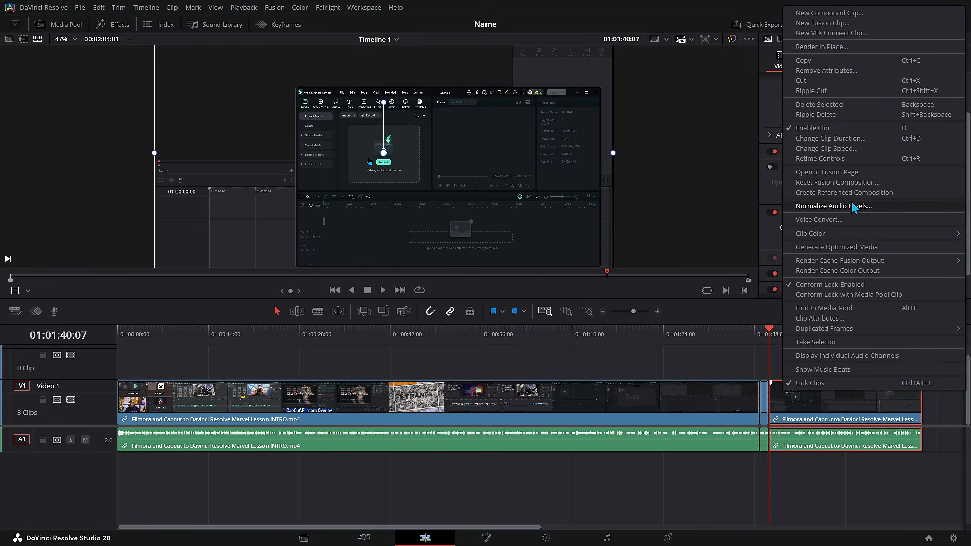
click(925, 431)
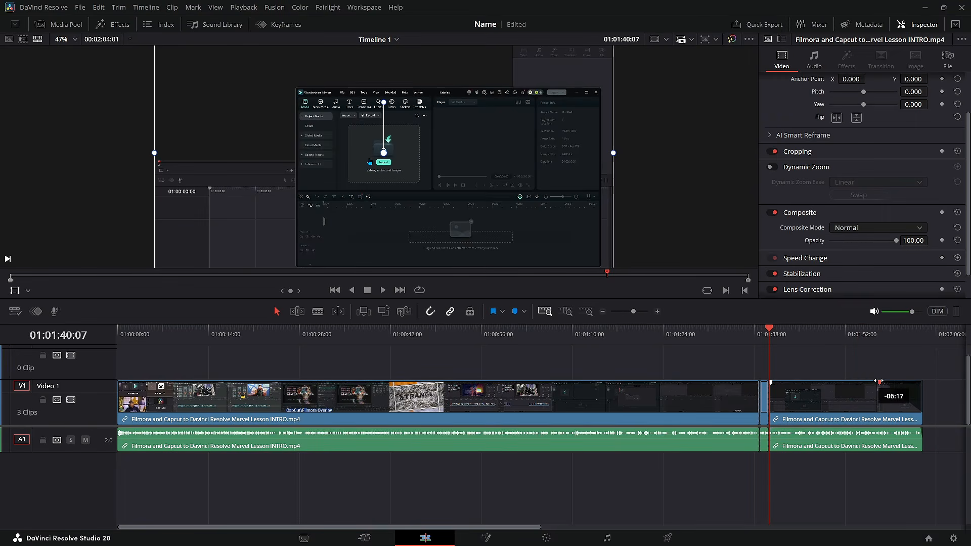
click(897, 391)
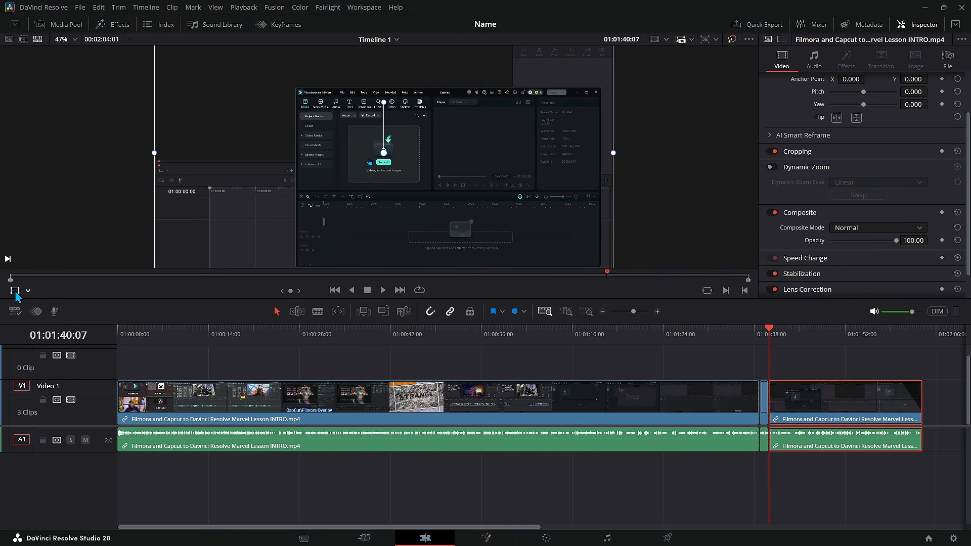
click(28, 291)
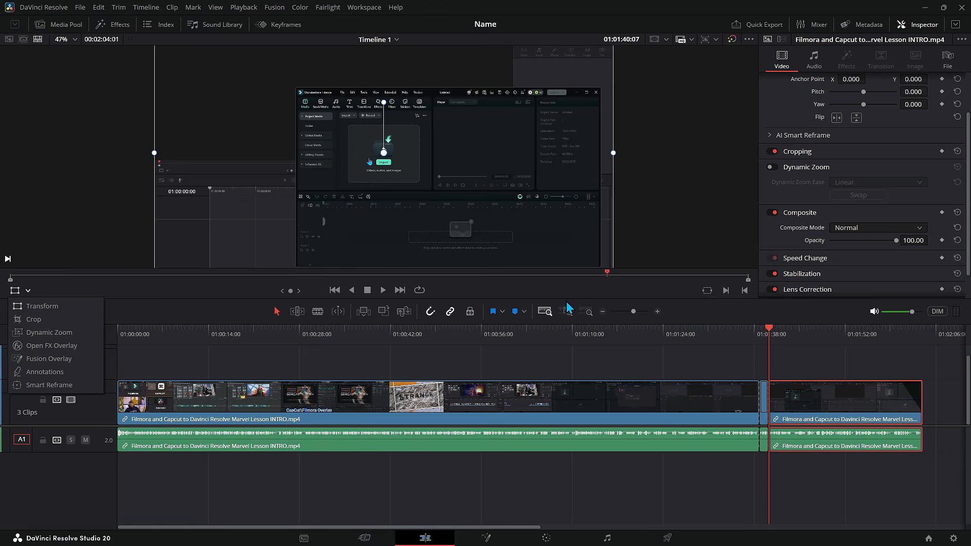
click(65, 333)
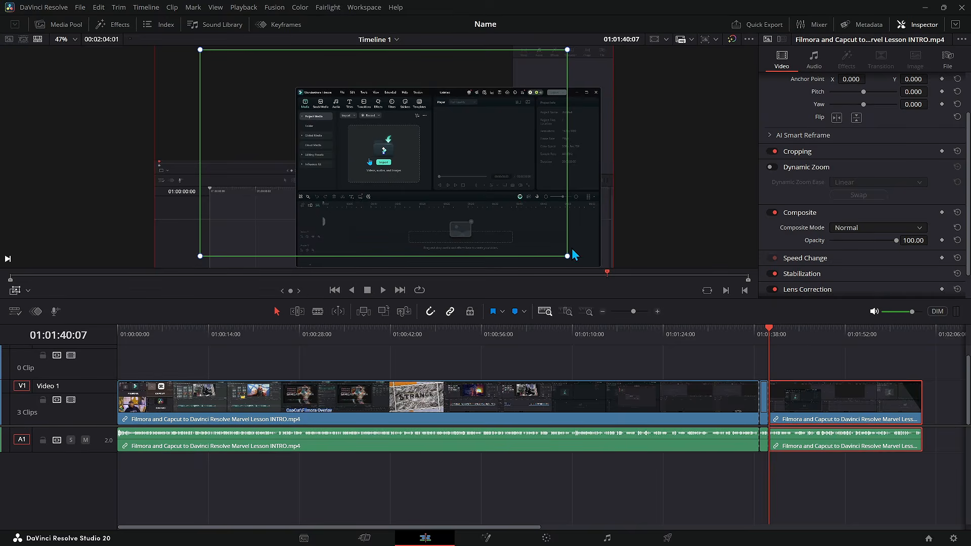
click(606, 219)
drag(612, 302, 512, 246)
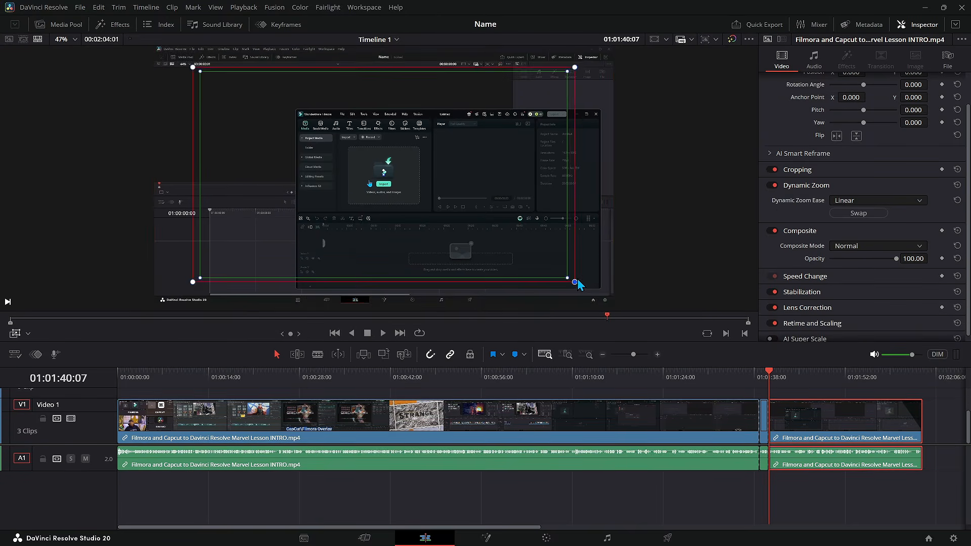
click(796, 372)
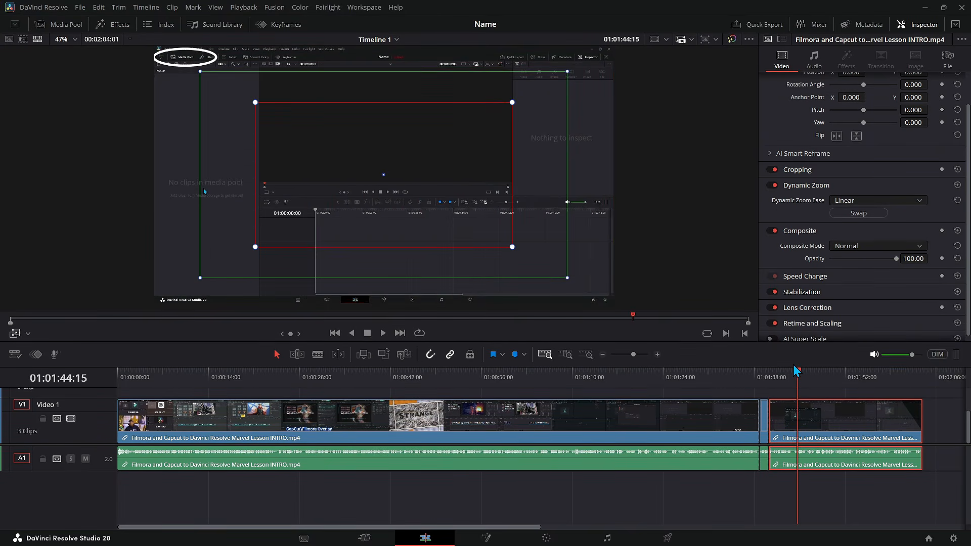